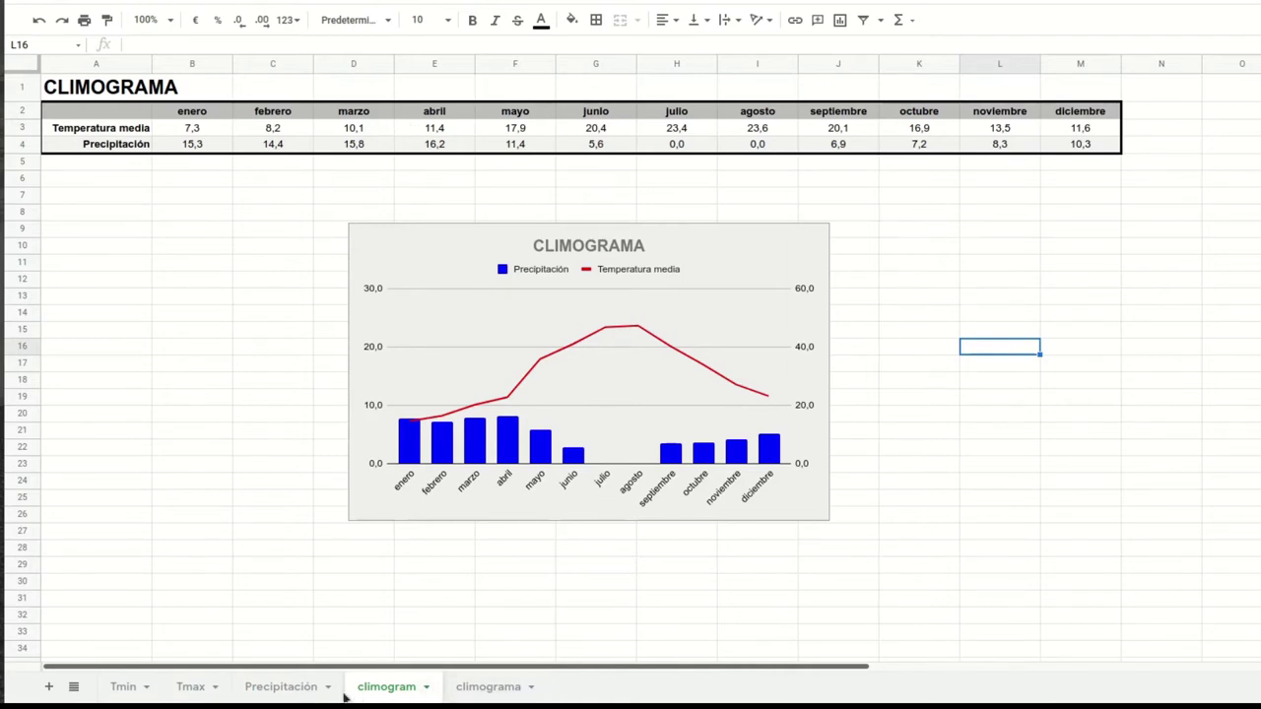
# Step: Review the yearly minimum temperatures on the Tmin sheet and open the maximum temperatures on Tmax
pyautogui.click(112, 695)
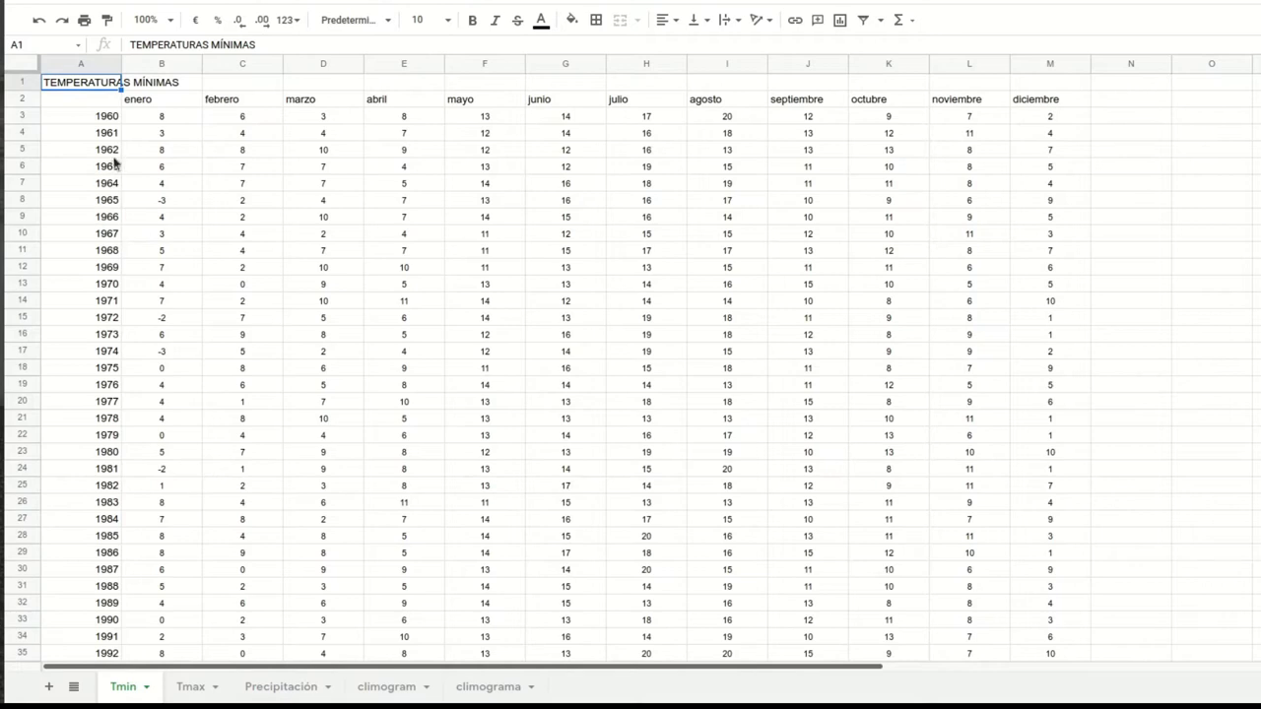
pyautogui.scroll(-20, 109, 138)
pyautogui.scroll(20, 108, 138)
pyautogui.click(197, 682)
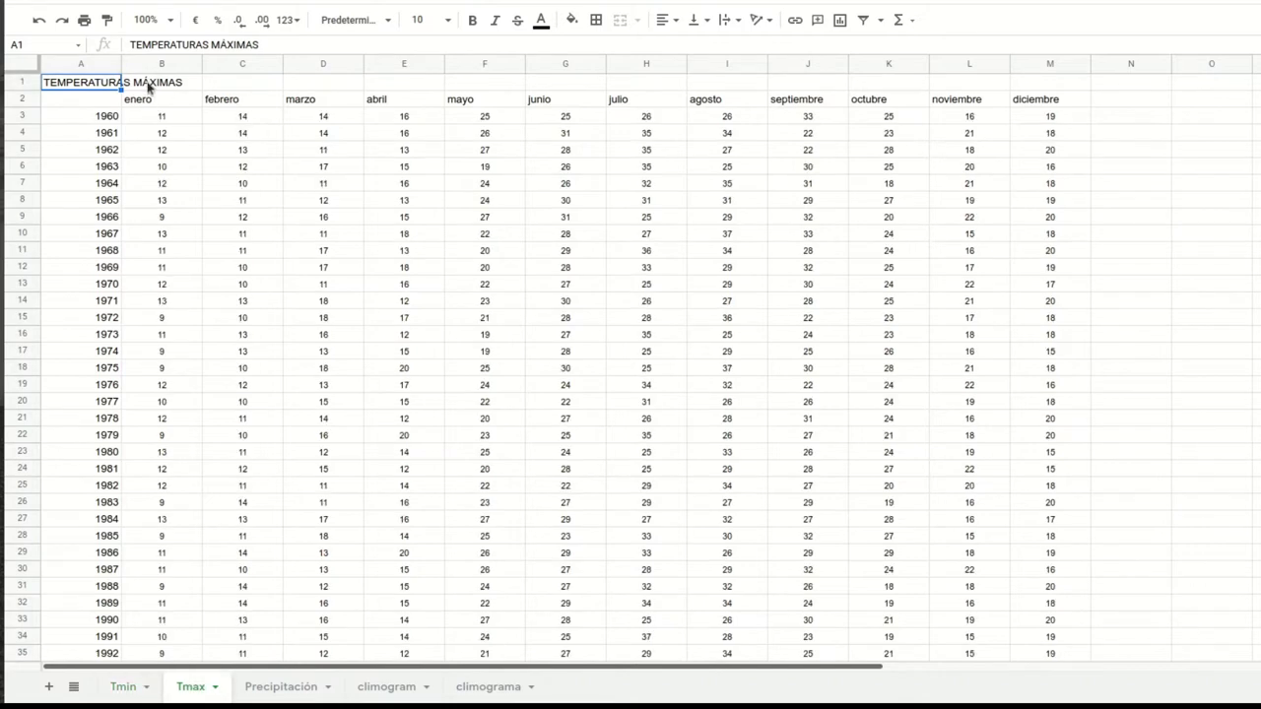
# Step: Examine the yearly data on the Precipitación sheet and the formula behind January's average in B61
pyautogui.click(282, 689)
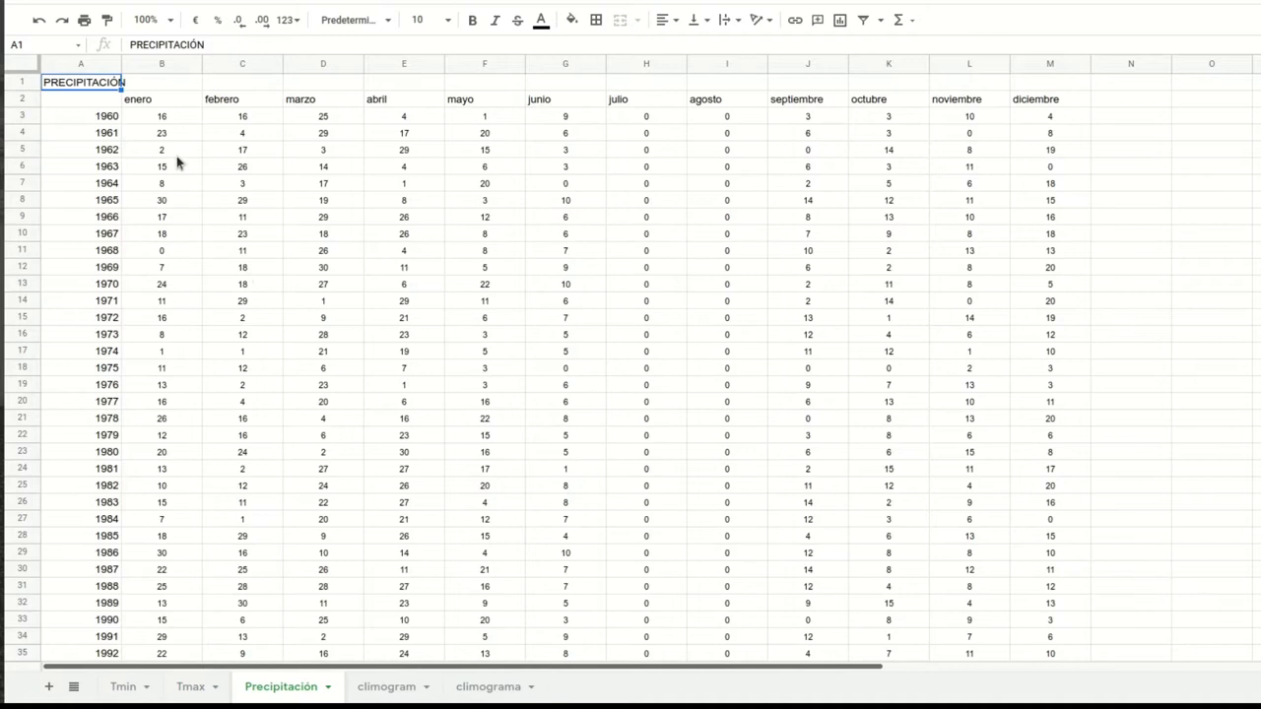
pyautogui.scroll(-5, 176, 175)
pyautogui.scroll(5, 176, 175)
pyautogui.scroll(-5, 187, 191)
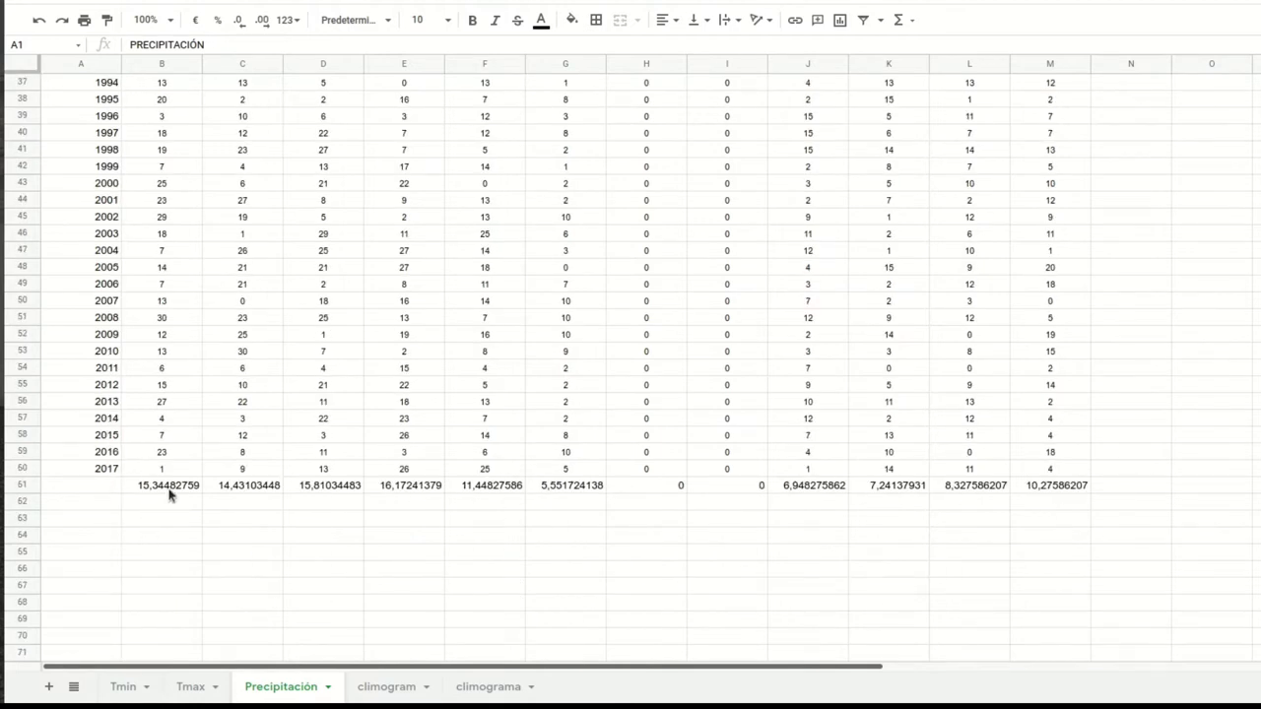
pyautogui.click(170, 494)
pyautogui.scroll(5, 178, 443)
pyautogui.scroll(-3, 162, 167)
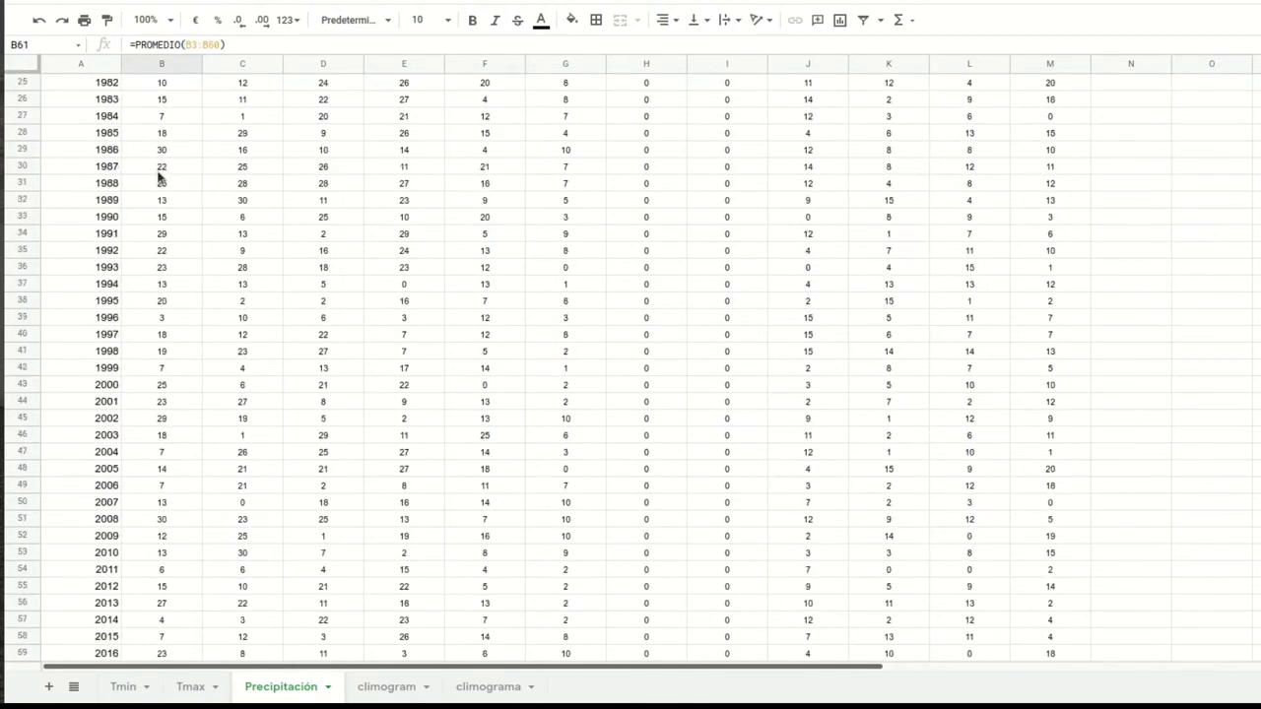
pyautogui.scroll(-3, 178, 286)
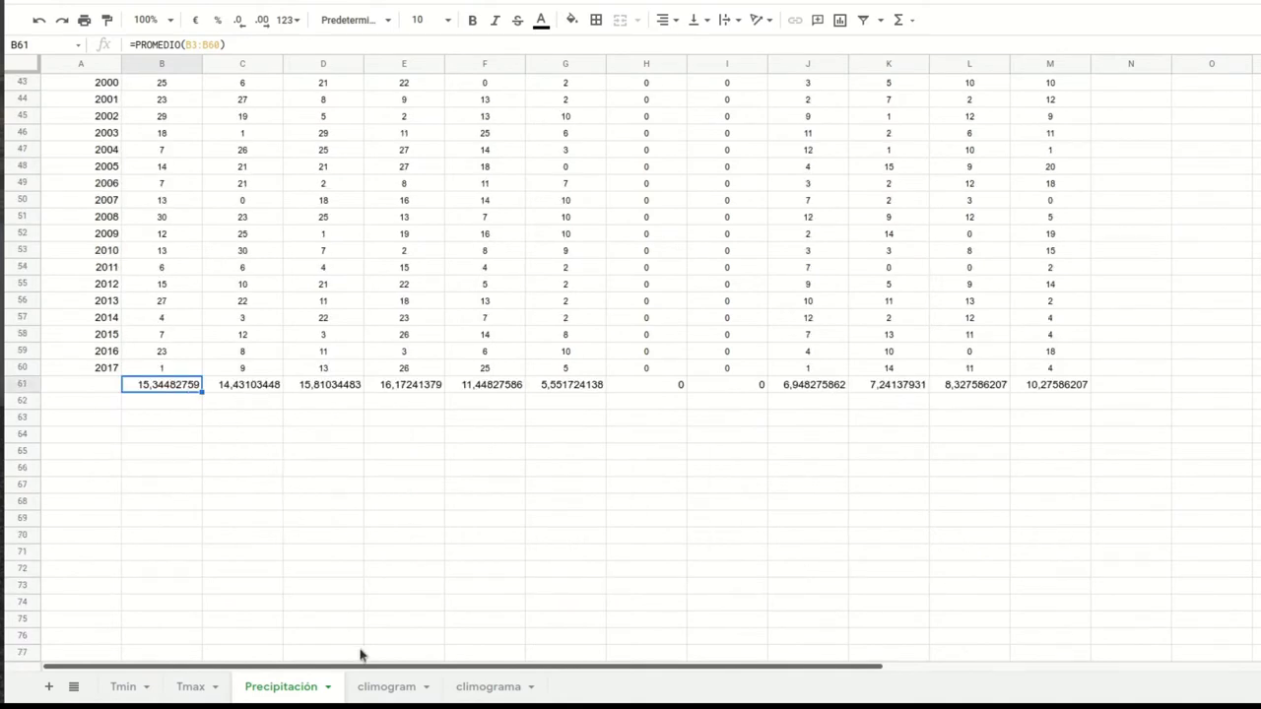
# Step: Compare the mean temperatures in the climogram sheet's table with the monthly average rows on Tmin and Tmax
pyautogui.click(378, 694)
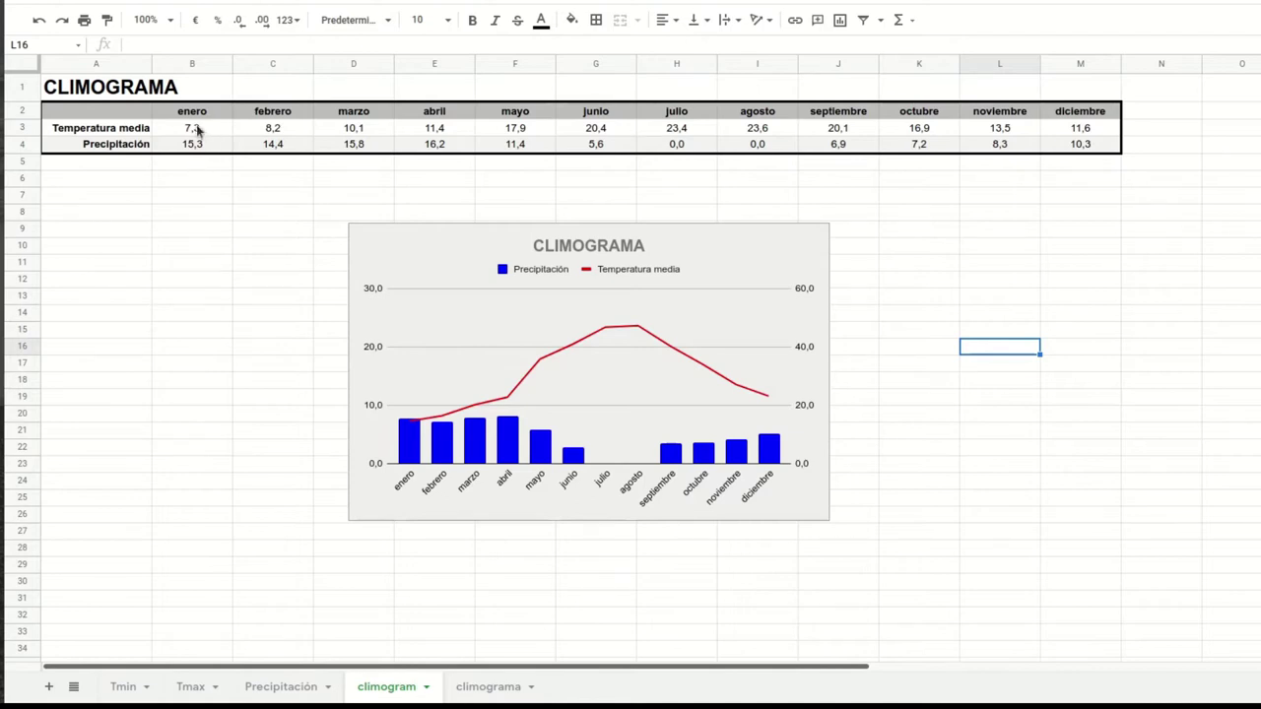
pyautogui.click(123, 687)
pyautogui.scroll(-3, 163, 135)
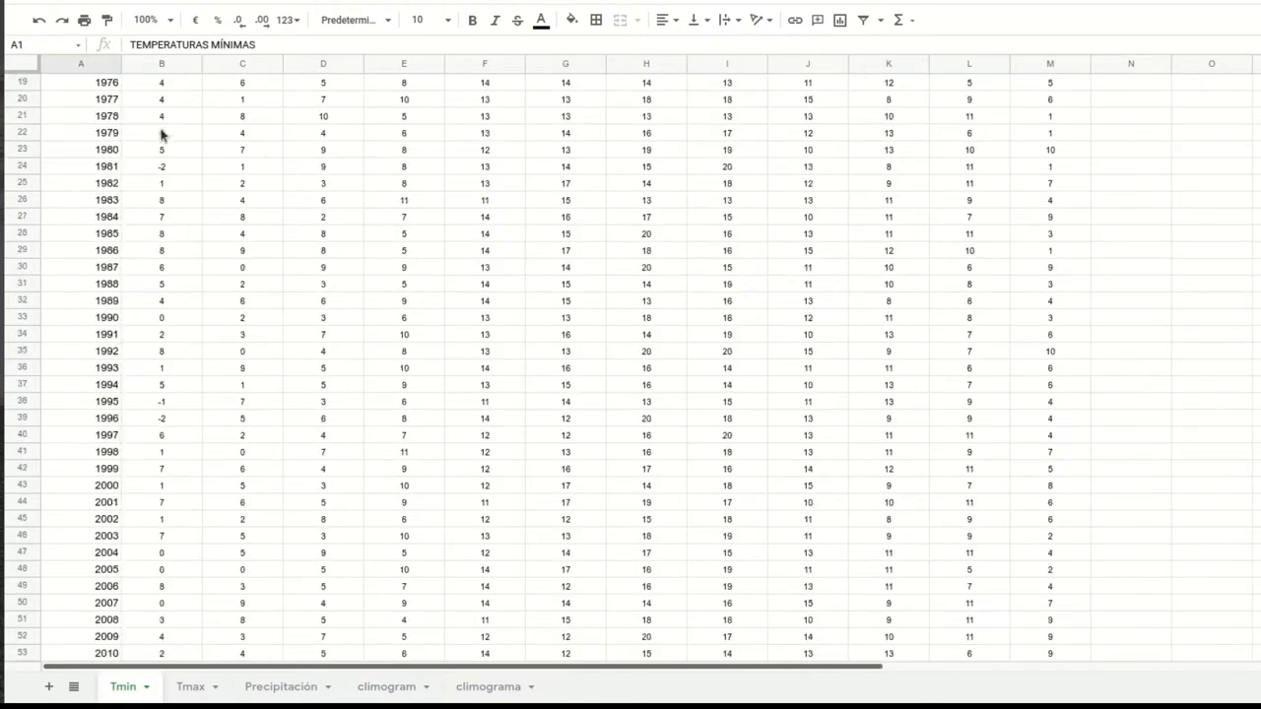
pyautogui.scroll(-5, 162, 135)
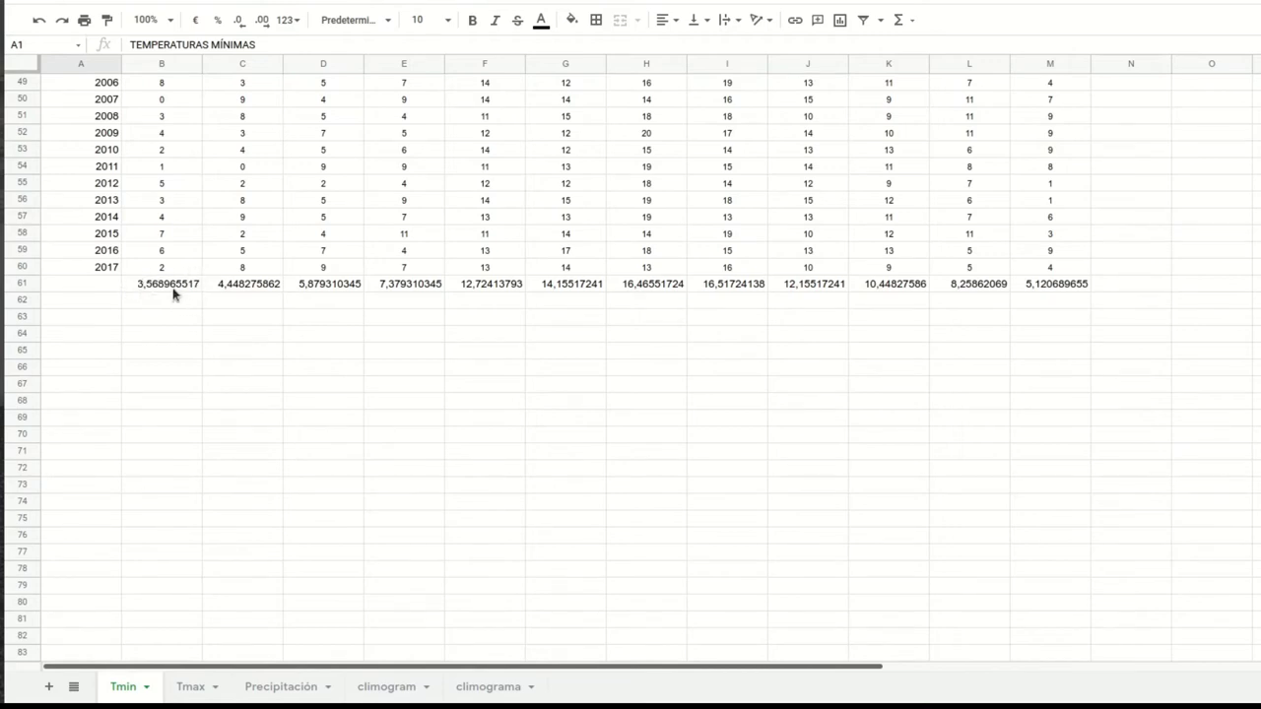
pyautogui.click(194, 686)
pyautogui.scroll(-10, 183, 135)
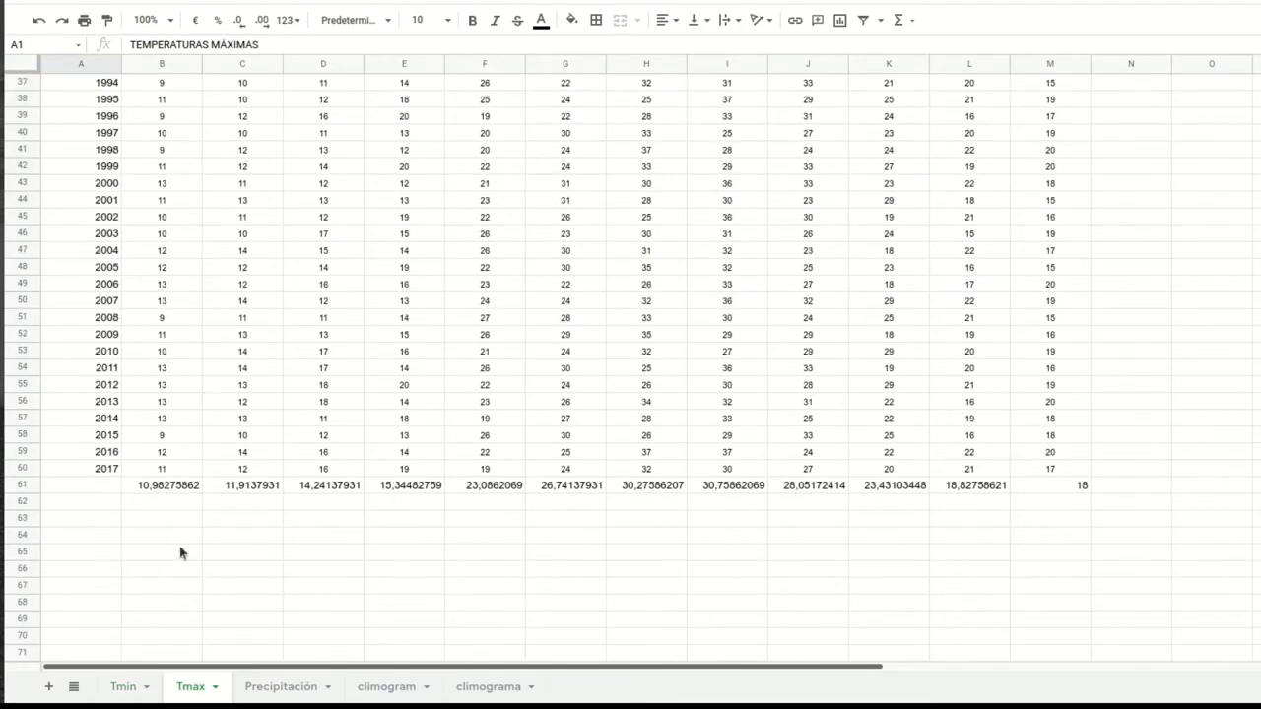
pyautogui.click(158, 492)
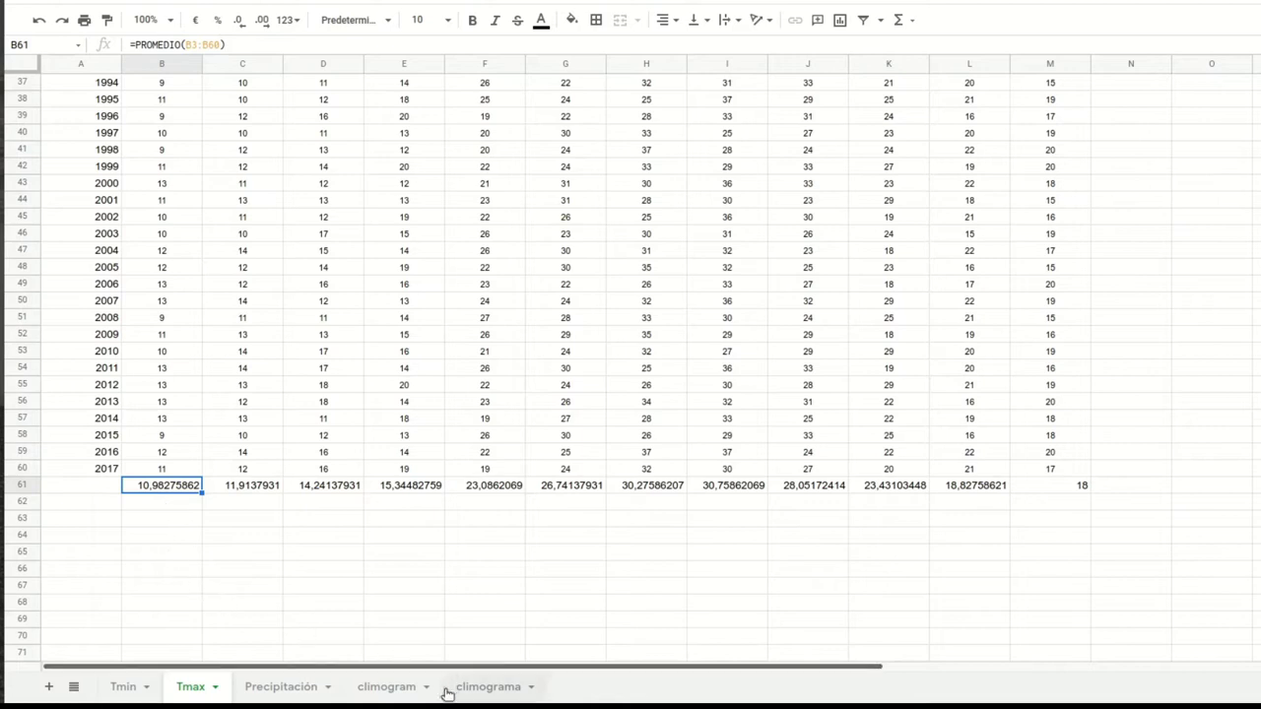
pyautogui.click(387, 690)
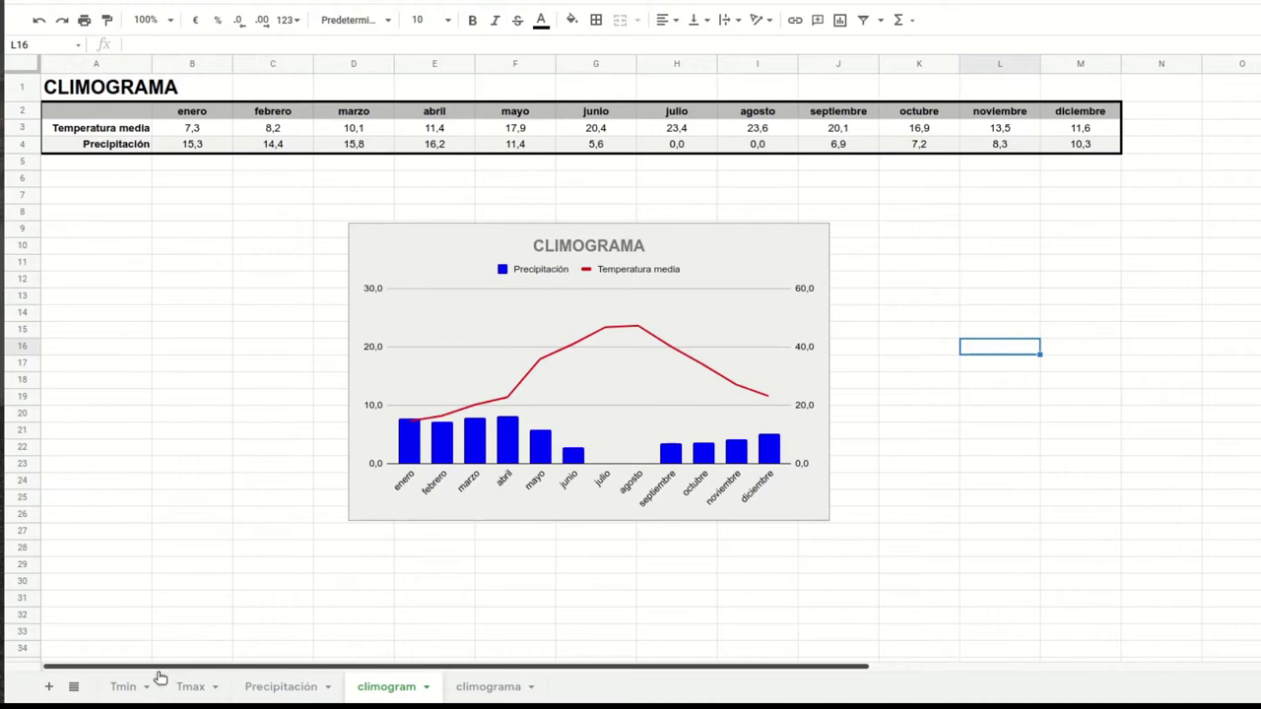
# Step: Check the January average formula in B61 on both Tmin and Tmax, and return to the climogram sheet
pyautogui.click(122, 690)
pyautogui.click(163, 284)
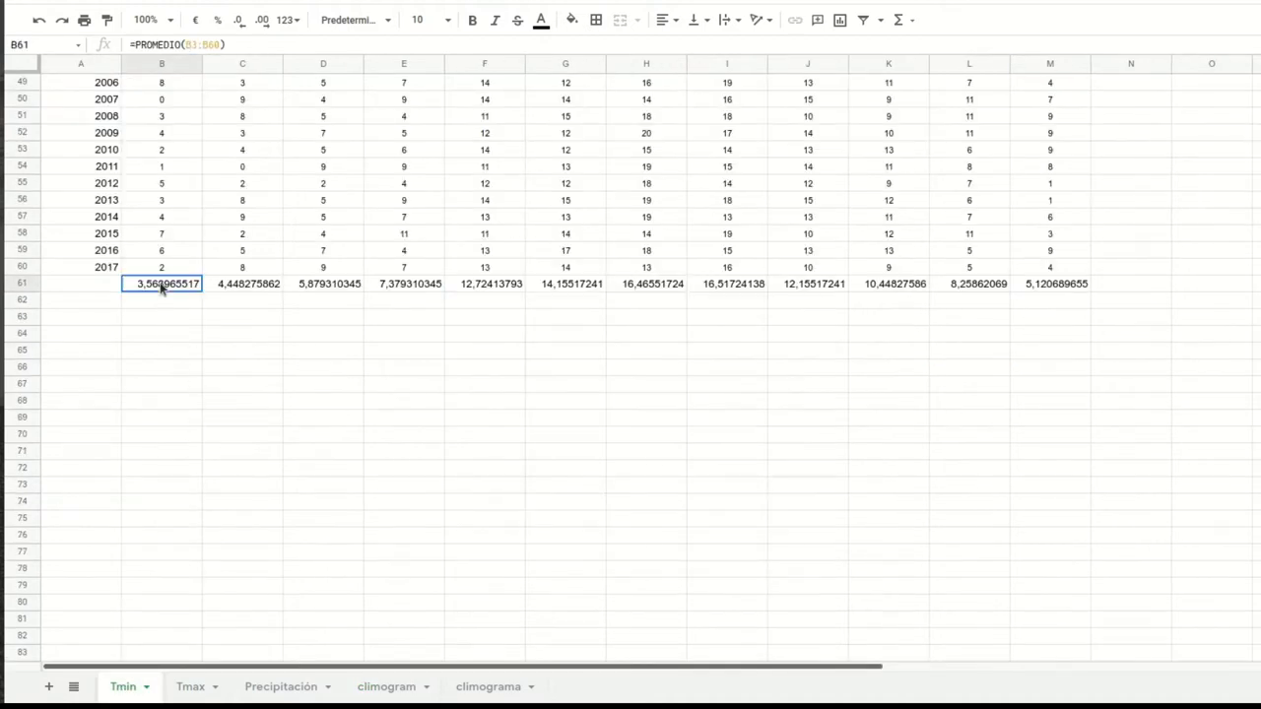
pyautogui.click(197, 688)
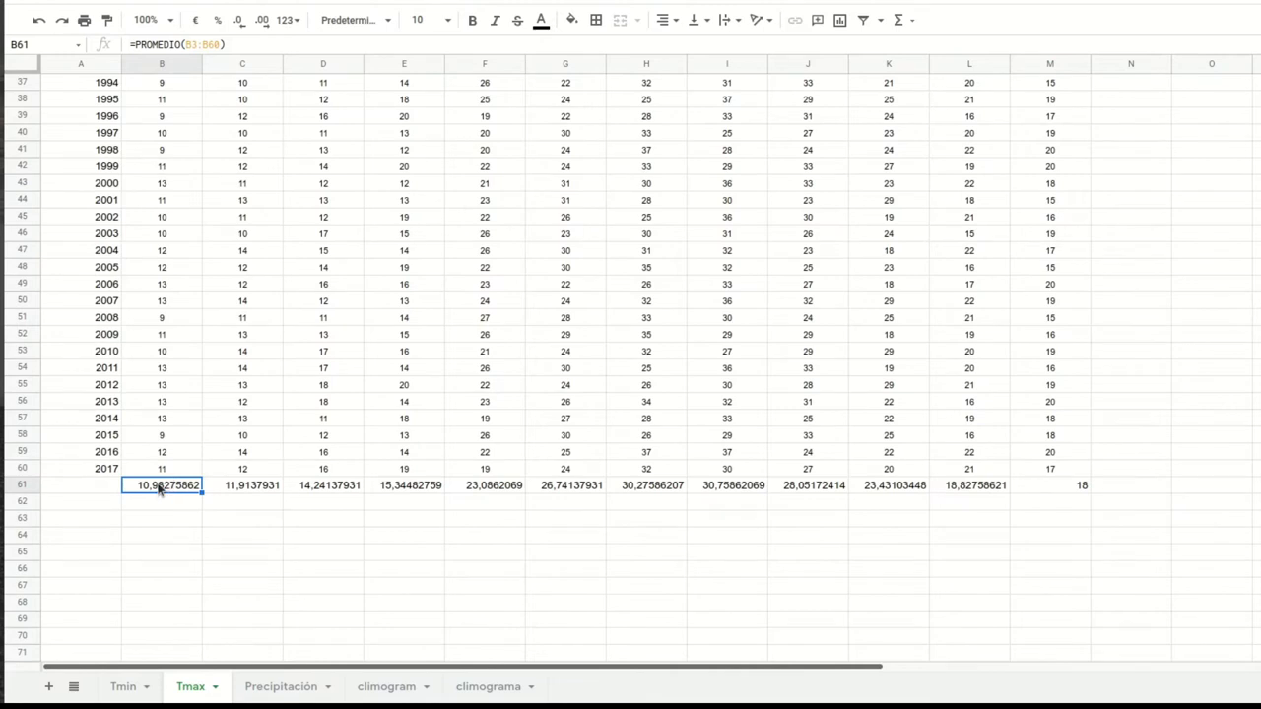
pyautogui.click(366, 688)
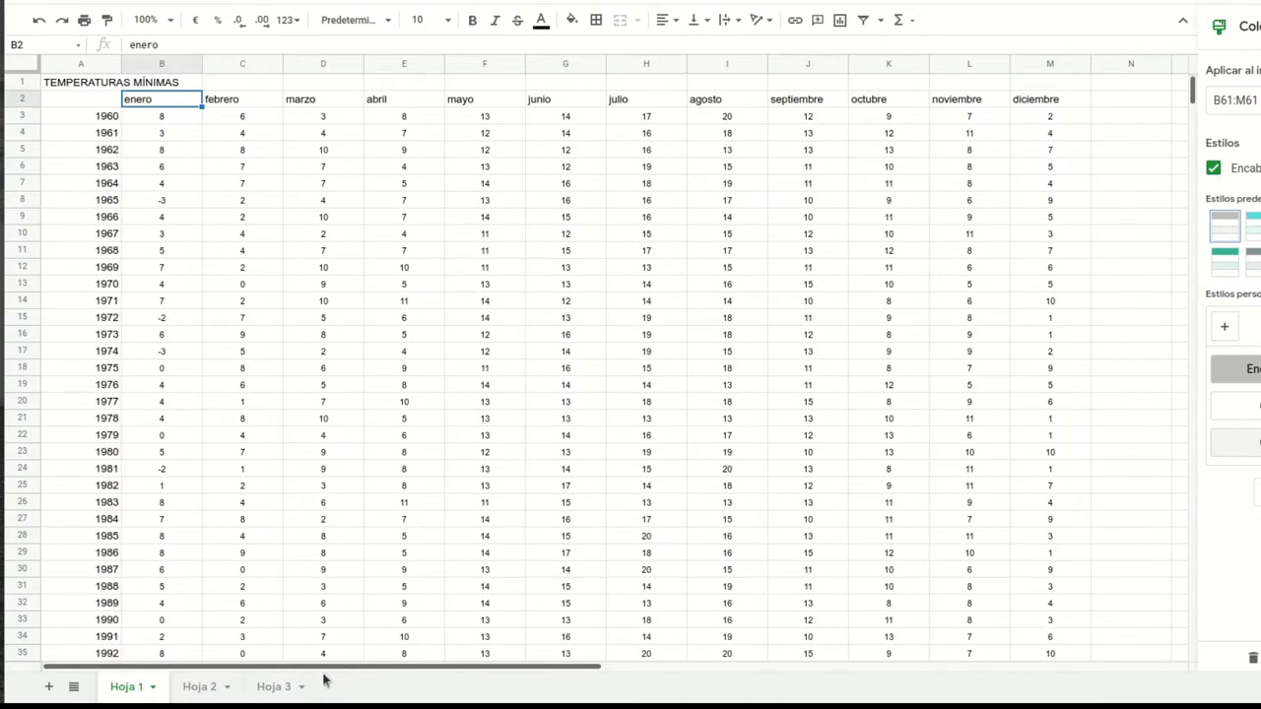
# Step: Rename the sheets Hoja 1 and Hoja 2 as Tmin and Tmax
pyautogui.doubleClick(127, 686)
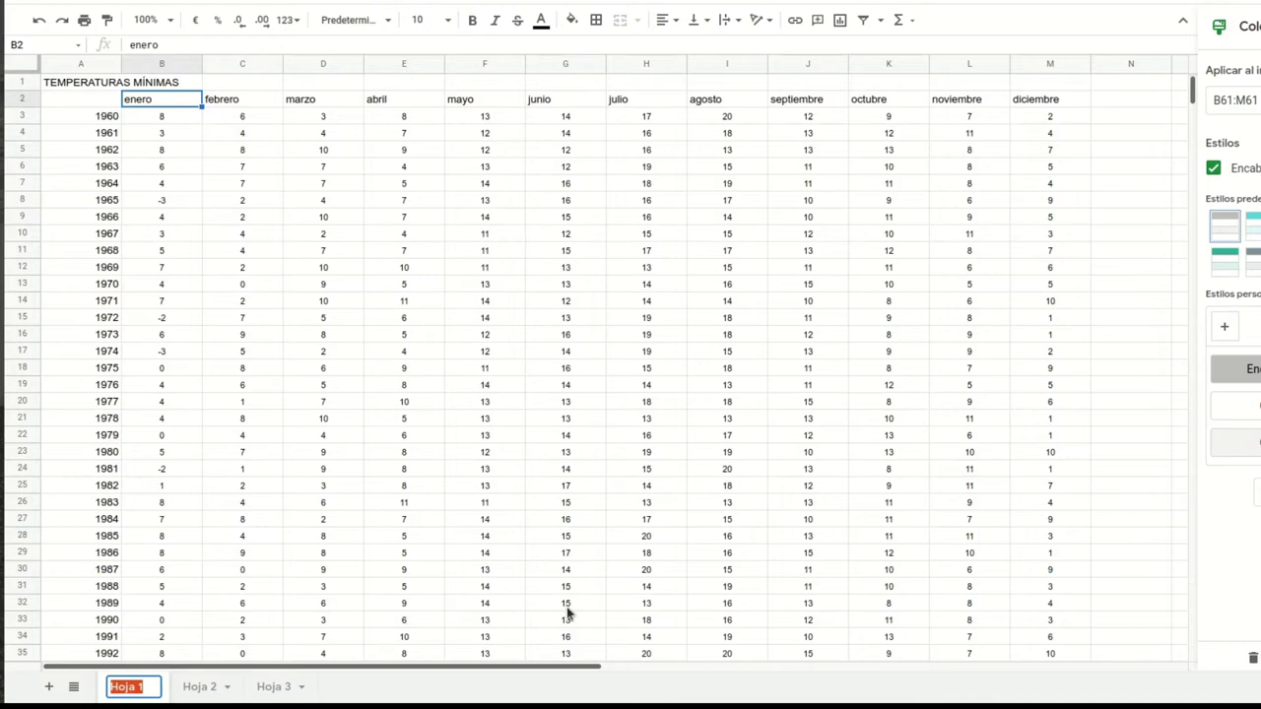
pyautogui.write('Tmin')
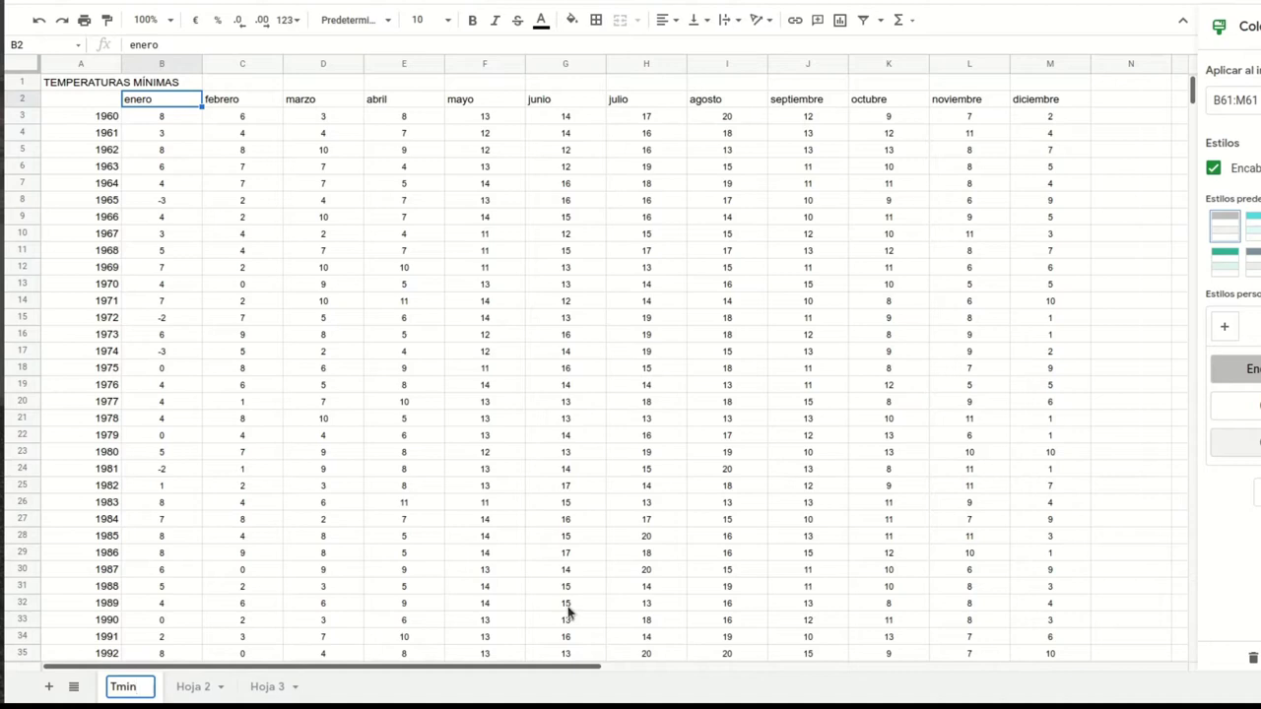
pyautogui.doubleClick(193, 687)
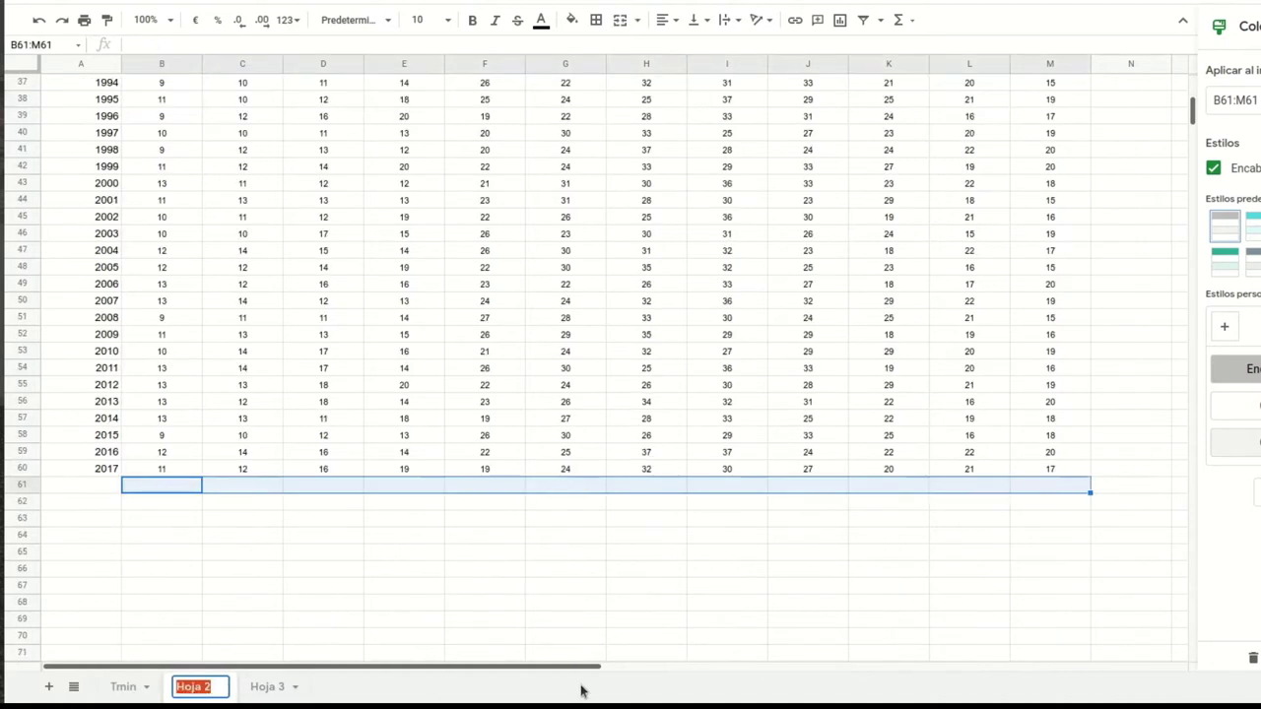
pyautogui.write('Tmax')
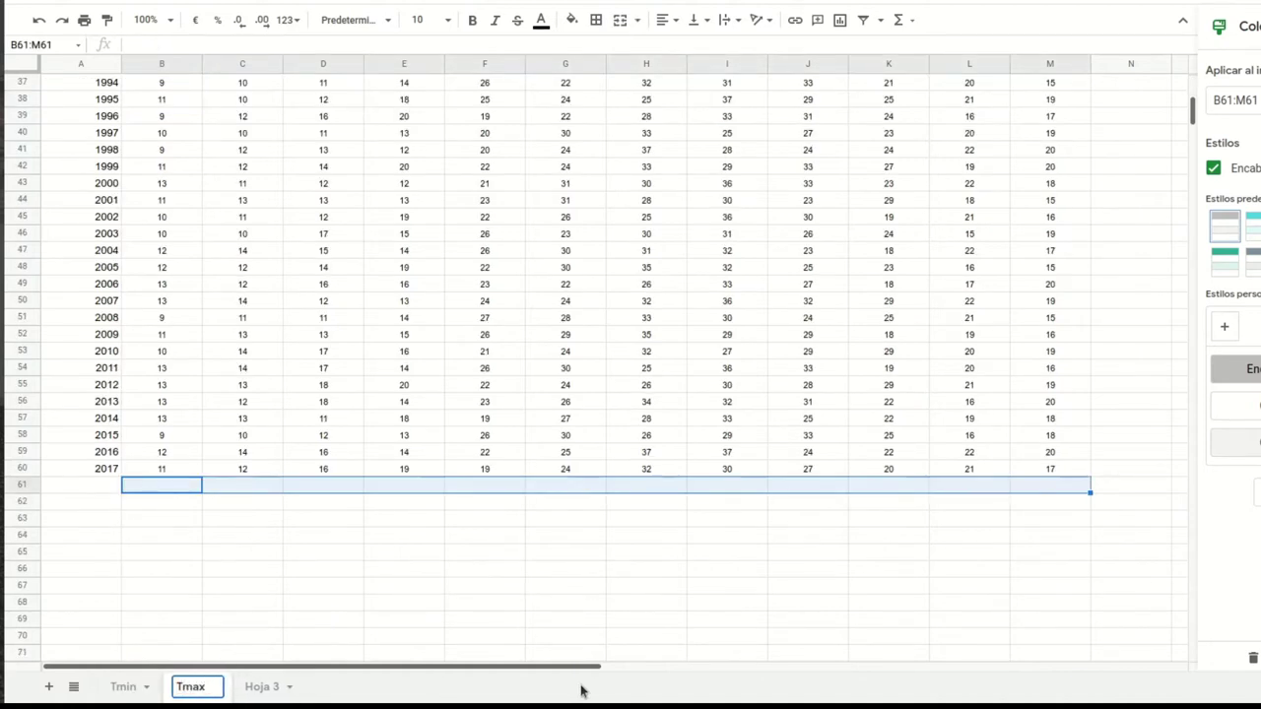
# Step: Rename the Hoja 3 sheet as Precipitación
pyautogui.click(245, 689)
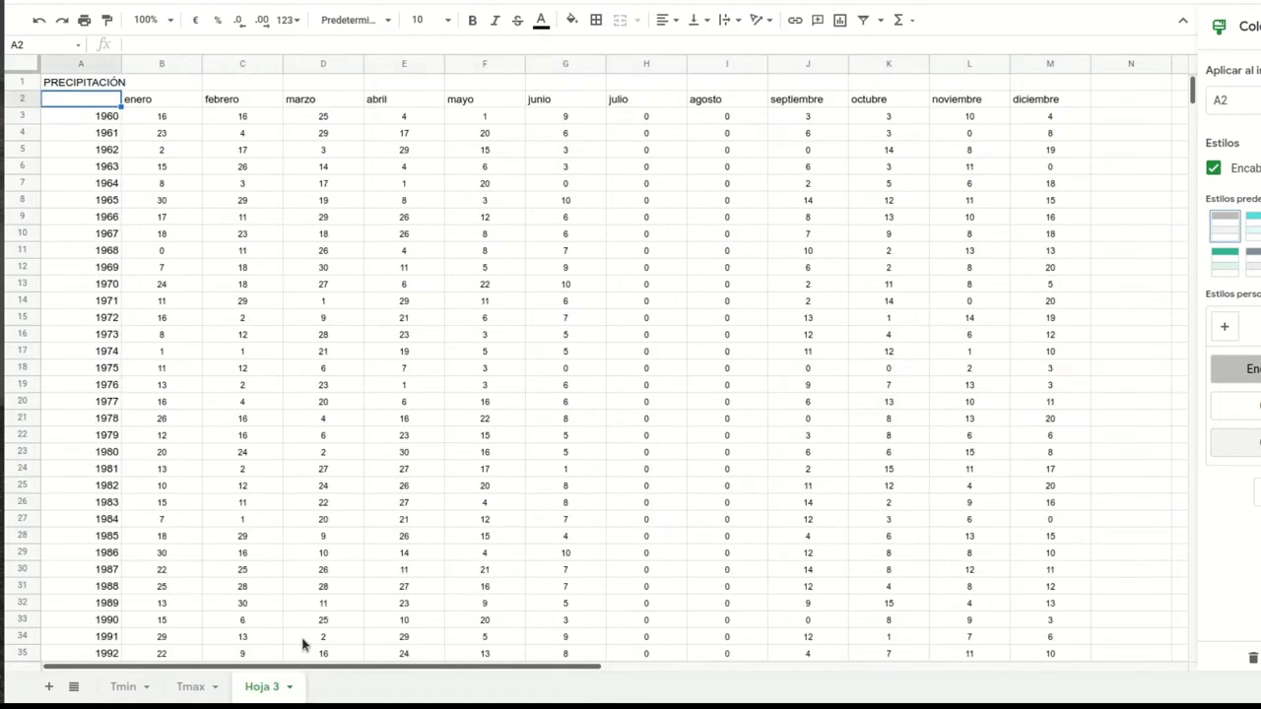
pyautogui.doubleClick(245, 689)
pyautogui.write('Precipitación')
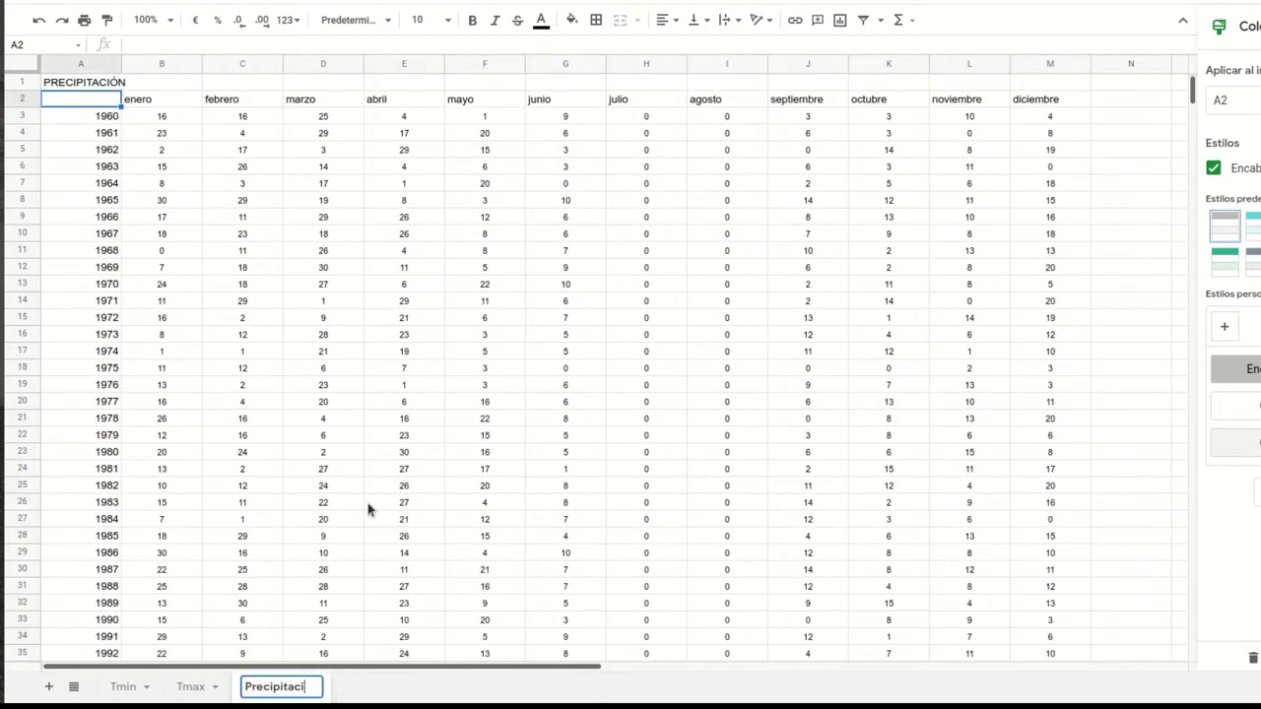
# Step: On the Tmin sheet, enter the formula =PROMEDIO(B3:B60) in cell B61 to average January's minimum temperatures
pyautogui.click(122, 686)
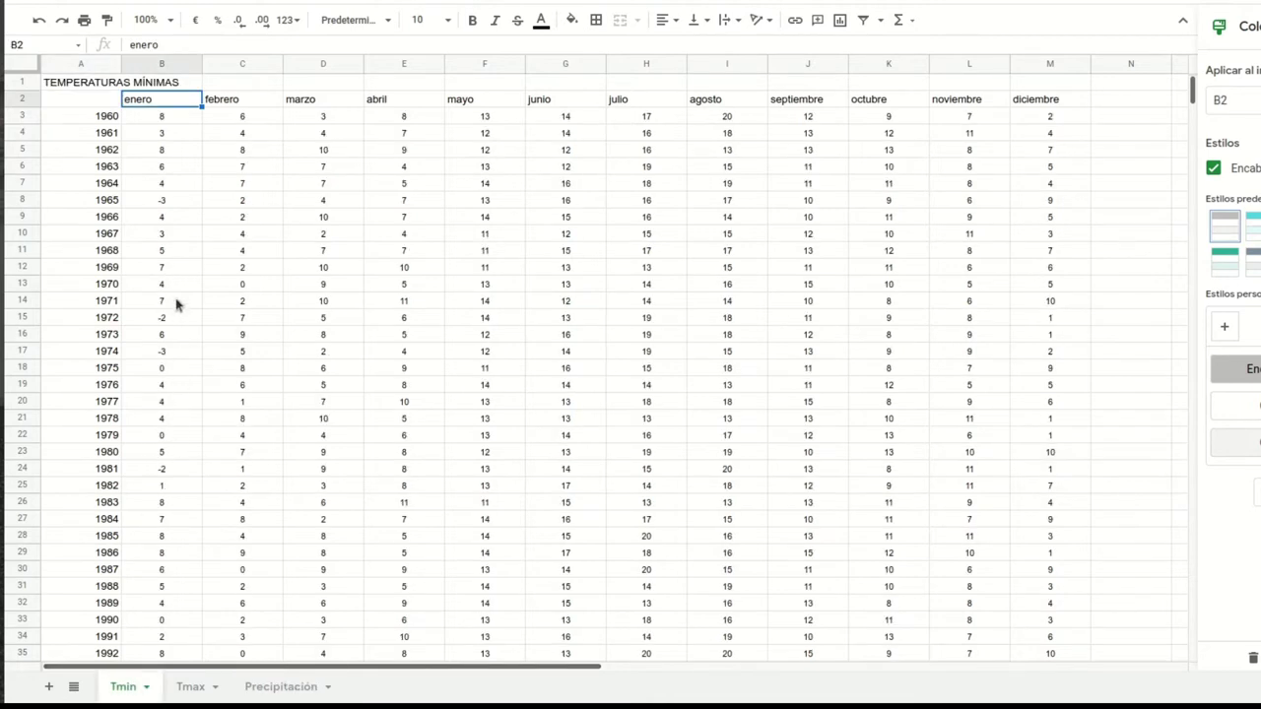
pyautogui.scroll(-12, 163, 141)
pyautogui.scroll(5, 161, 148)
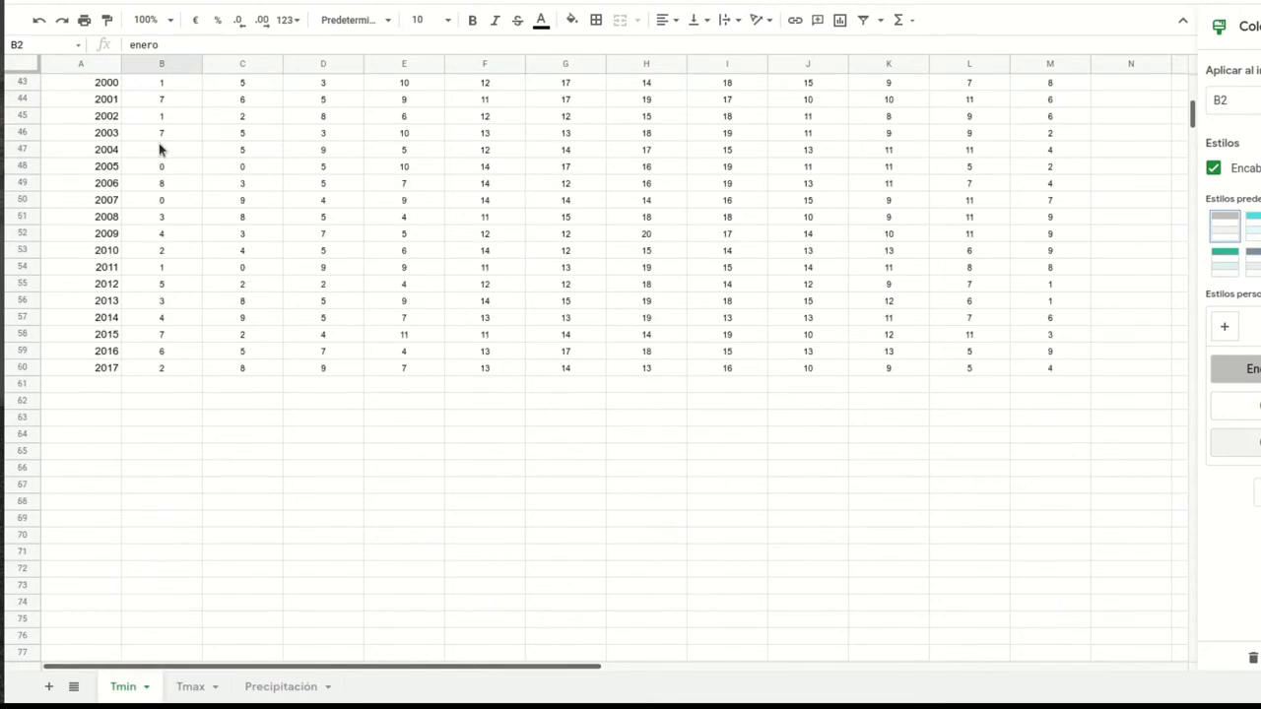
pyautogui.scroll(10, 162, 147)
pyautogui.scroll(-12, 163, 148)
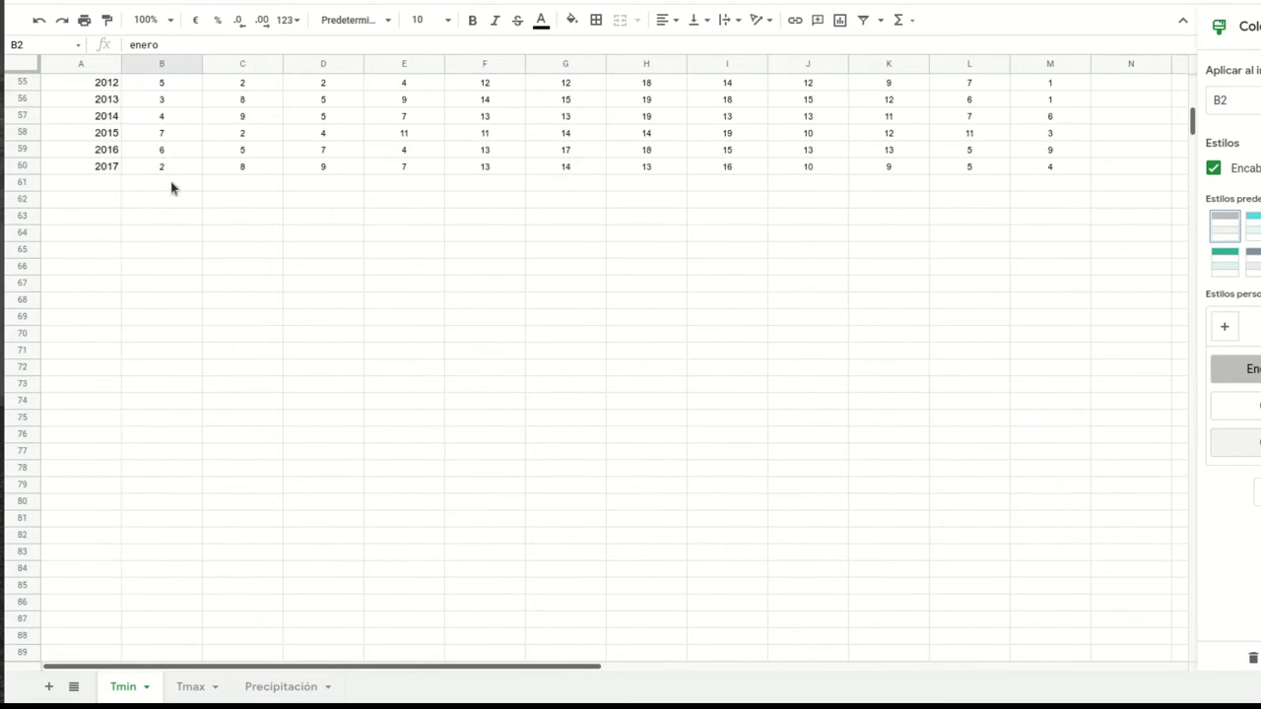
pyautogui.scroll(10, 171, 187)
pyautogui.scroll(-8, 174, 177)
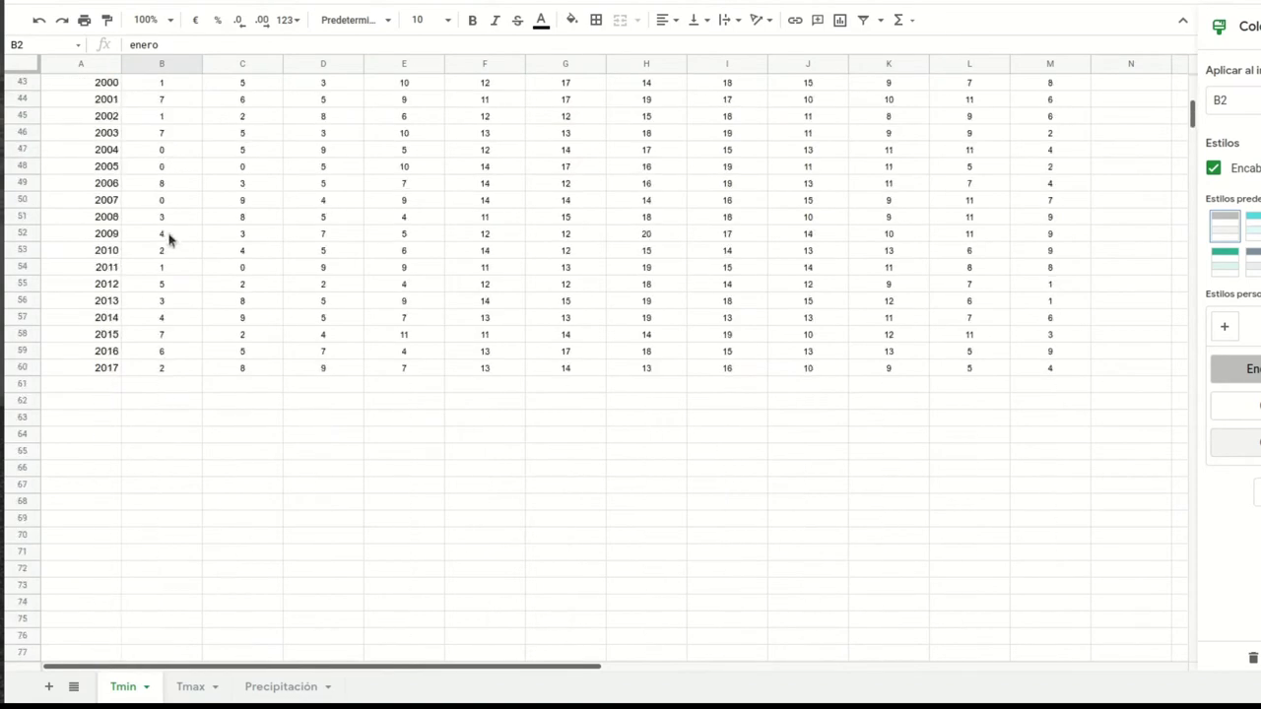
pyautogui.click(156, 385)
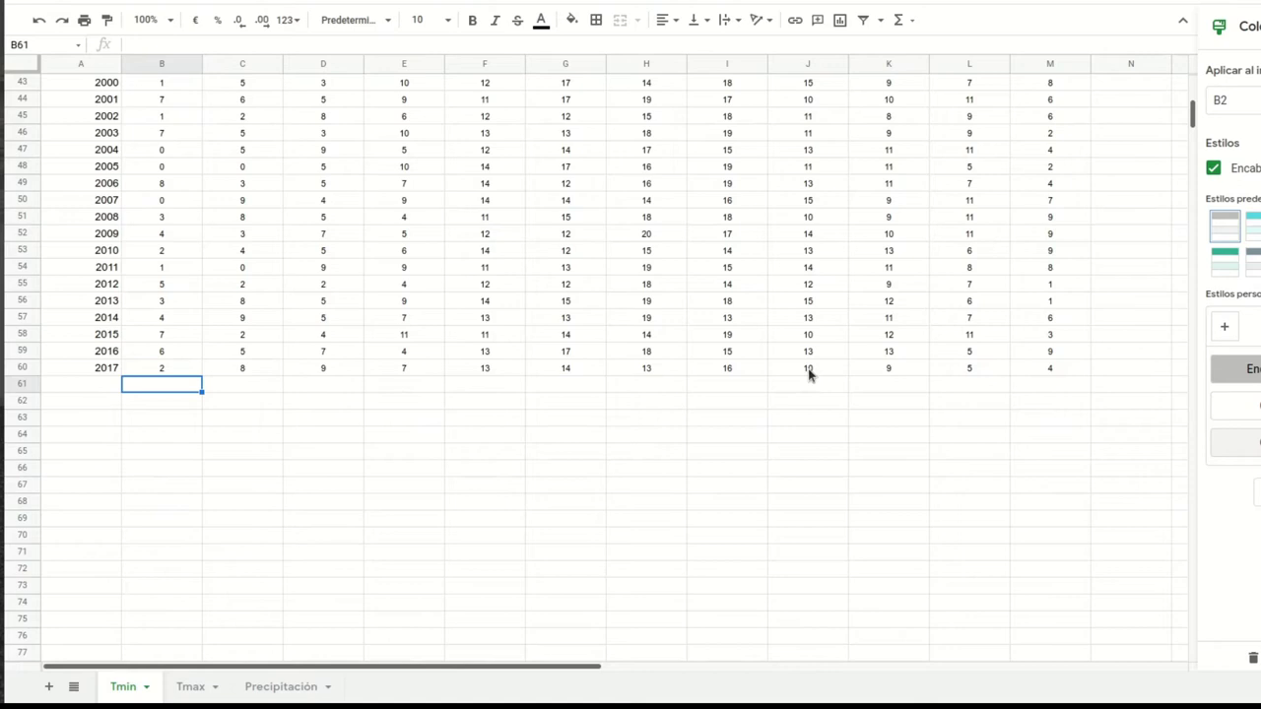
pyautogui.write('=')
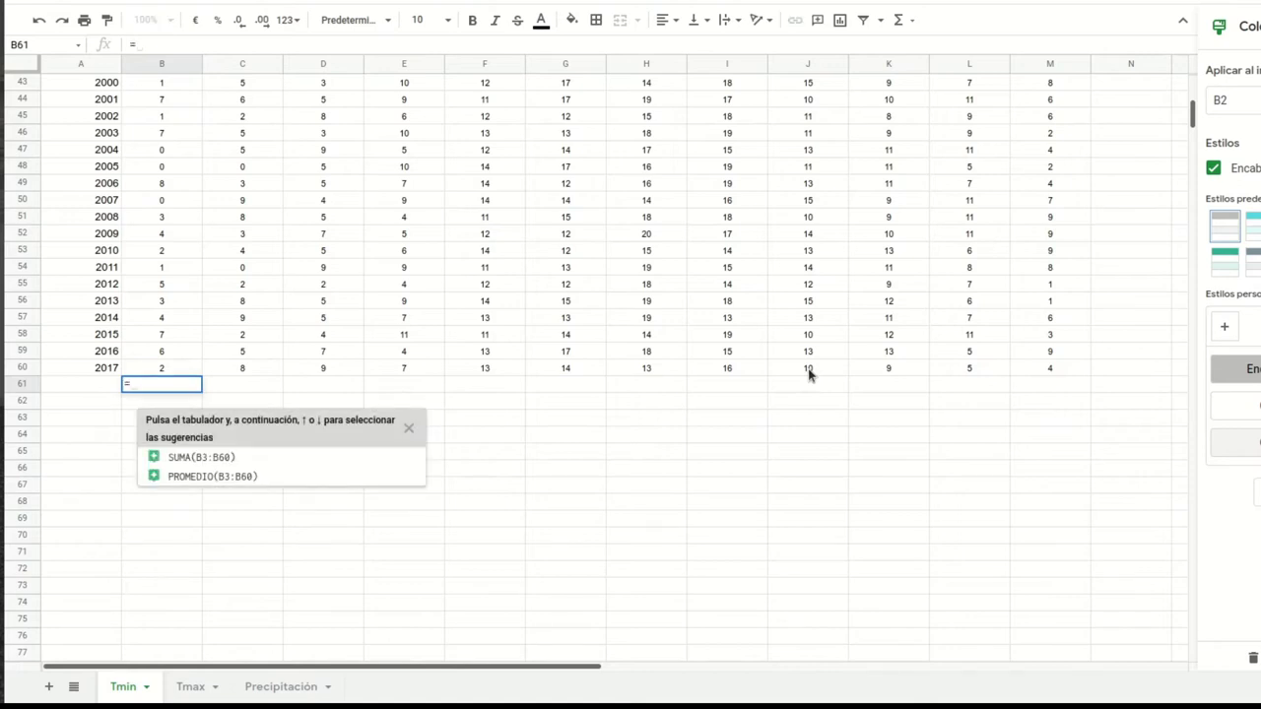
pyautogui.write('promedio')
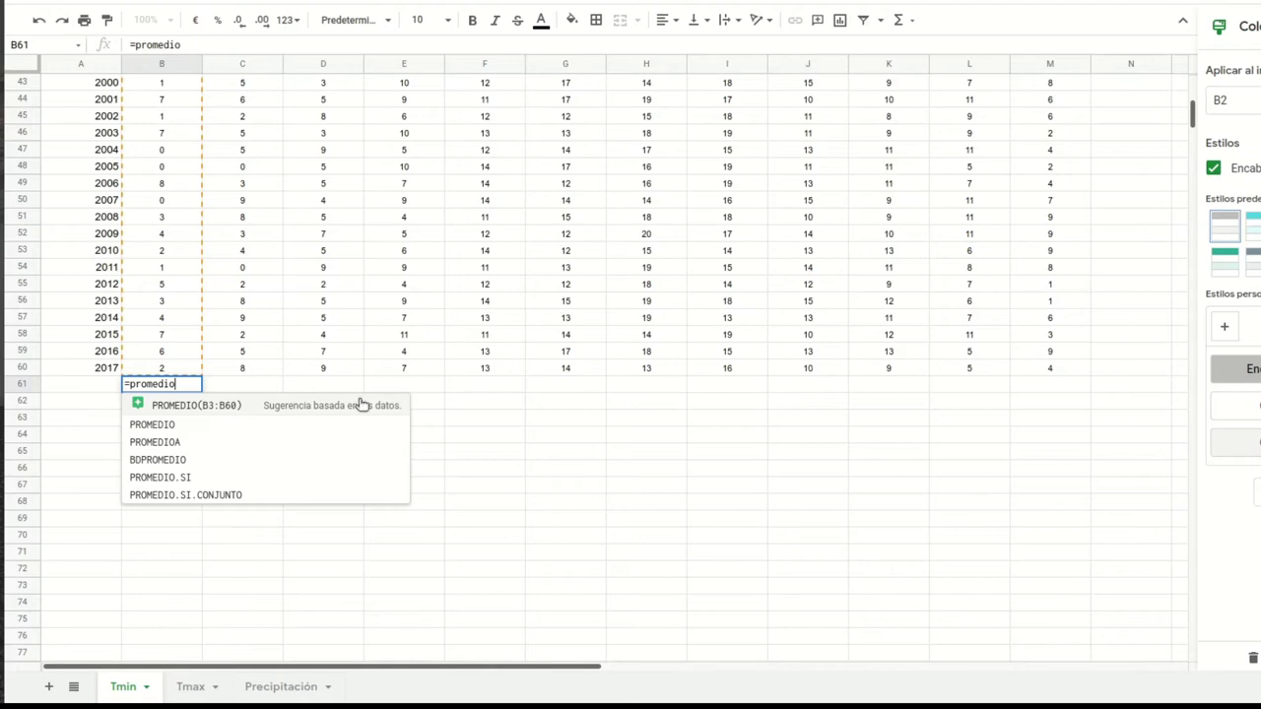
pyautogui.scroll(10, 202, 309)
pyautogui.scroll(-5, 203, 295)
pyautogui.scroll(5, 155, 165)
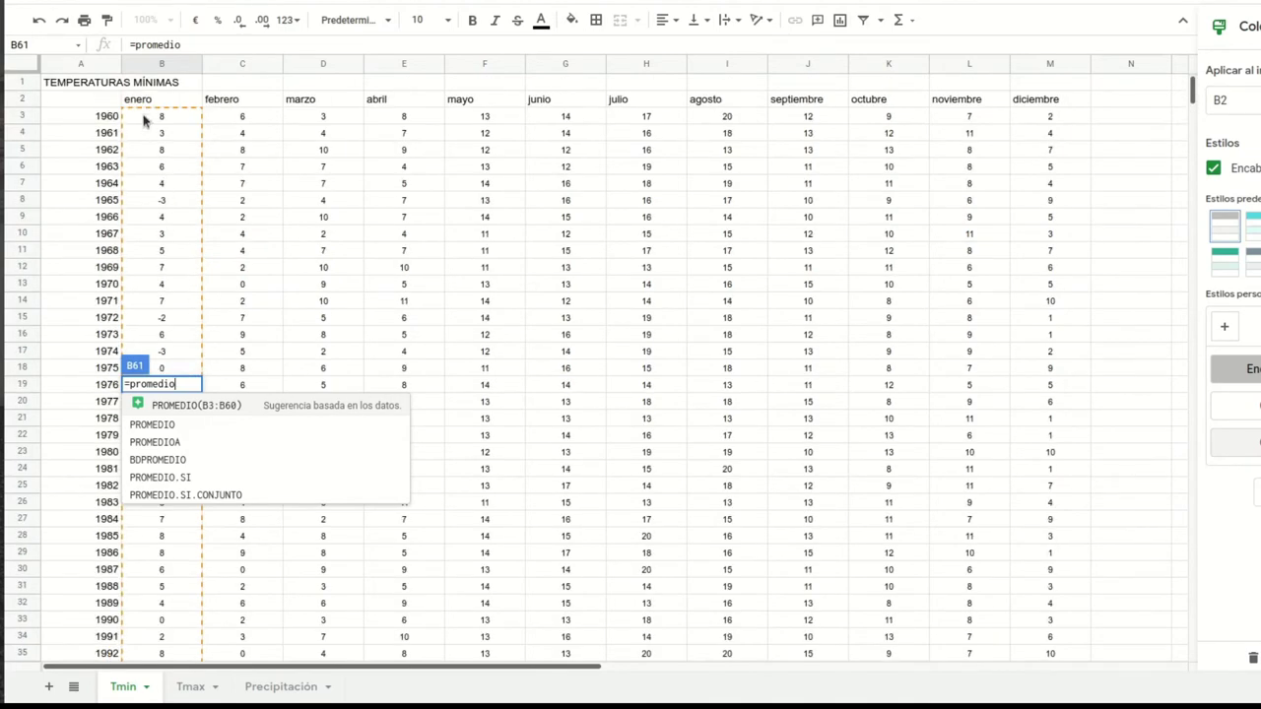
pyautogui.scroll(-15, 158, 148)
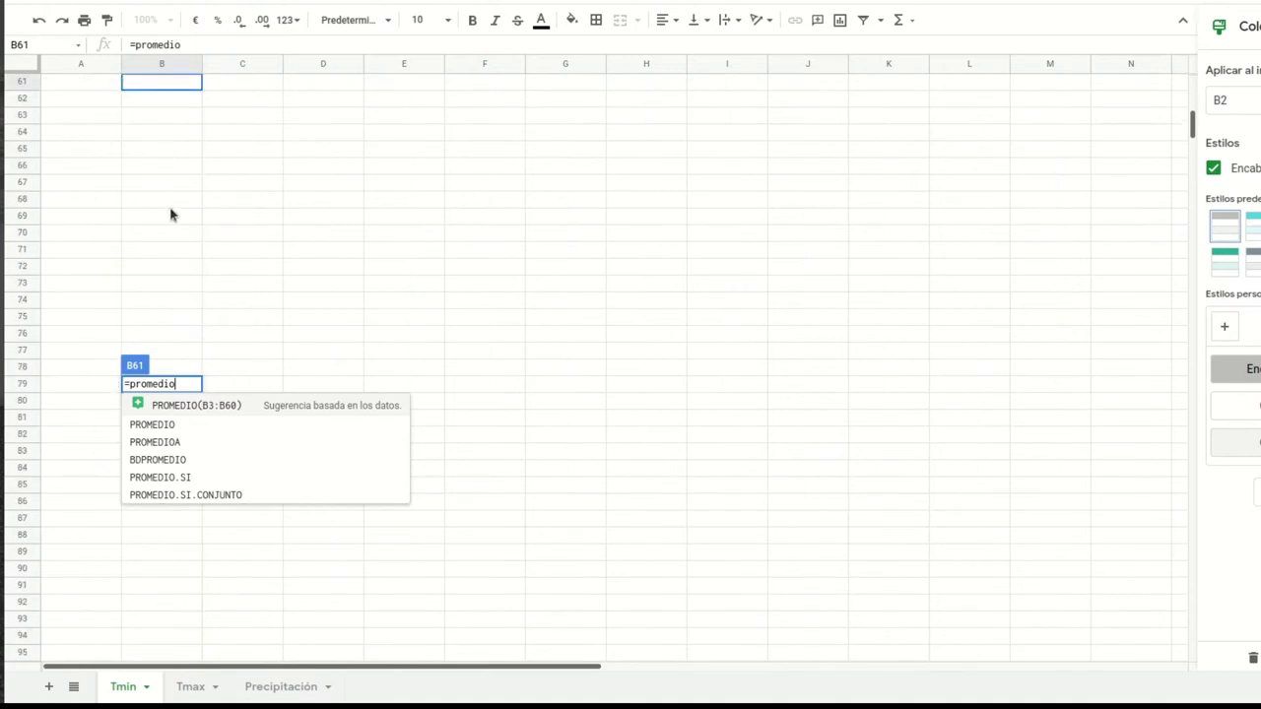
pyautogui.scroll(8, 197, 325)
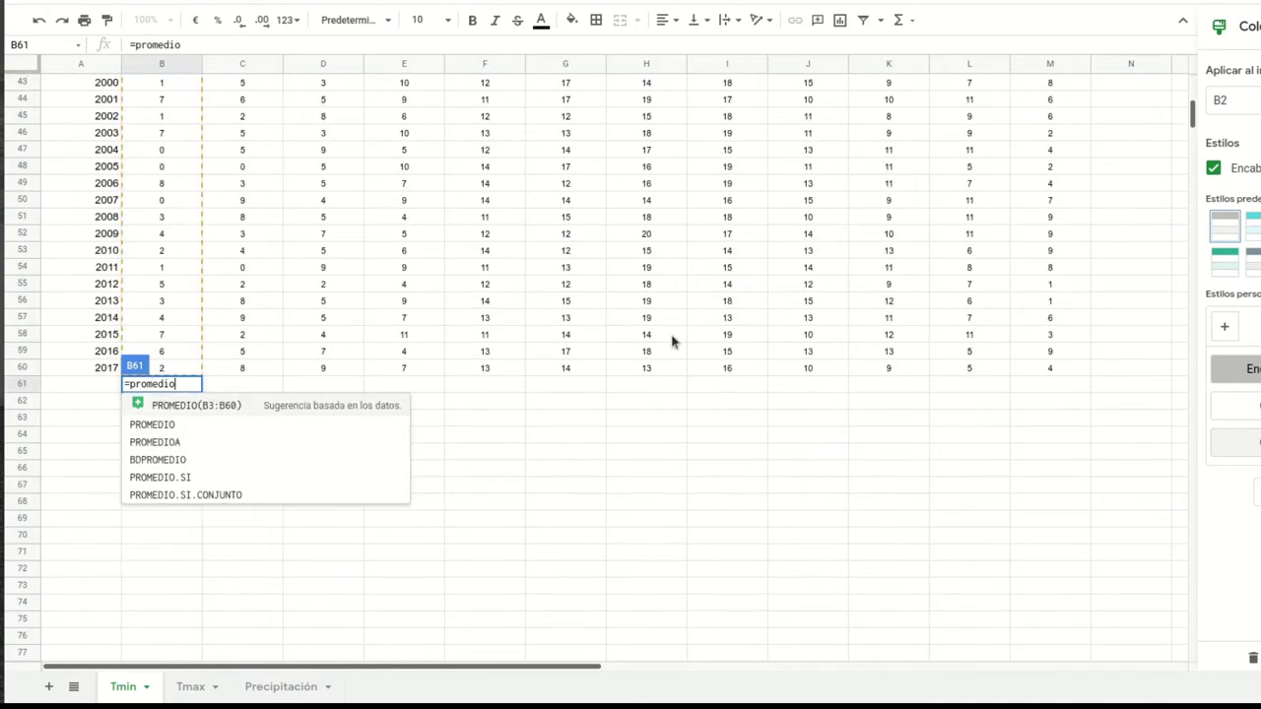
pyautogui.press('Tab')
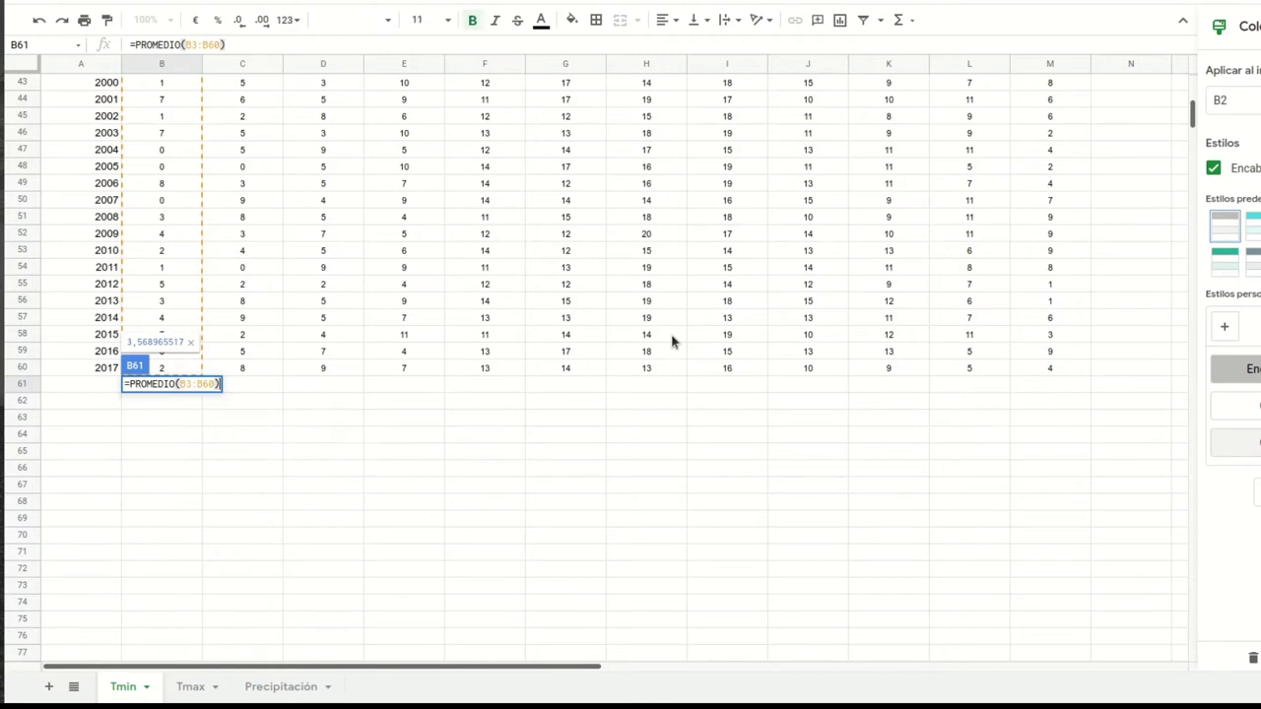
pyautogui.press('Return')
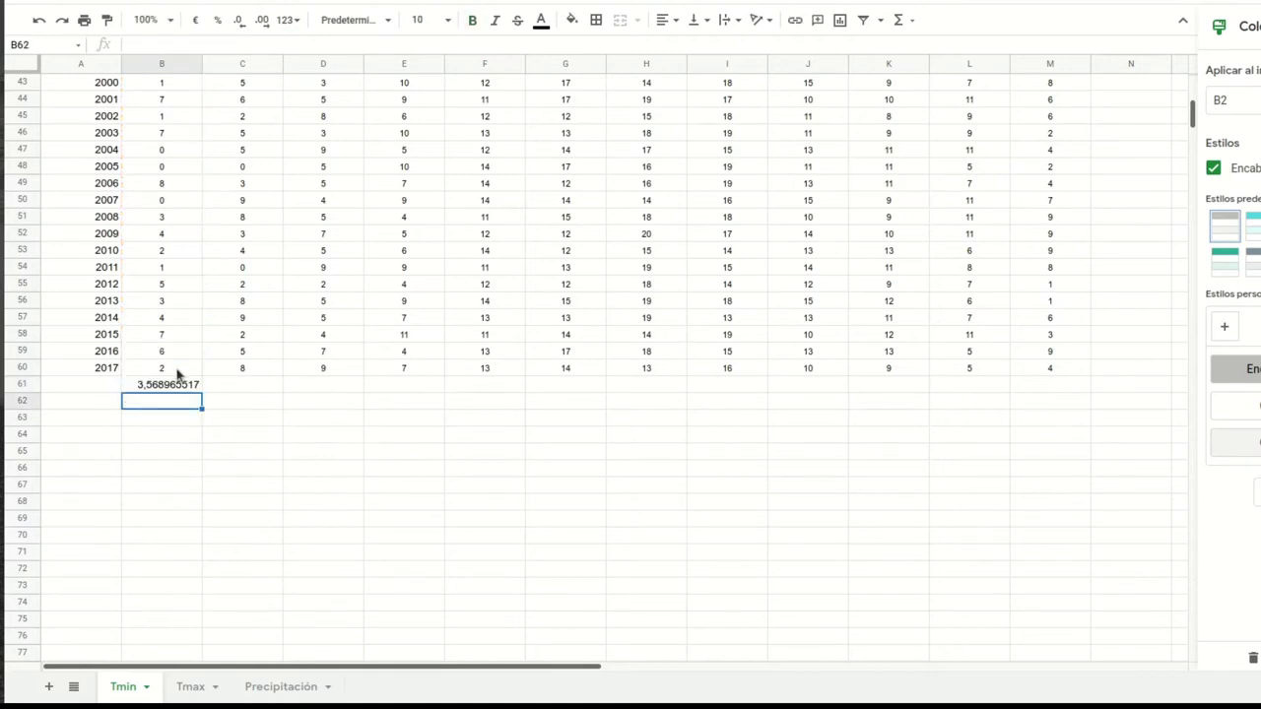
# Step: Fill the January average formula from B61 across the remaining months to M61
pyautogui.click(169, 384)
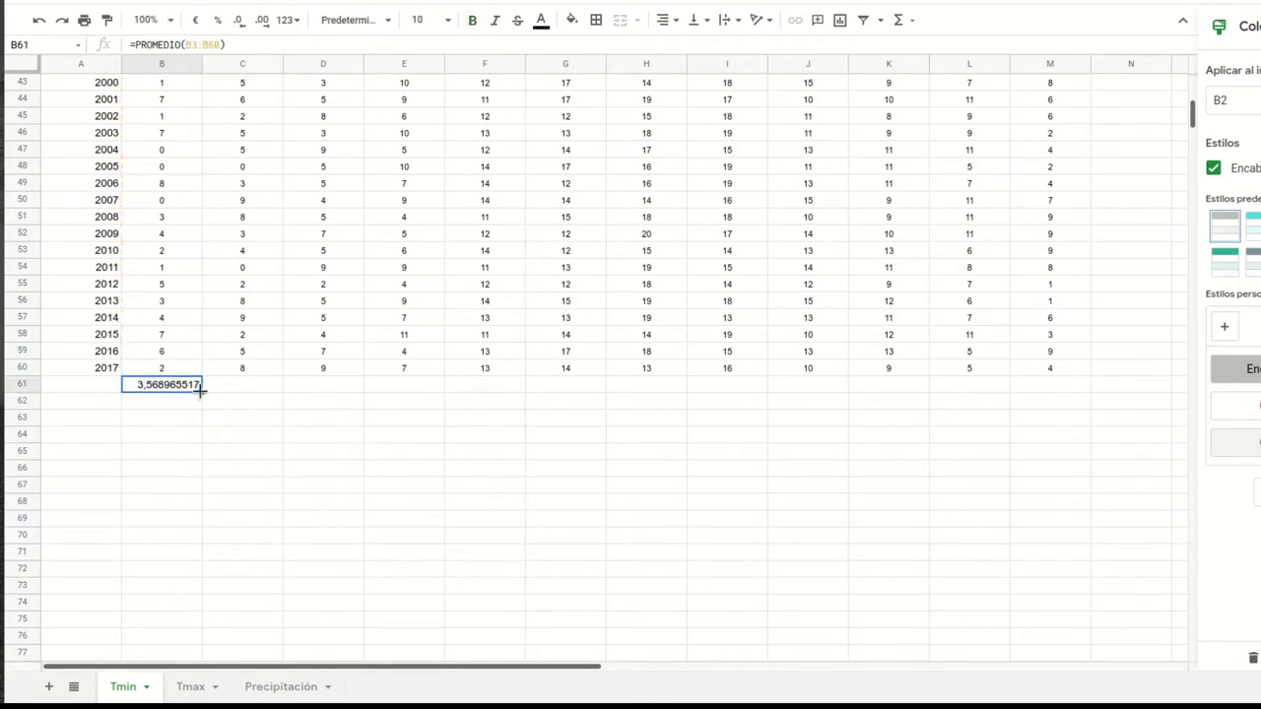
pyautogui.moveTo(200, 390); pyautogui.dragTo(1053, 408)
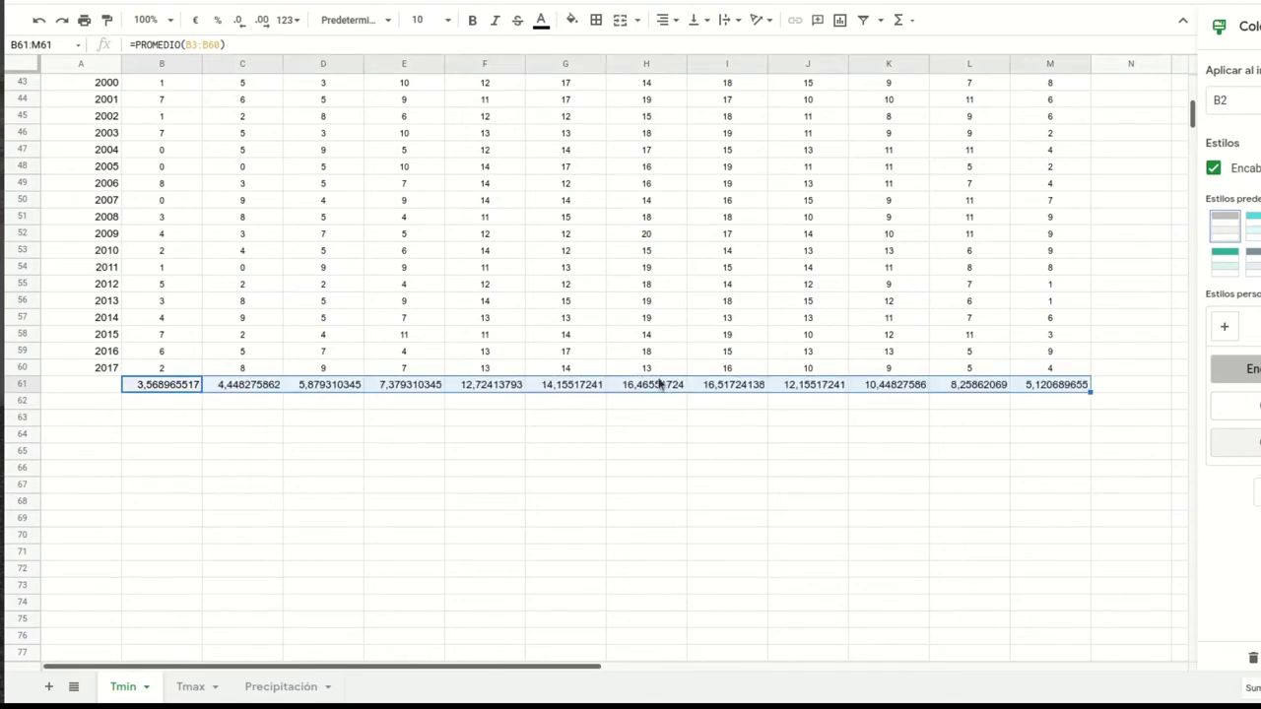
# Step: On the Tmax sheet, average January's maximum temperatures in B61 with =PROMEDIO(B3:B60) and fill the formula across to M61
pyautogui.scroll(10, 652, 321)
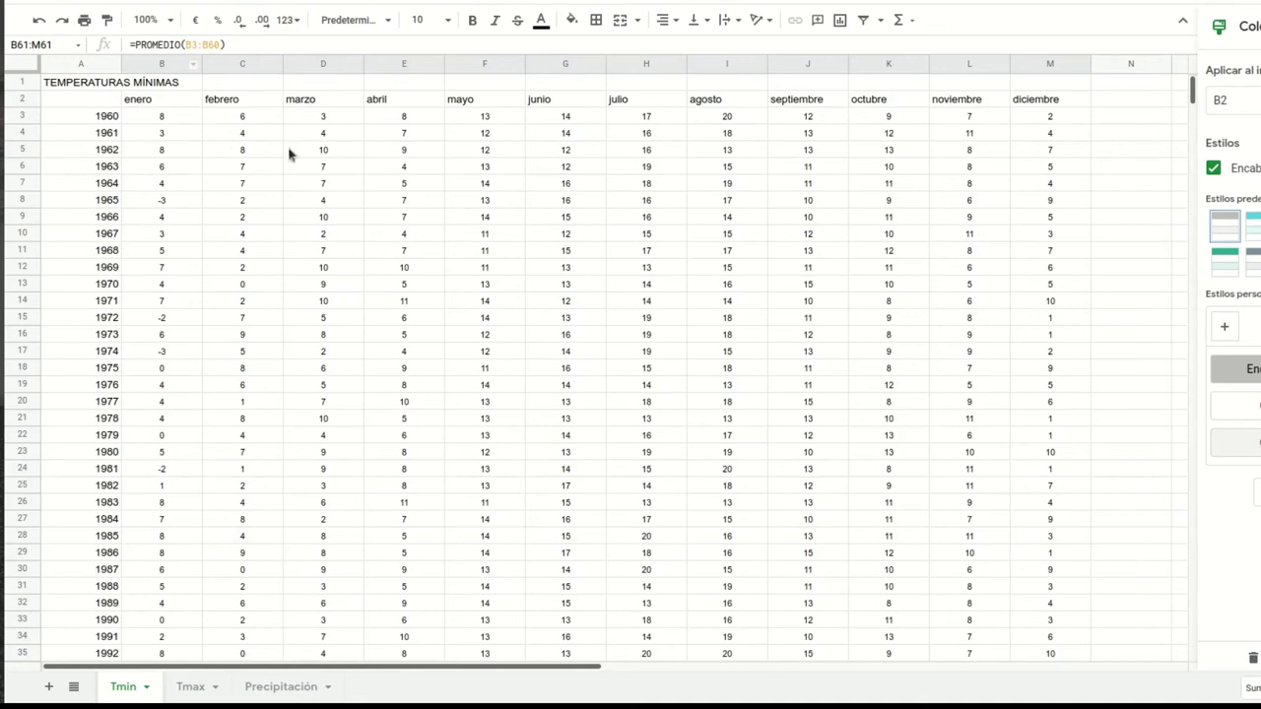
pyautogui.scroll(-10, 289, 157)
pyautogui.scroll(10, 288, 182)
pyautogui.click(187, 686)
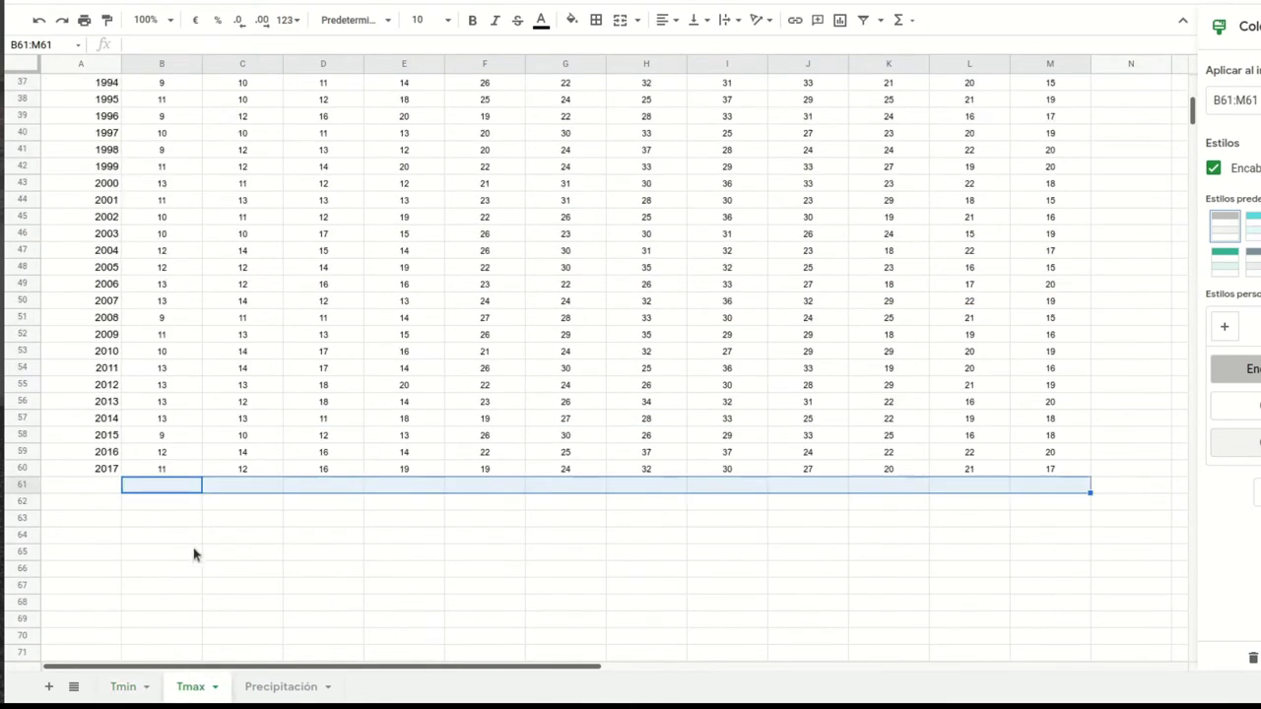
pyautogui.click(170, 490)
pyautogui.write('=promedio')
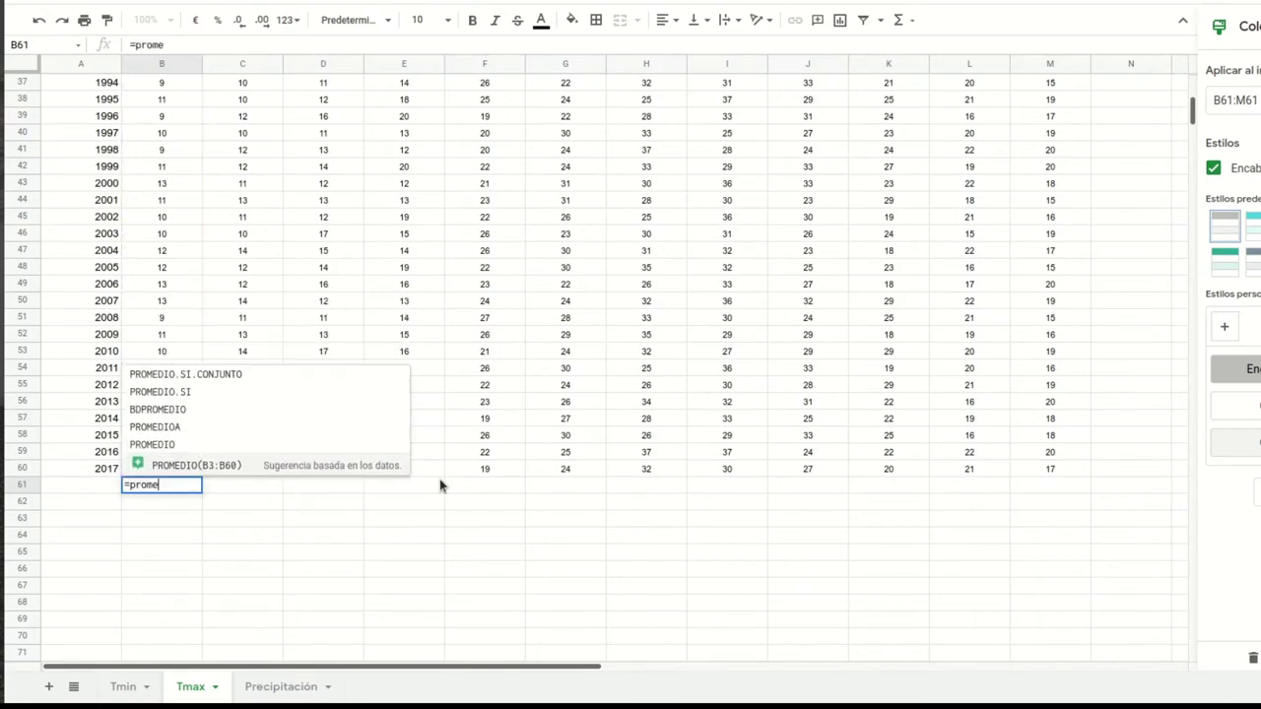
pyautogui.press('Tab')
pyautogui.moveTo(201, 489); pyautogui.dragTo(1047, 486)
# Step: On the Precipitación sheet, average January's values in B61 with =PROMEDIO(B3:B60) and fill the formula across to M61
pyautogui.click(280, 686)
pyautogui.scroll(-7, 178, 404)
pyautogui.click(175, 385)
pyautogui.write('=pr')
pyautogui.press('Tab')
pyautogui.press('Return')
pyautogui.click(192, 386)
pyautogui.moveTo(202, 391); pyautogui.dragTo(1050, 394)
pyautogui.click(911, 385)
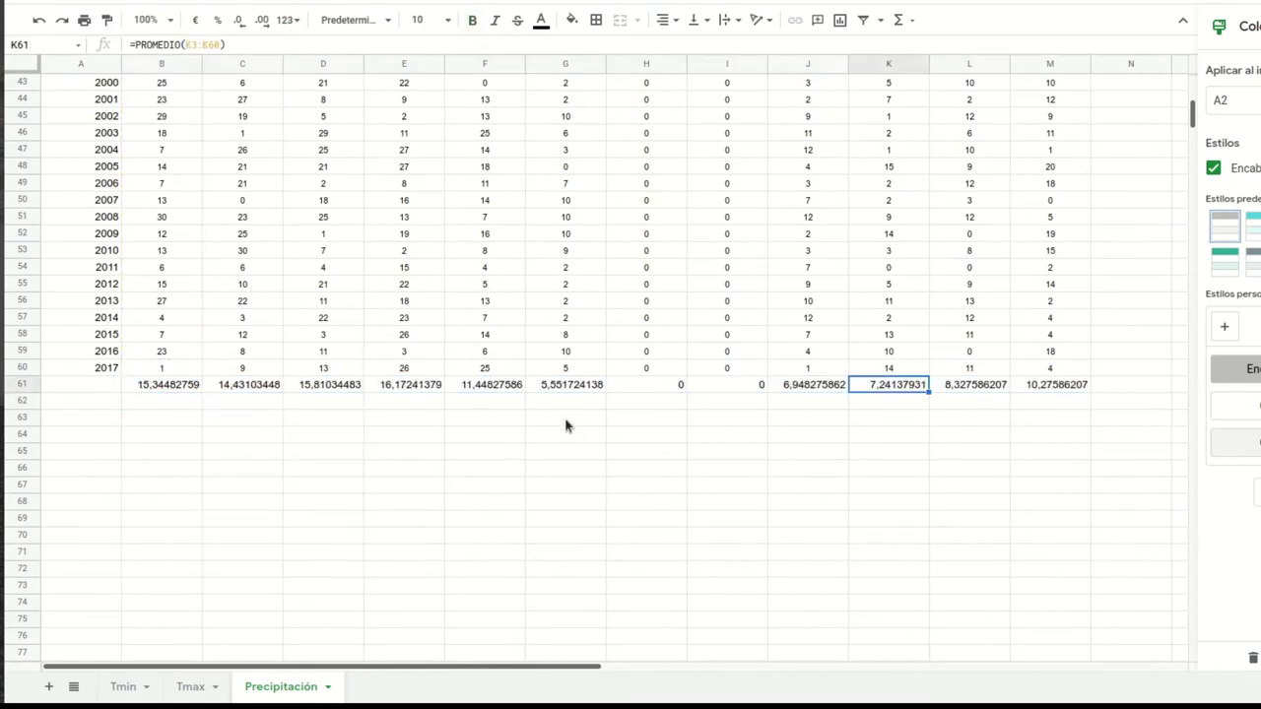
pyautogui.scroll(8, 572, 425)
pyautogui.scroll(-10, 567, 415)
pyautogui.scroll(10, 568, 415)
pyautogui.scroll(-10, 566, 415)
pyautogui.scroll(2, 563, 413)
pyautogui.scroll(5, 563, 414)
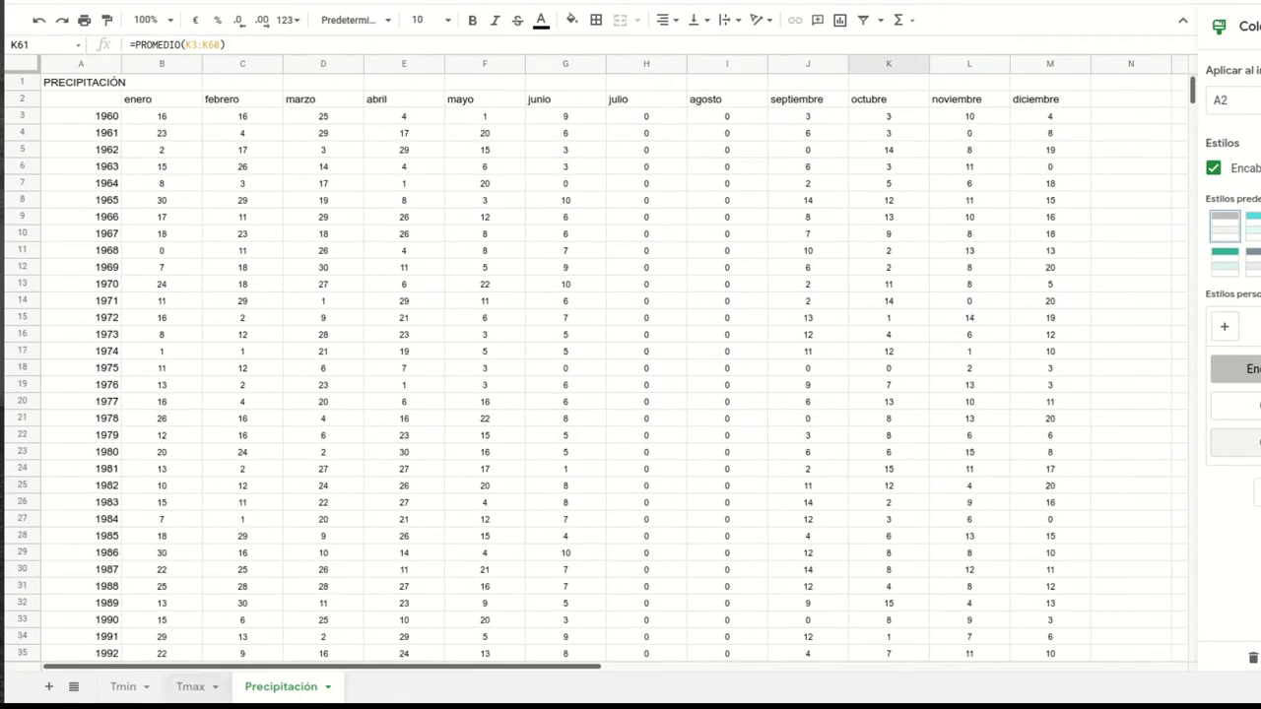
# Step: Add a new sheet after Precipitación and name it climogram
pyautogui.click(46, 687)
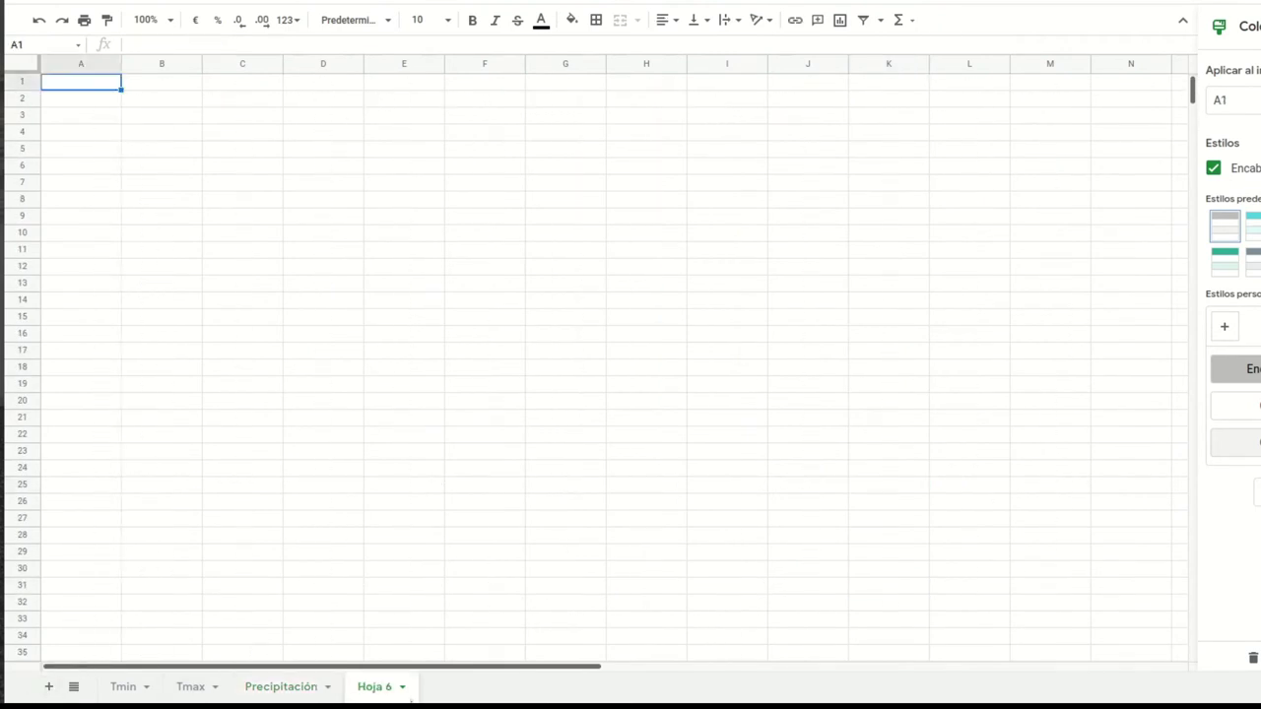
pyautogui.doubleClick(379, 689)
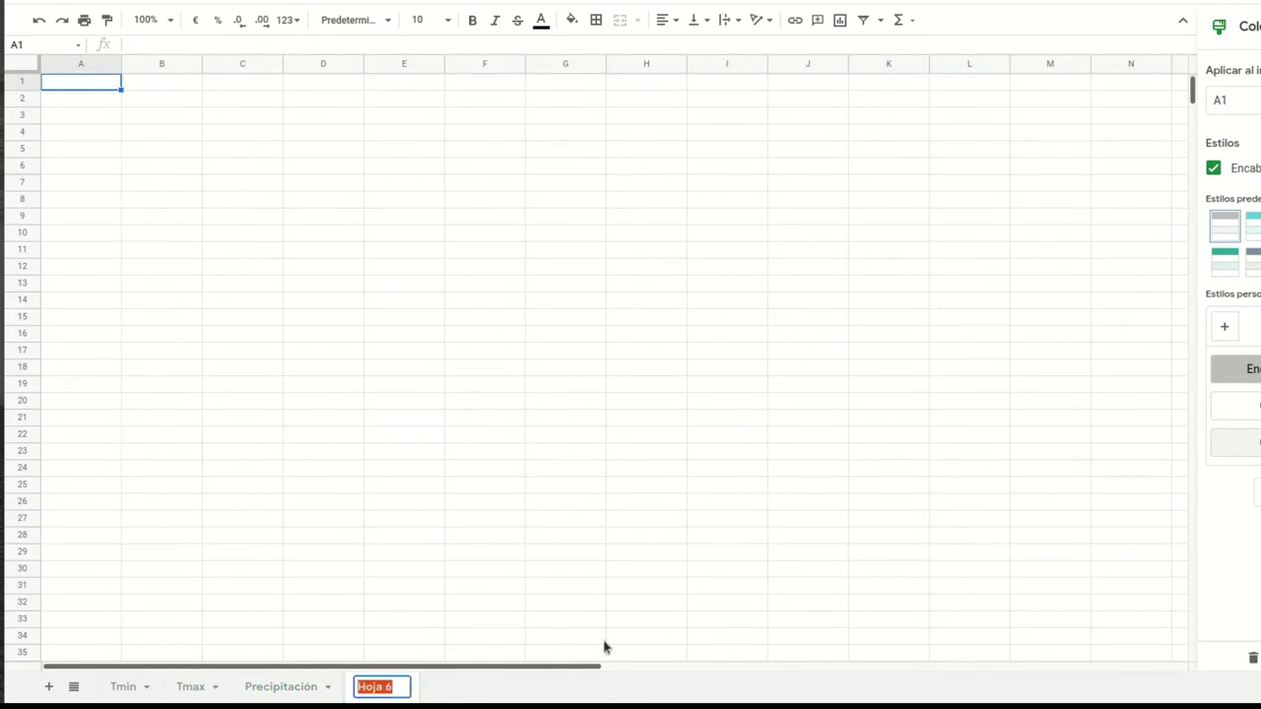
pyautogui.write('climogram')
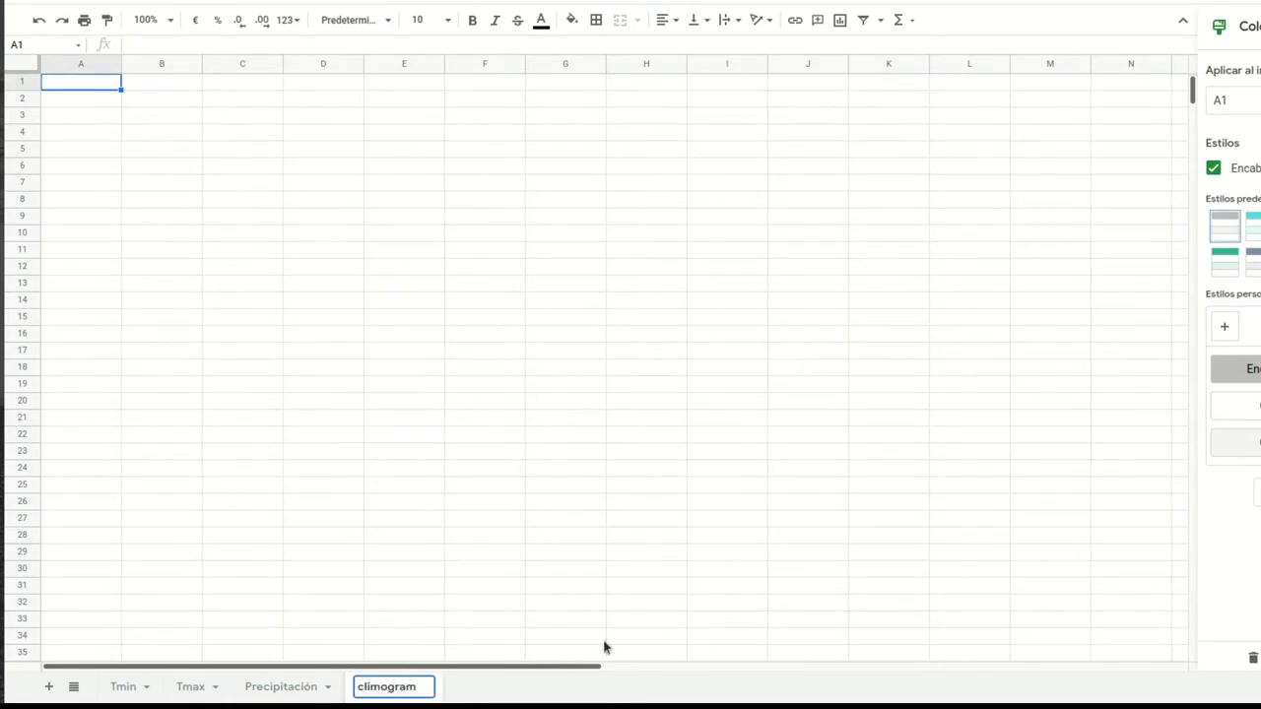
pyautogui.press('Return')
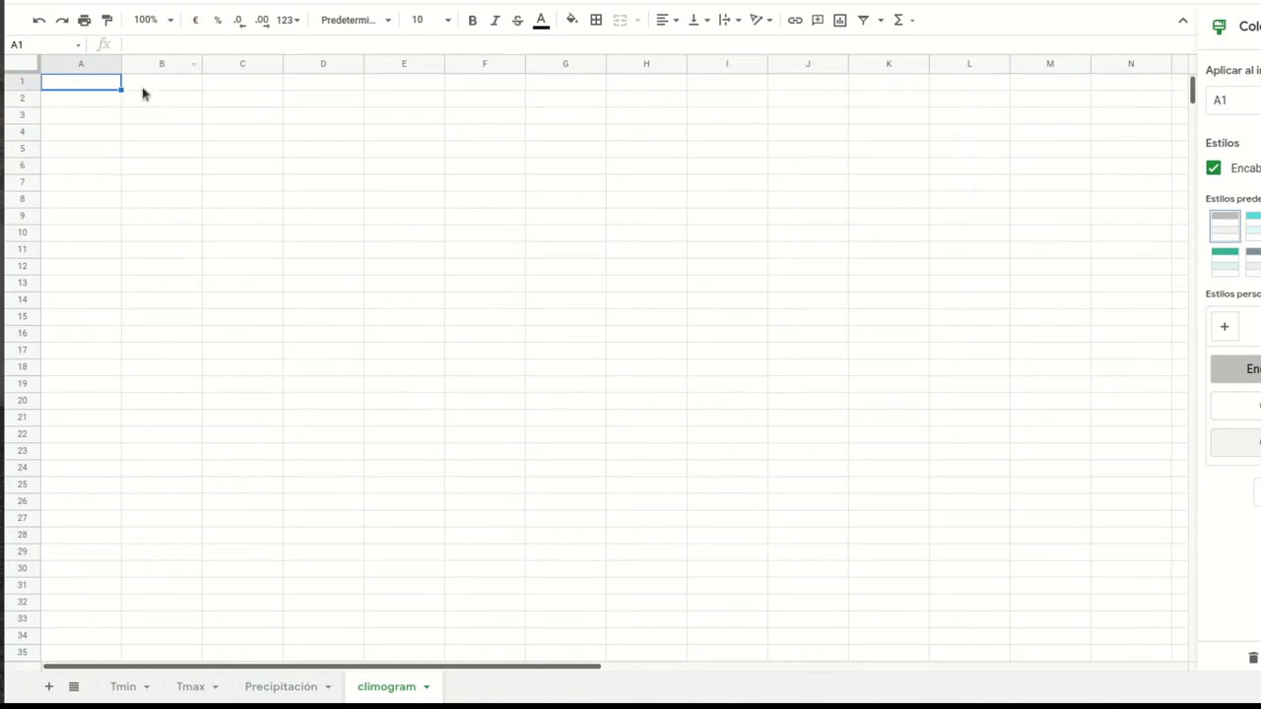
# Step: Enter CLIMOGRAMA in A1, Temperatura media in A3 and Precipitación in A4, and widen column A to fit the labels
pyautogui.write('CLIMOGRAMA')
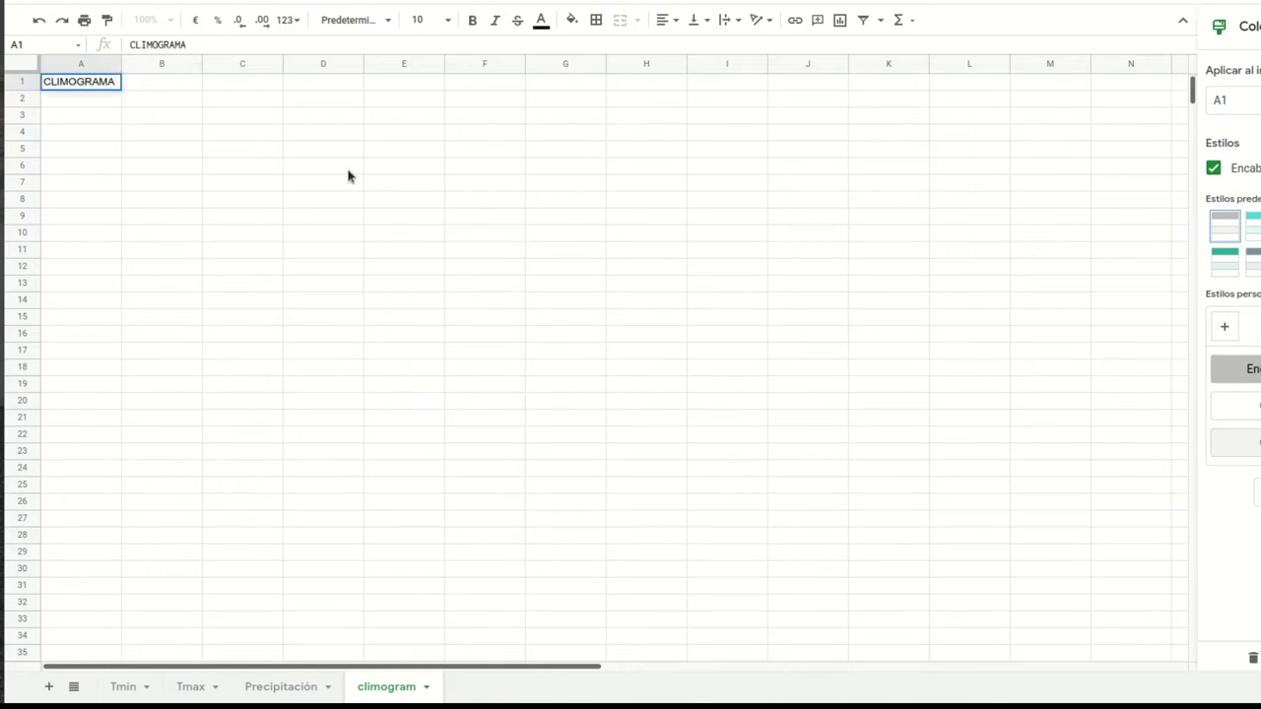
pyautogui.press('Return')
pyautogui.press('Down')
pyautogui.write('Temperatura media')
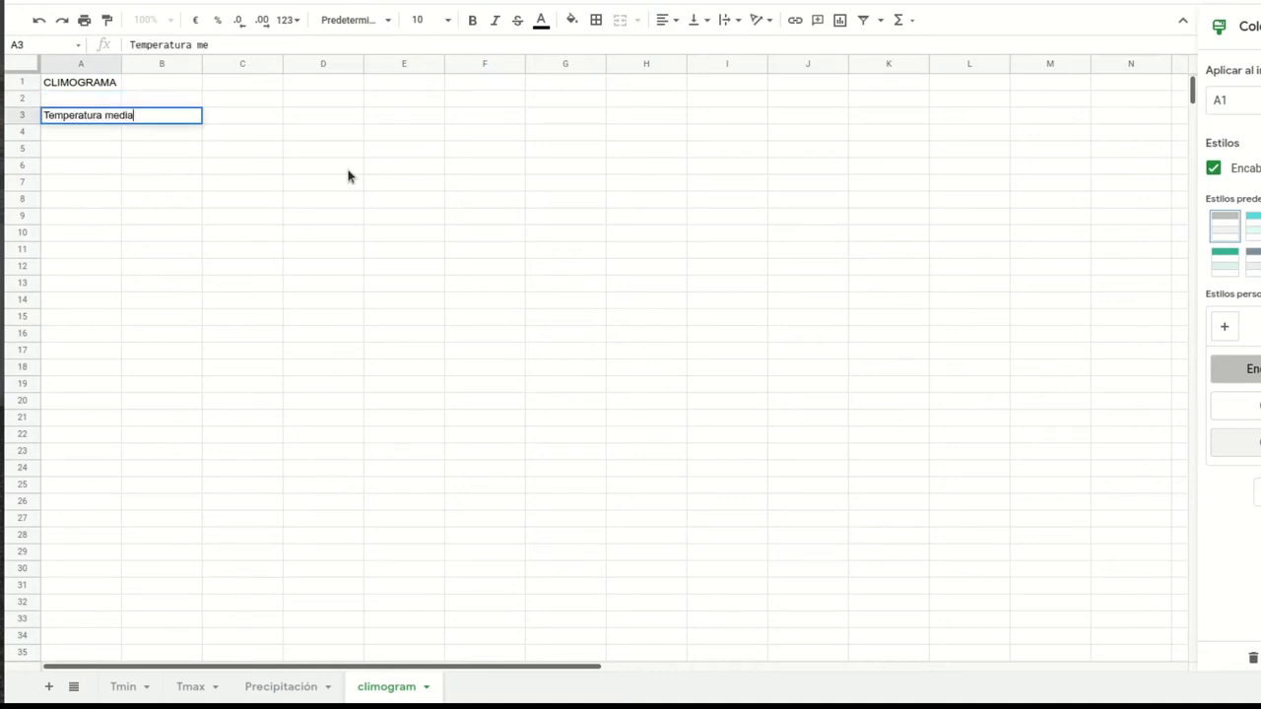
pyautogui.press('Return')
pyautogui.write('Precipitación')
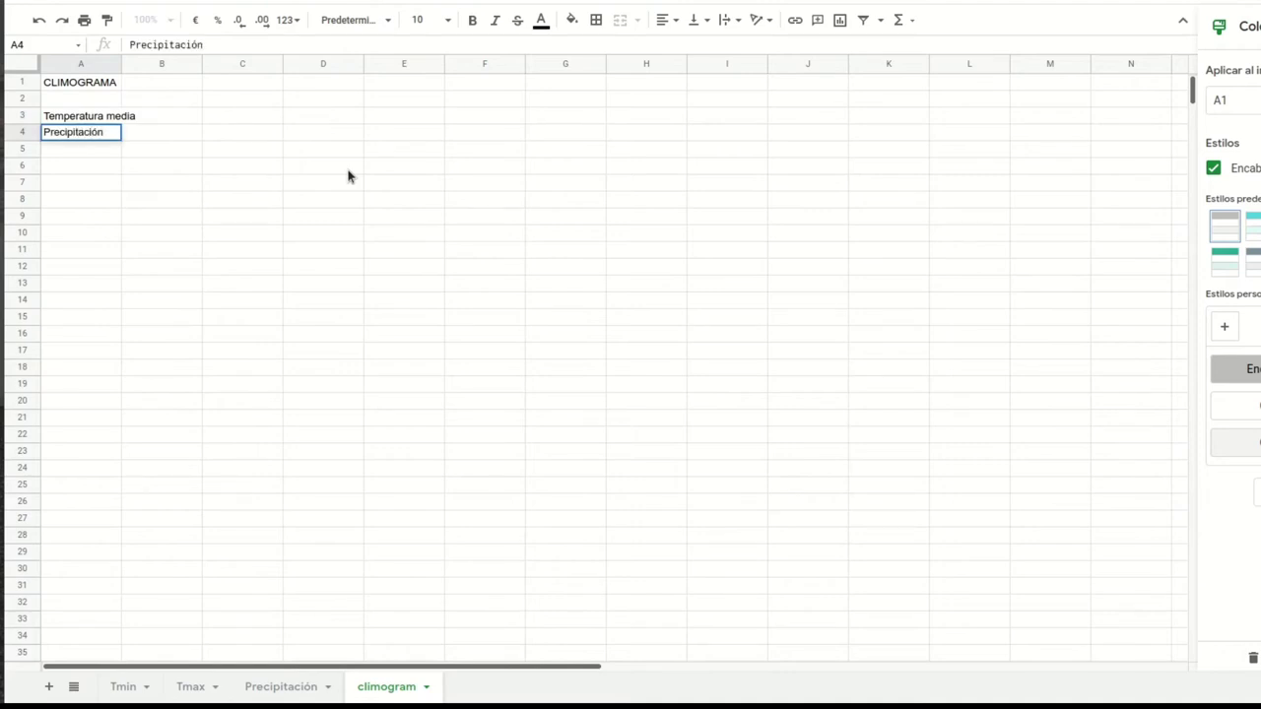
pyautogui.press('Return')
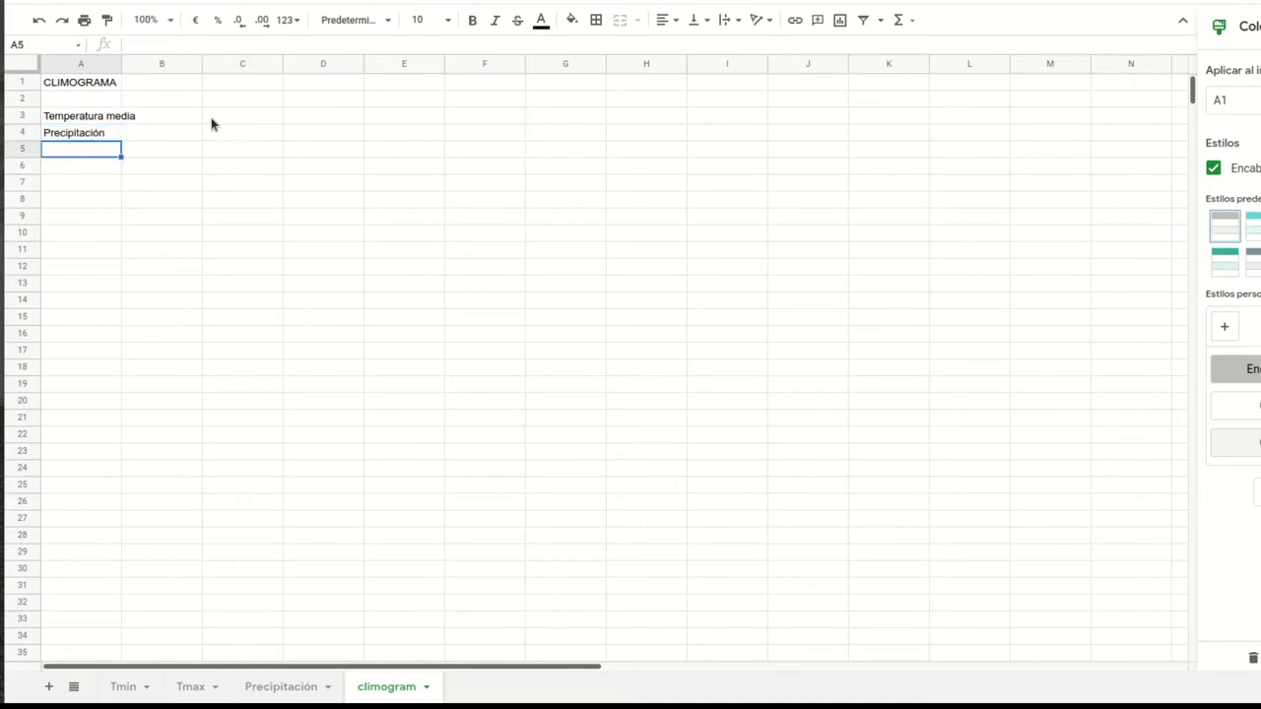
pyautogui.moveTo(112, 61); pyautogui.dragTo(152, 62)
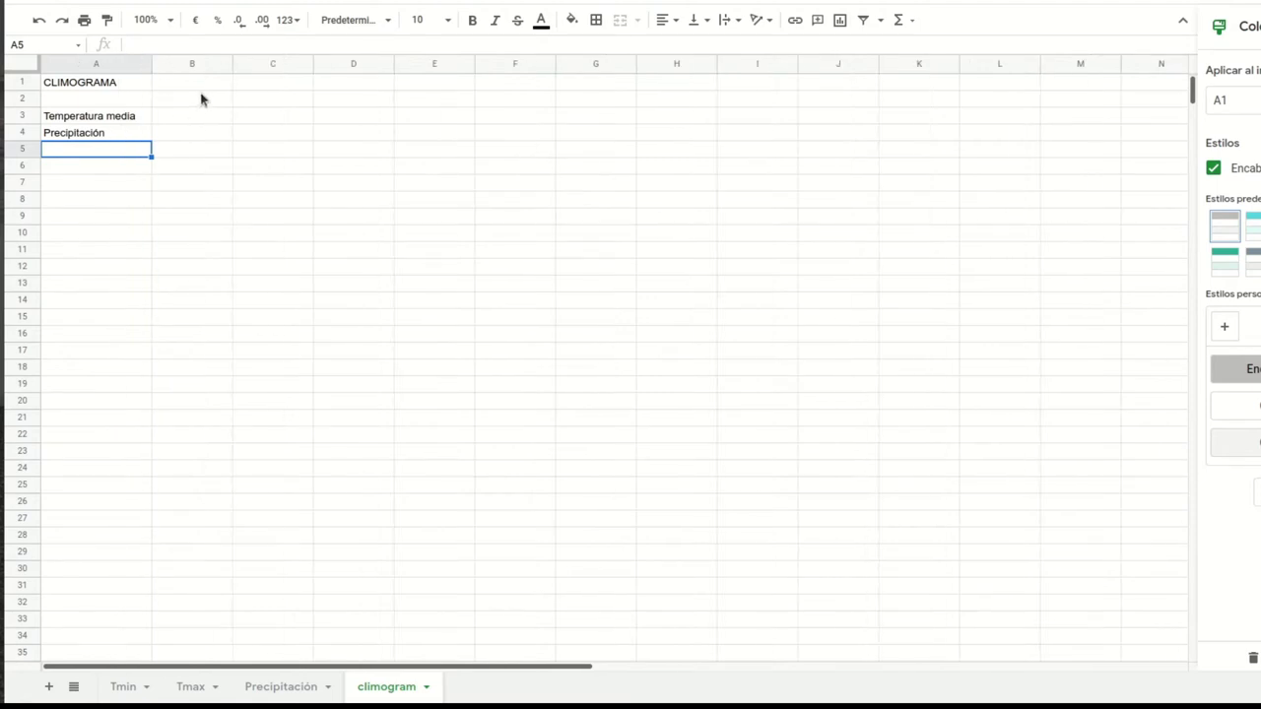
# Step: Enter enero in B2 and fill the month names across row 2 to diciembre in M2
pyautogui.click(200, 97)
pyautogui.write('enero')
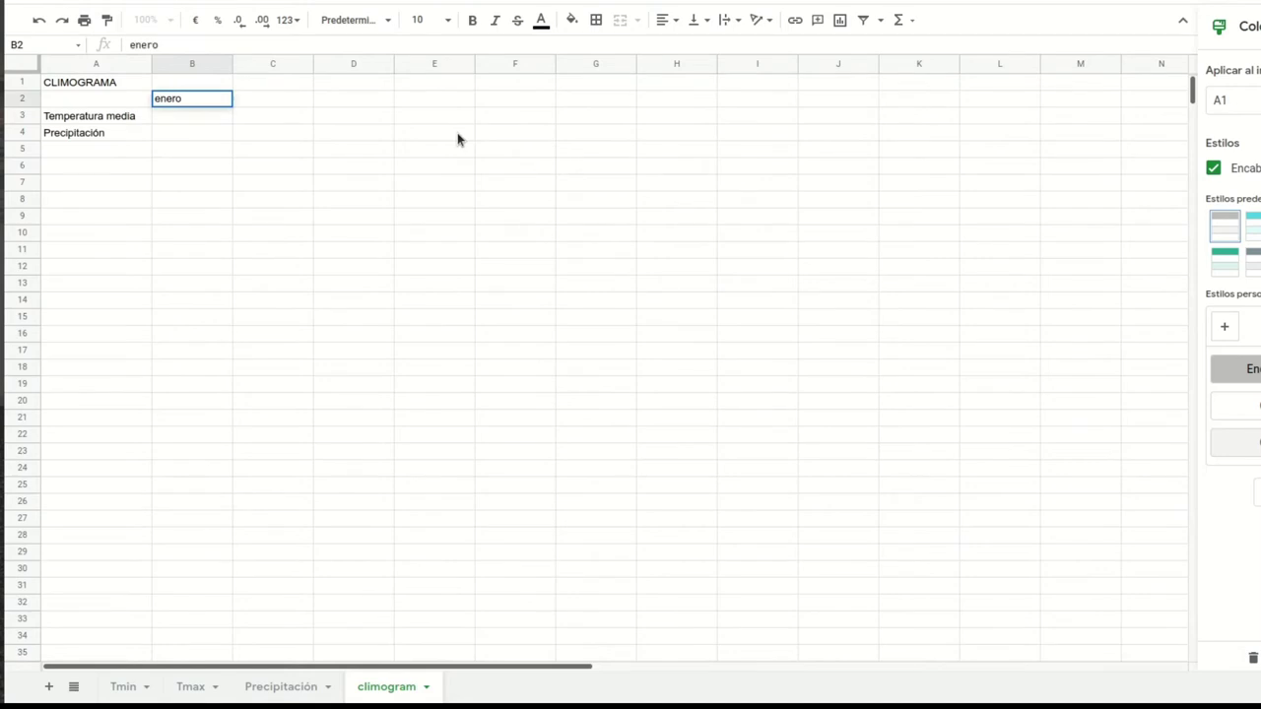
pyautogui.press('Return')
pyautogui.click(222, 103)
pyautogui.moveTo(234, 107); pyautogui.dragTo(1062, 141)
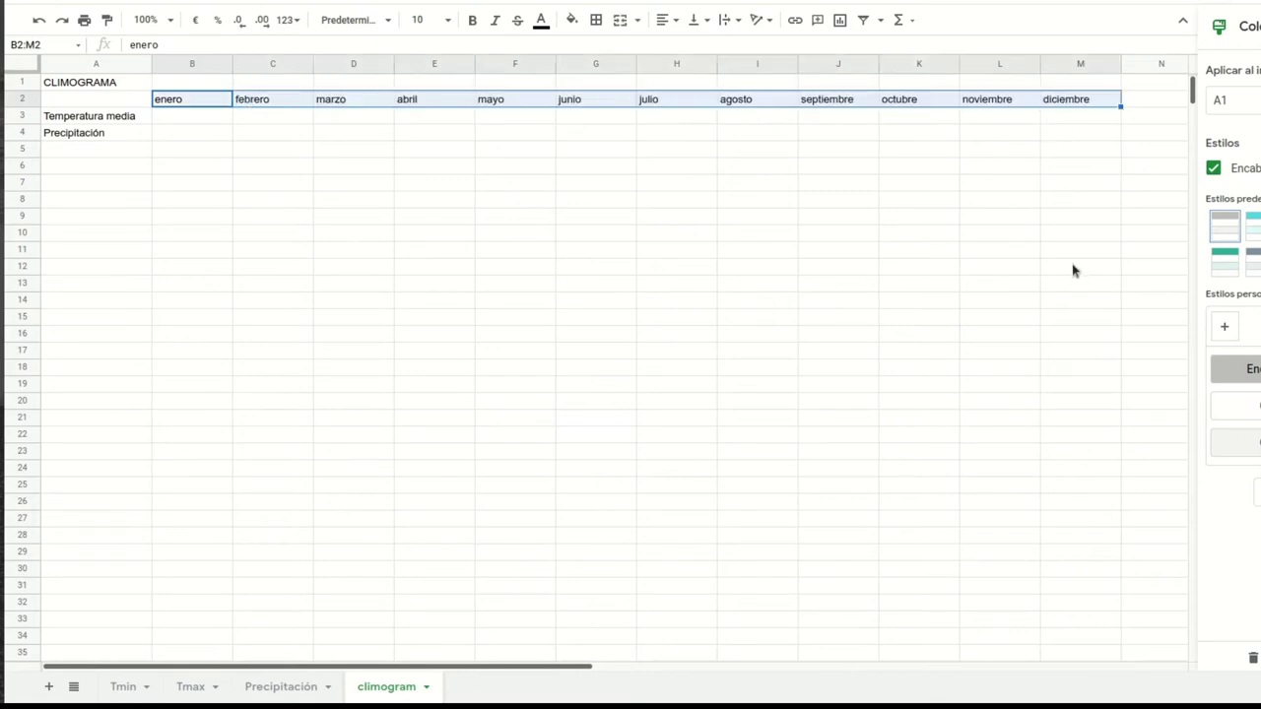
# Step: Enter =PROMEDIO(Tmin!B61;Tmax!B61) in cell B3 for the mean temperature and fill the formula across to M3
pyautogui.click(196, 119)
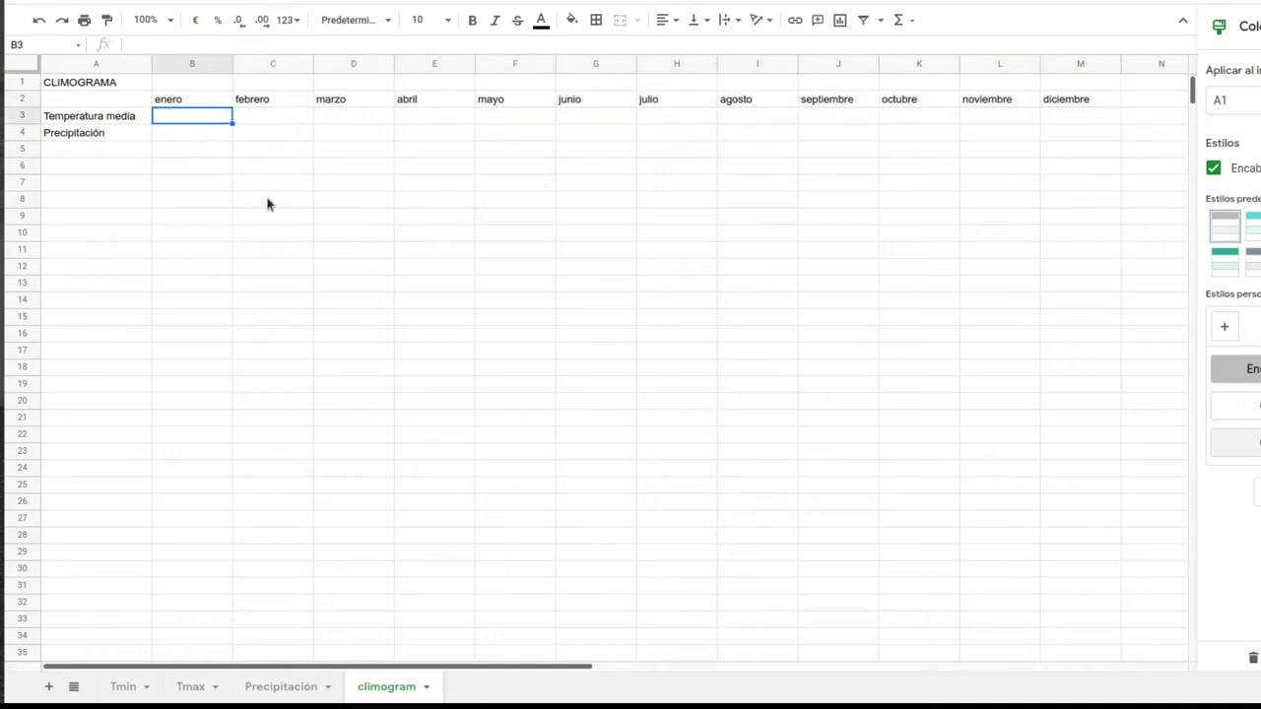
pyautogui.click(169, 43)
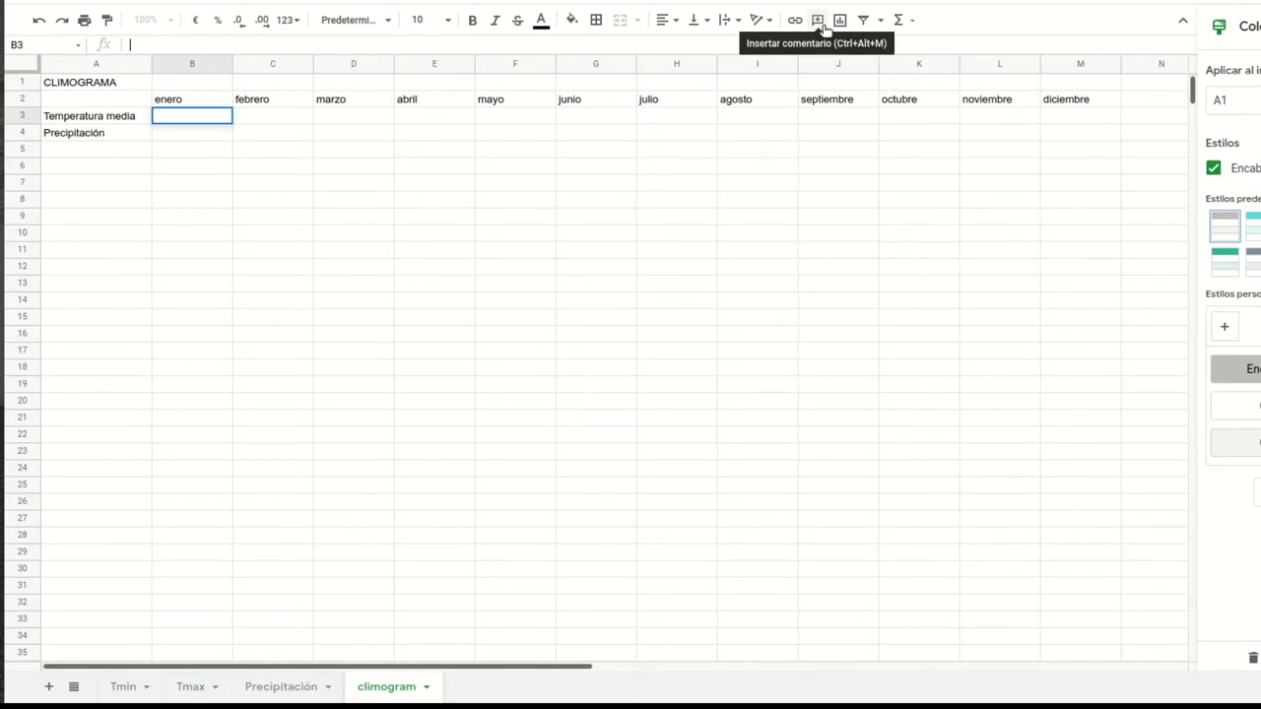
pyautogui.write('=promedio')
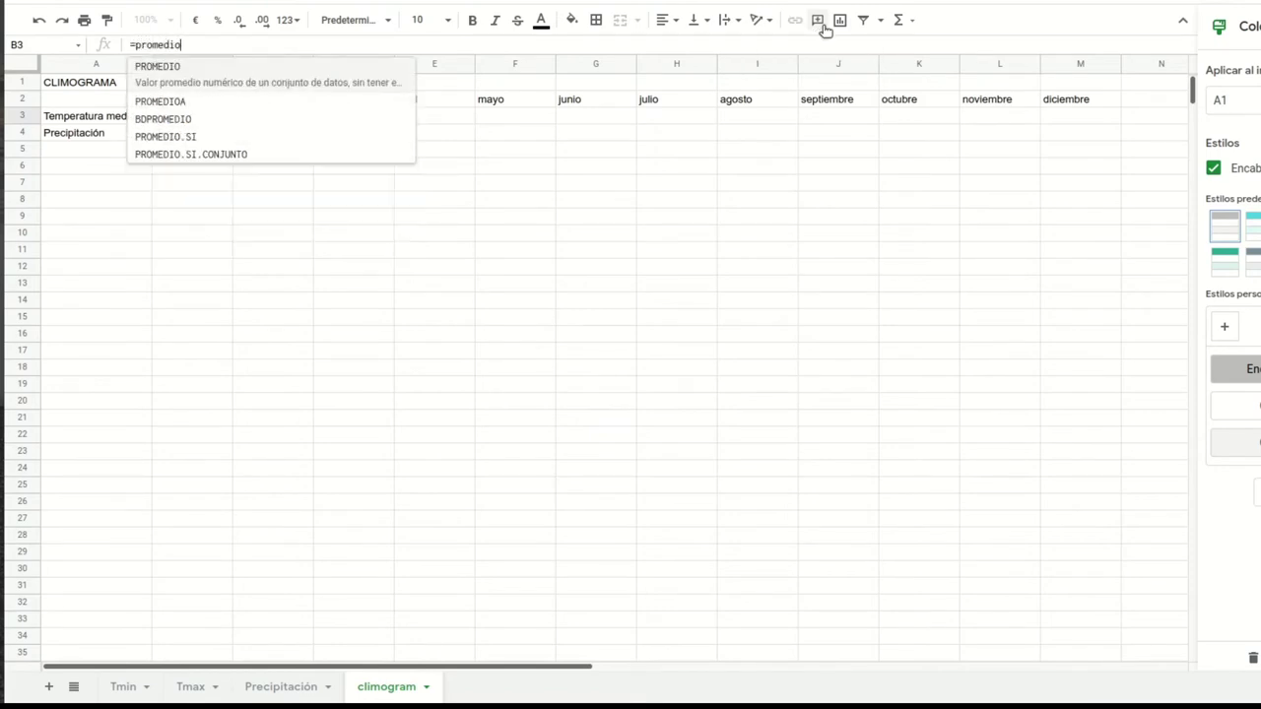
pyautogui.write('(')
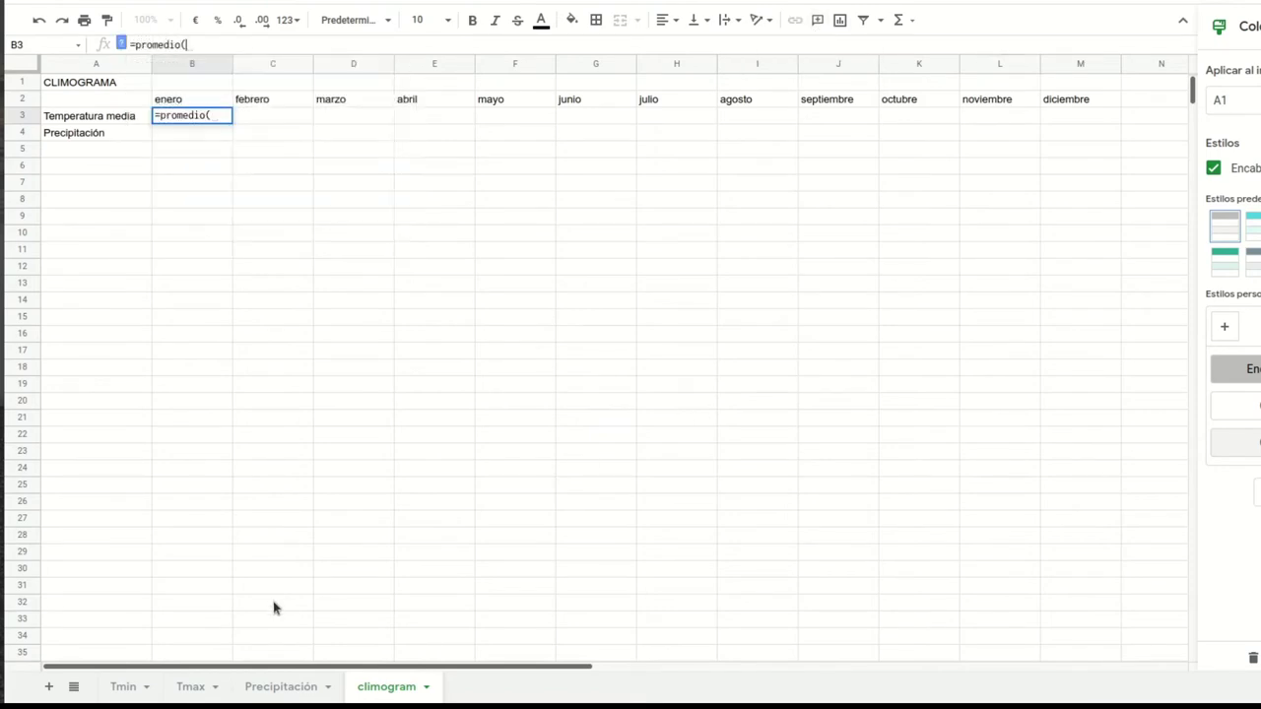
pyautogui.click(121, 687)
pyautogui.scroll(-15, 208, 358)
pyautogui.scroll(4, 192, 285)
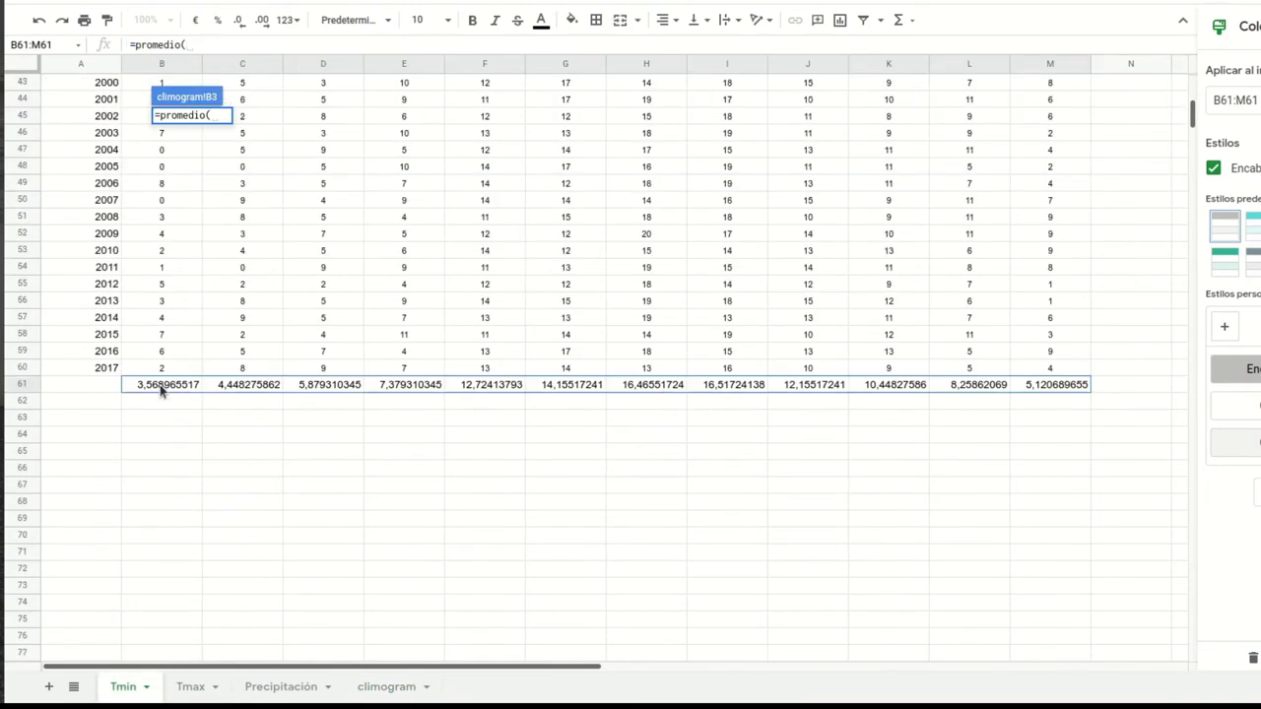
pyautogui.click(161, 385)
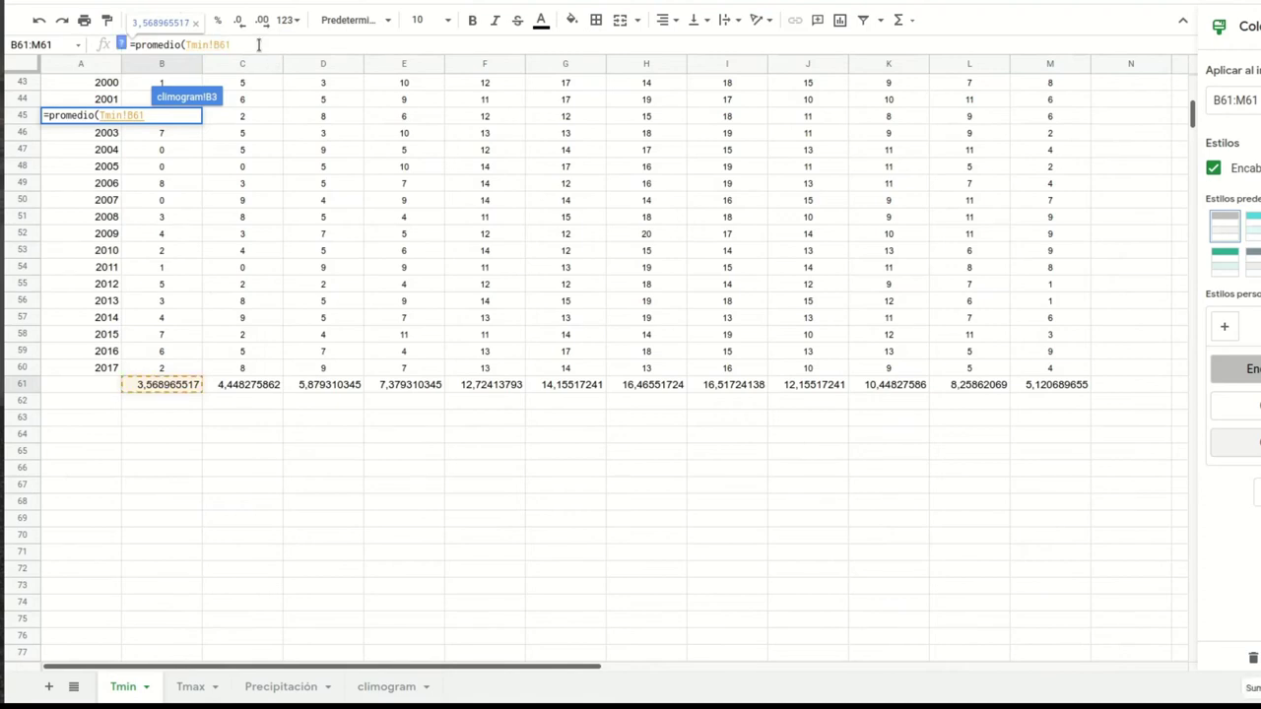
pyautogui.write(';')
pyautogui.click(155, 486)
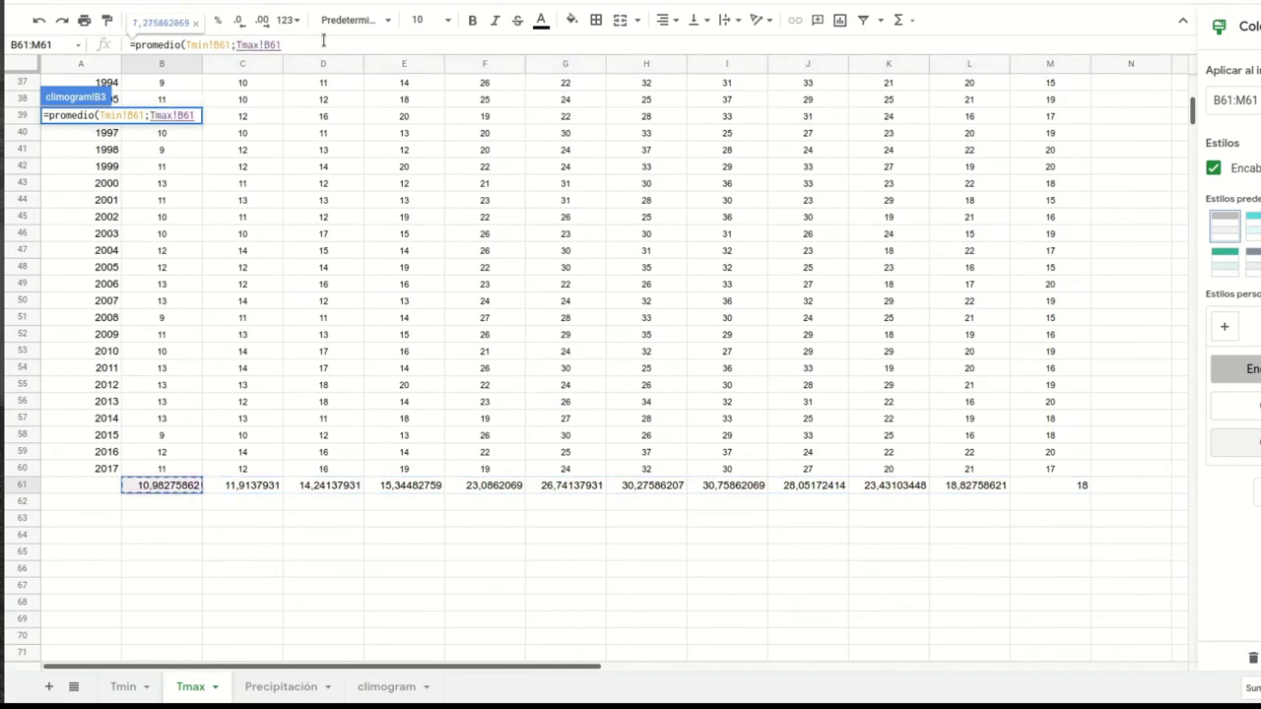
pyautogui.write(')')
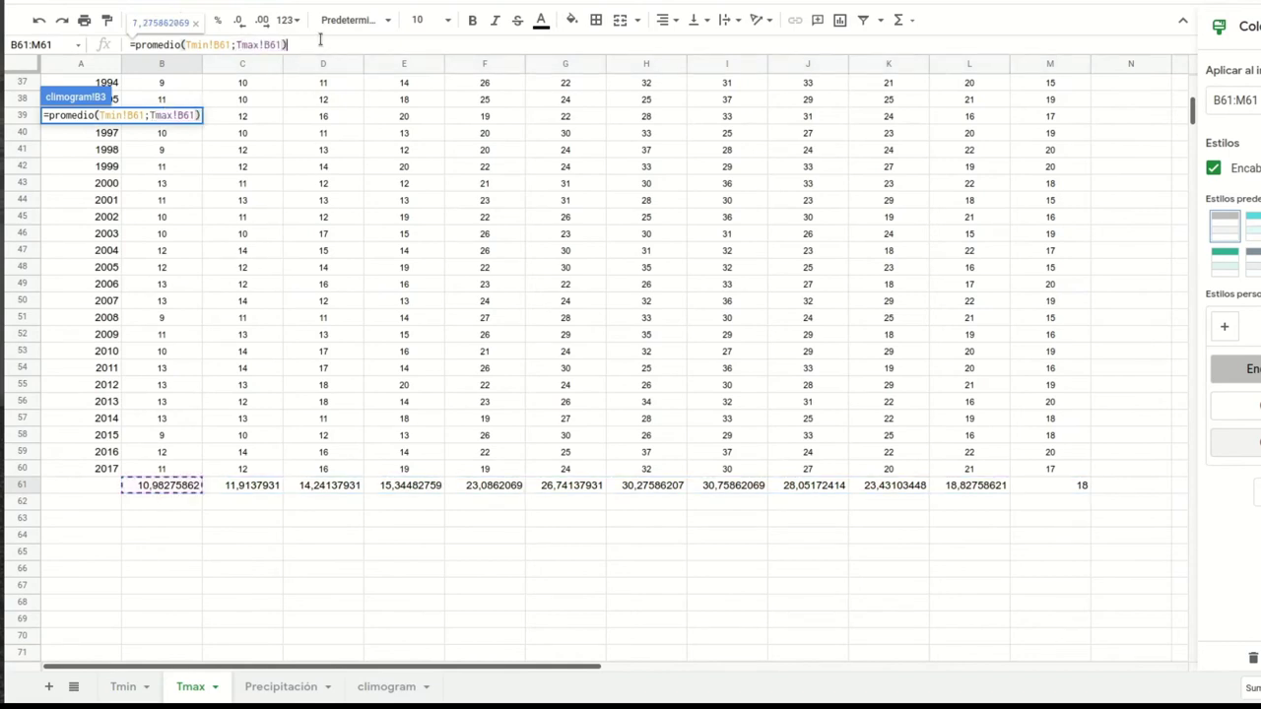
pyautogui.press('Return')
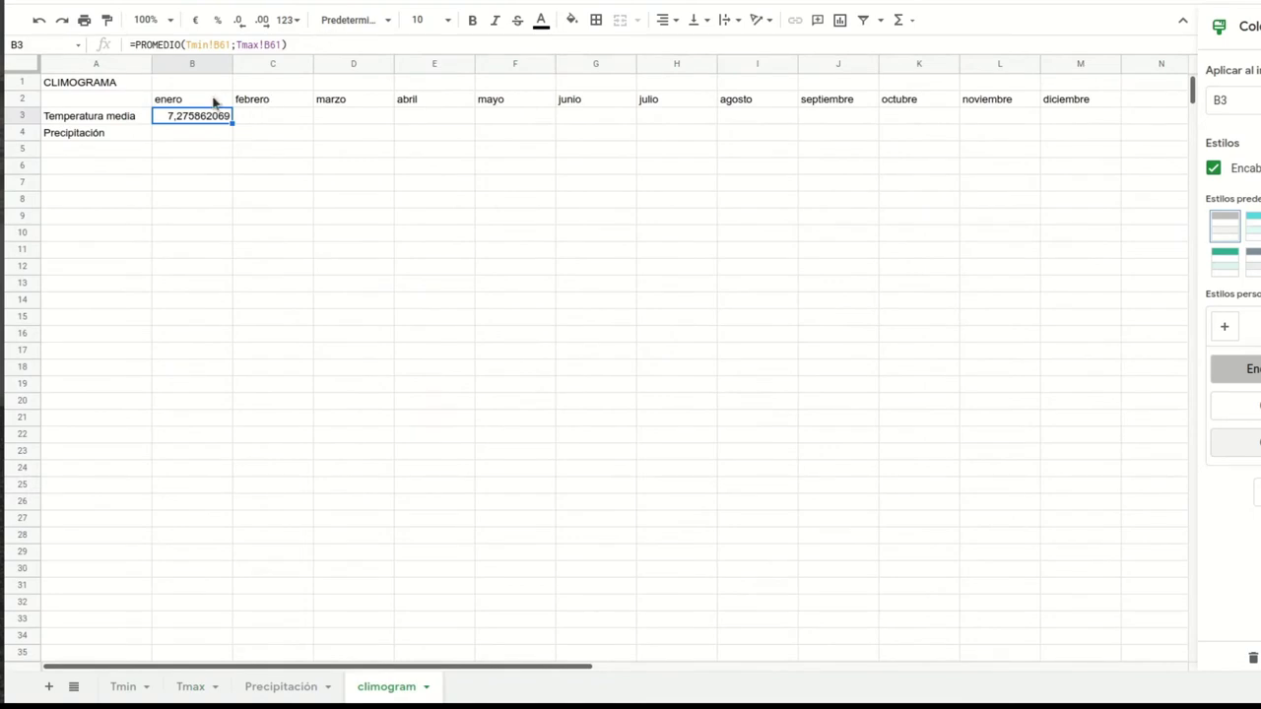
pyautogui.moveTo(230, 120); pyautogui.dragTo(1103, 122)
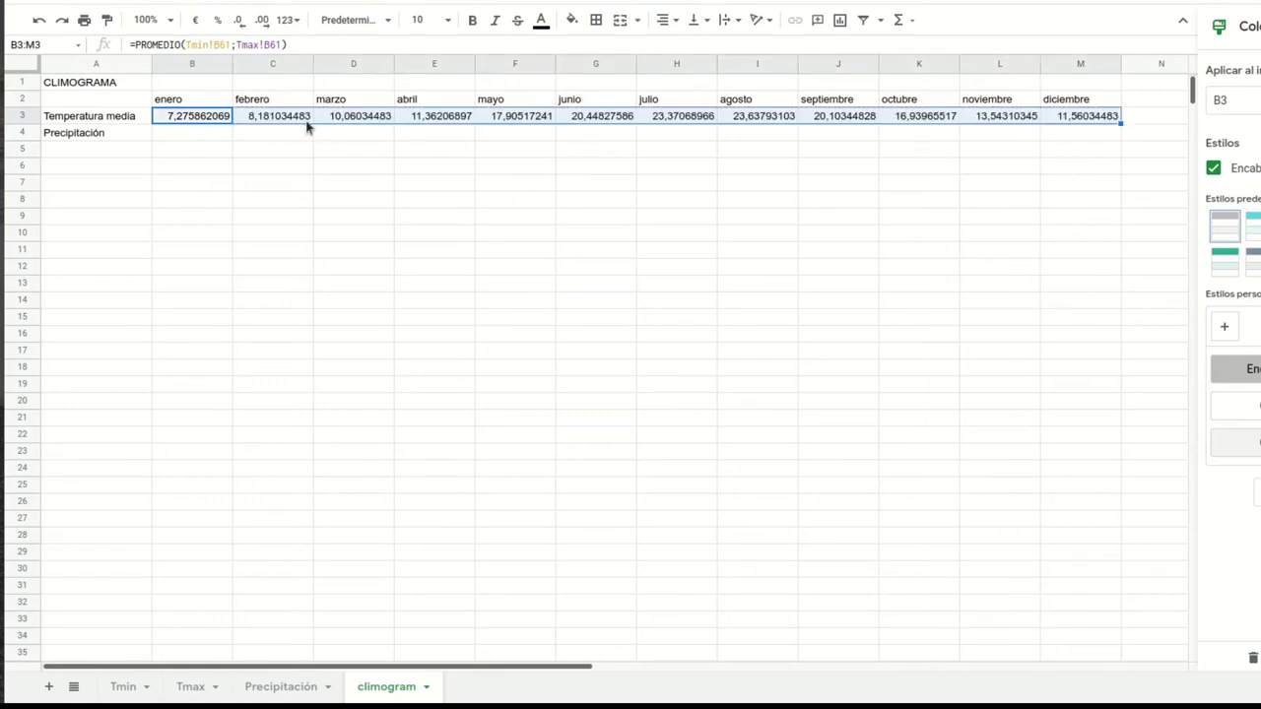
# Step: Link cell B4 to cell B61 of the Precipitación sheet and fill the reference across the remaining months to M4
pyautogui.click(190, 136)
pyautogui.write('=')
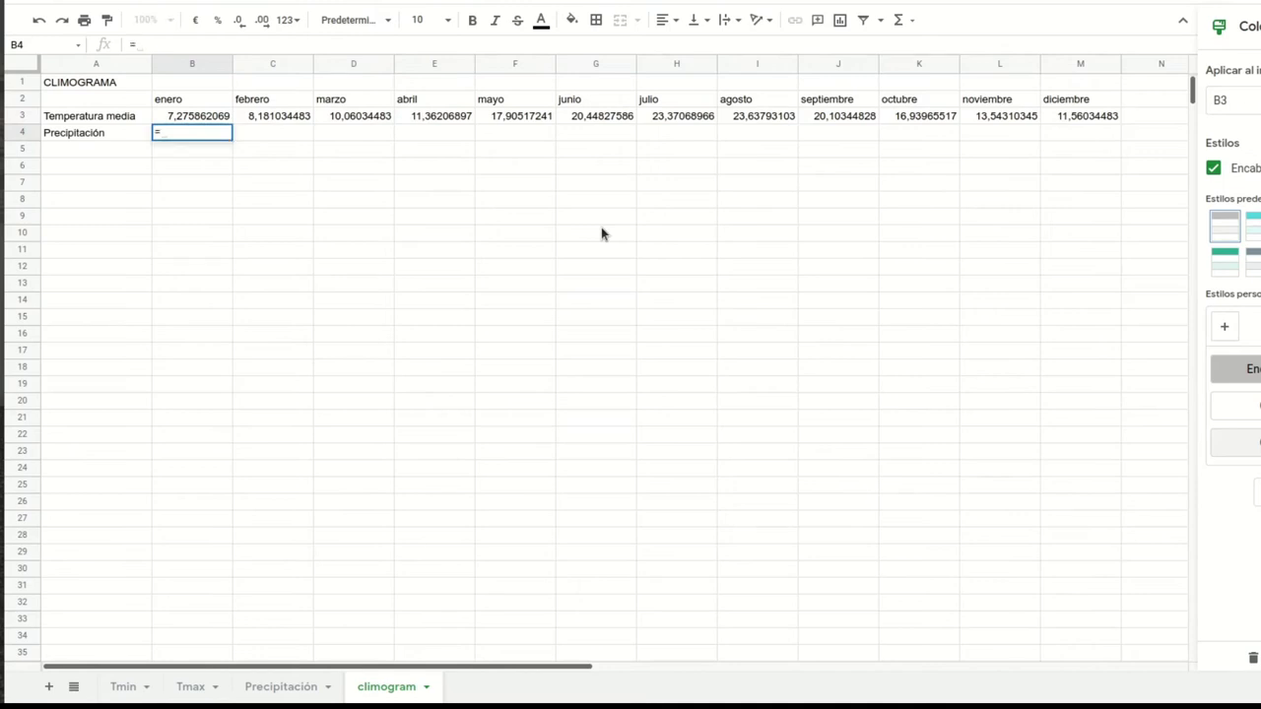
pyautogui.click(282, 687)
pyautogui.scroll(-10, 186, 361)
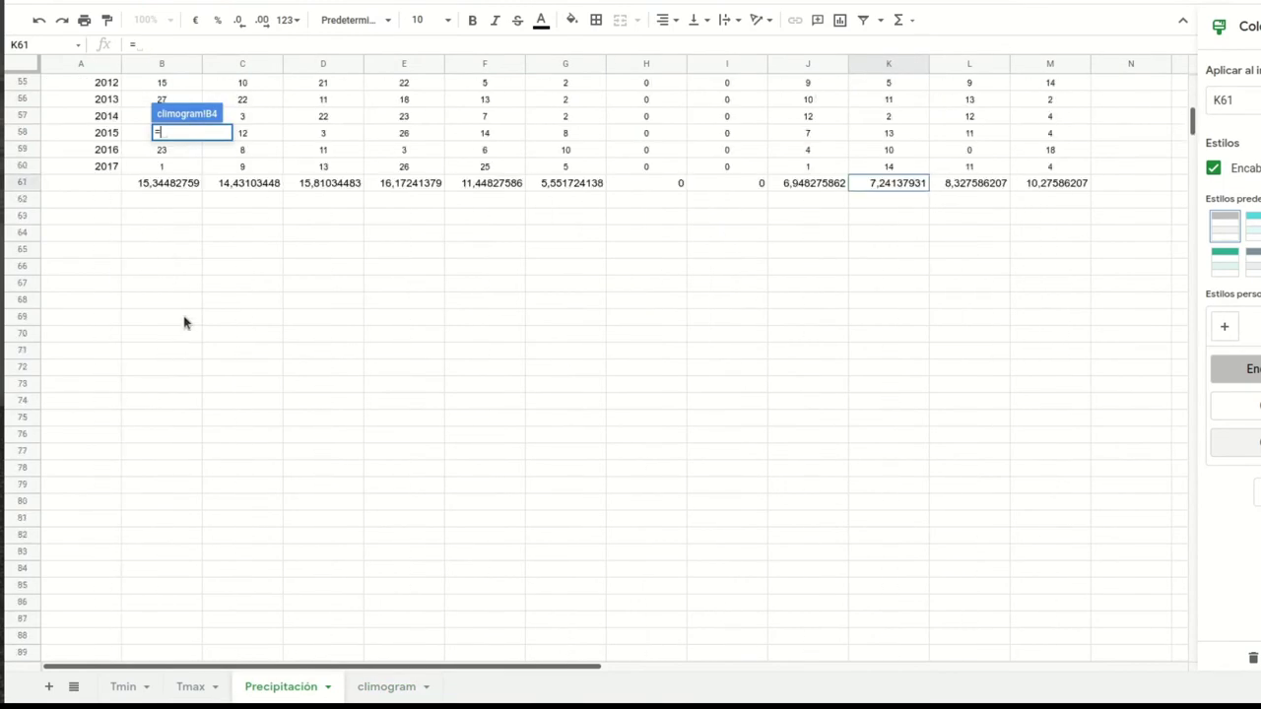
pyautogui.scroll(2, 182, 316)
pyautogui.click(174, 285)
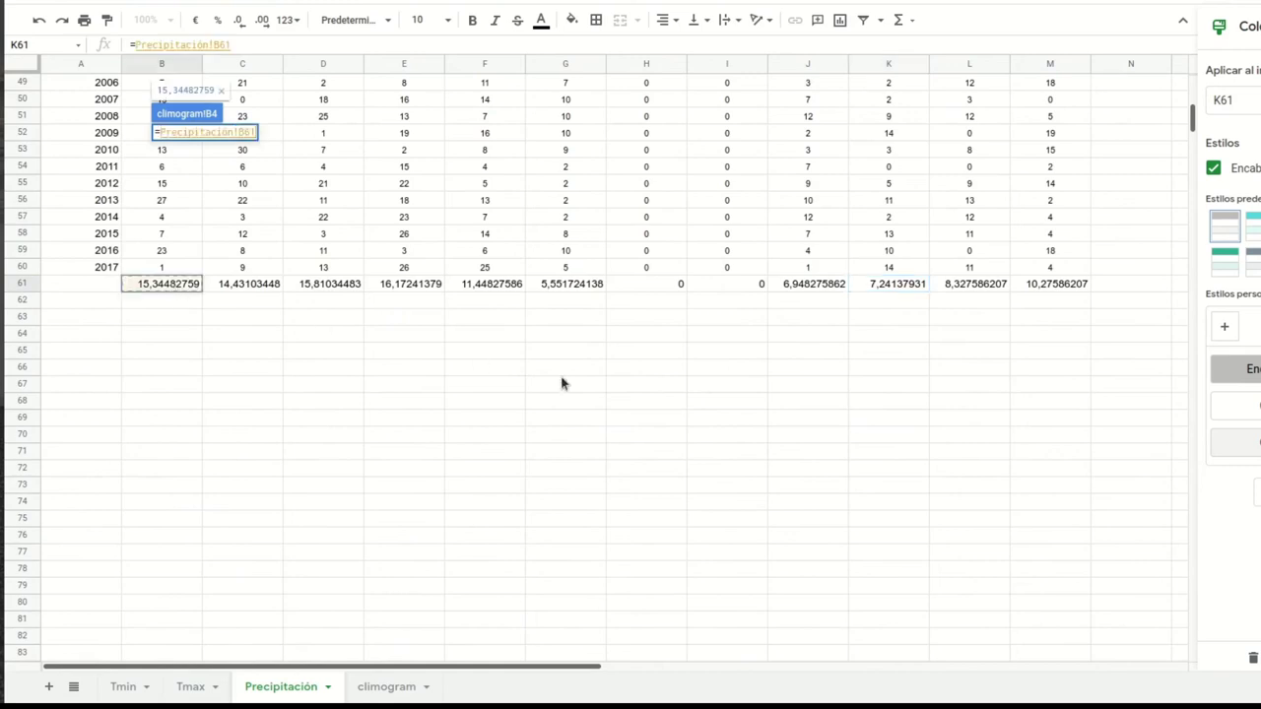
pyautogui.press('Return')
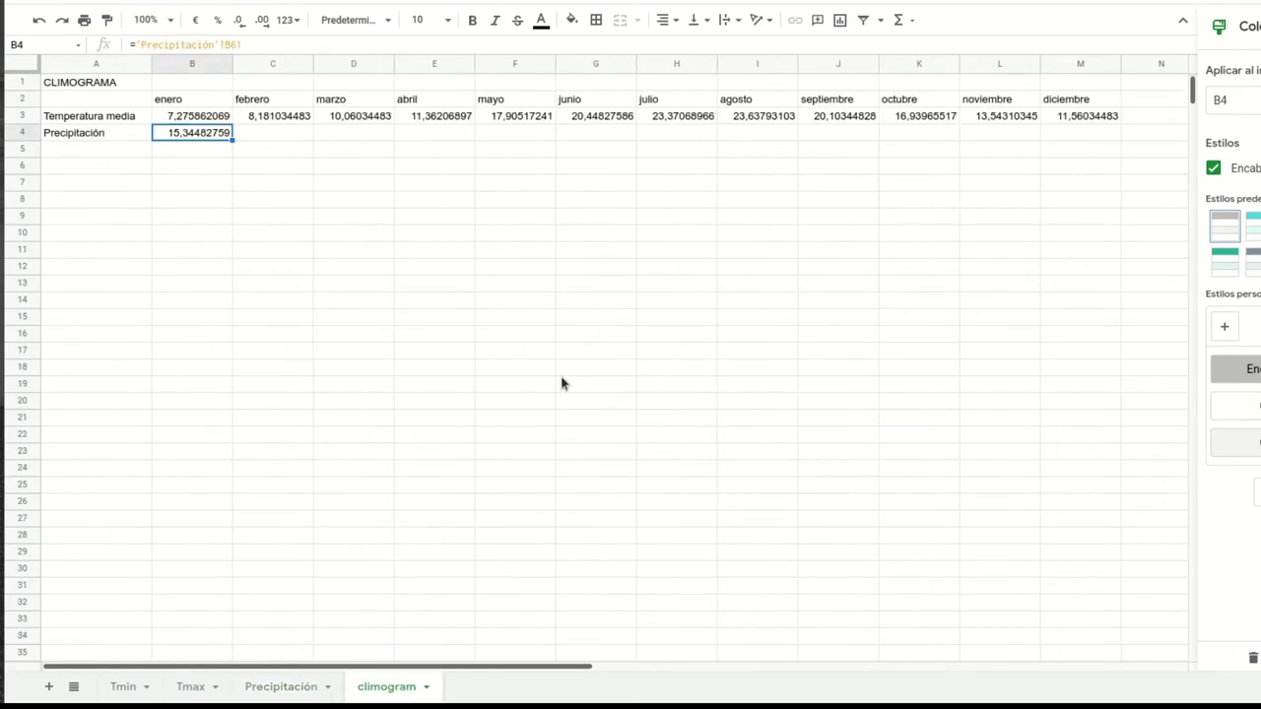
pyautogui.moveTo(234, 137); pyautogui.dragTo(1106, 146)
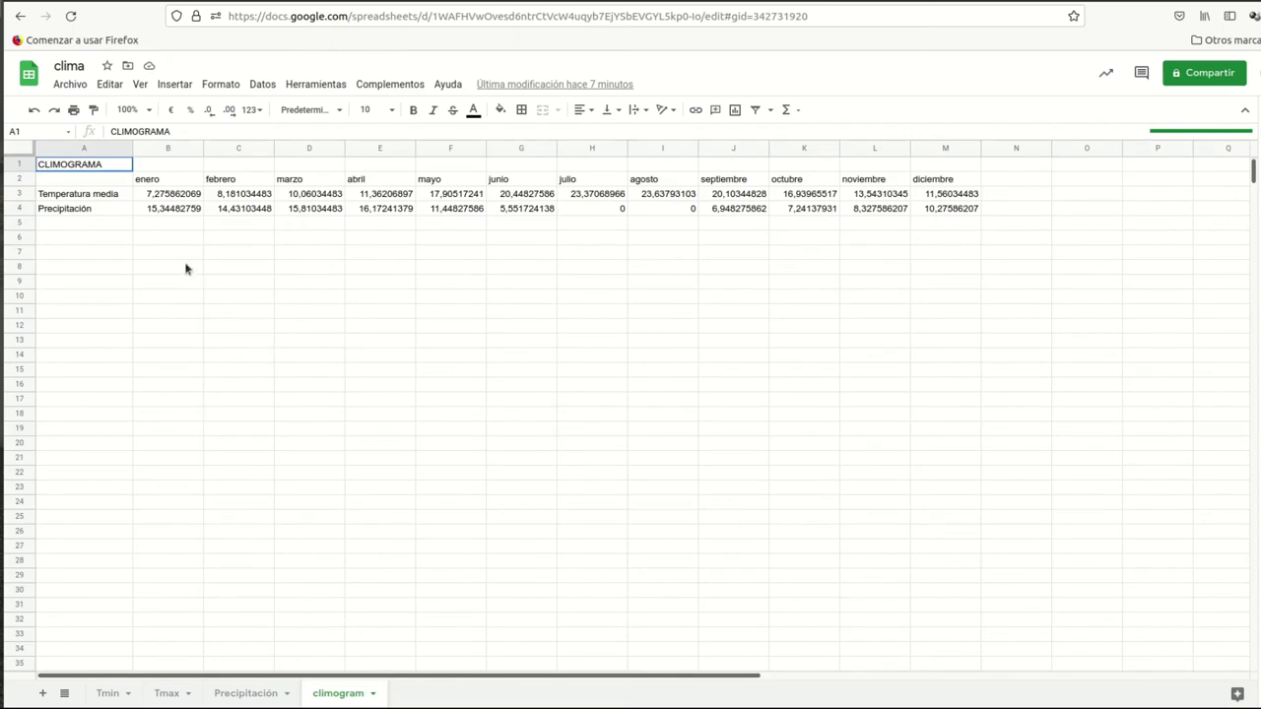
# Step: Insert a chart from the range A2:M4 and set its type to Gráfico combinado
pyautogui.moveTo(89, 182); pyautogui.dragTo(947, 219)
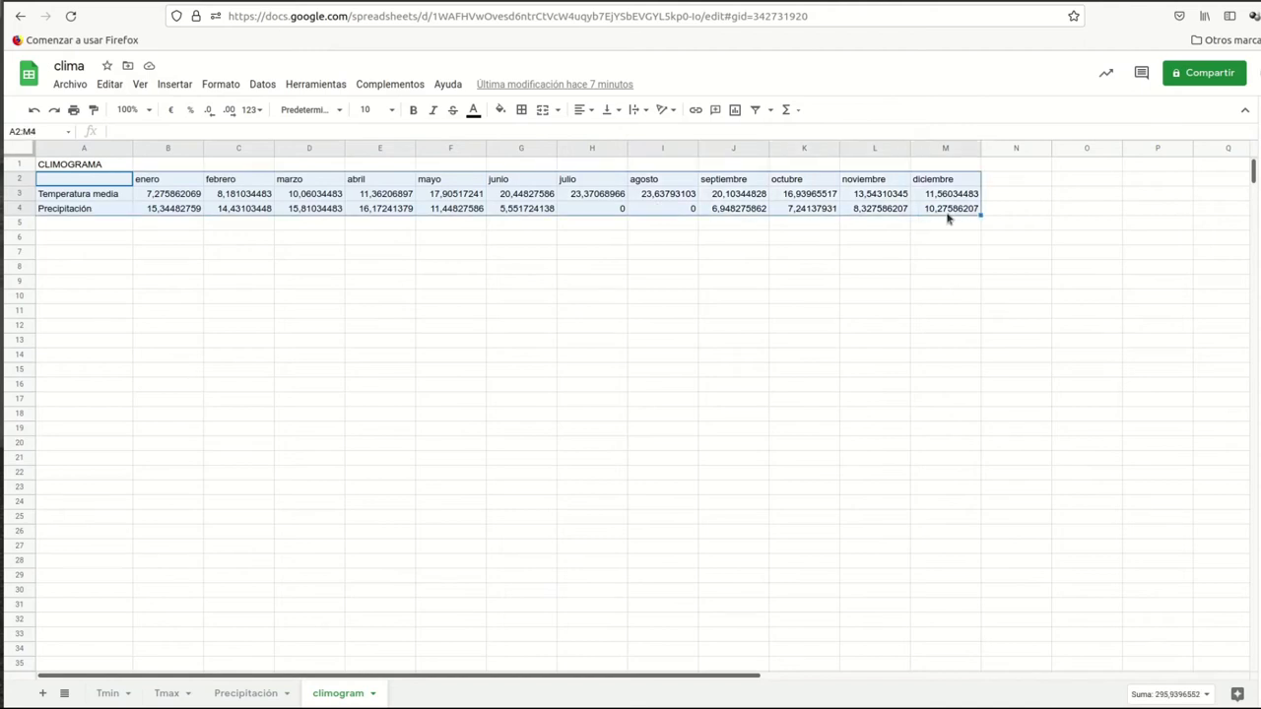
pyautogui.click(174, 85)
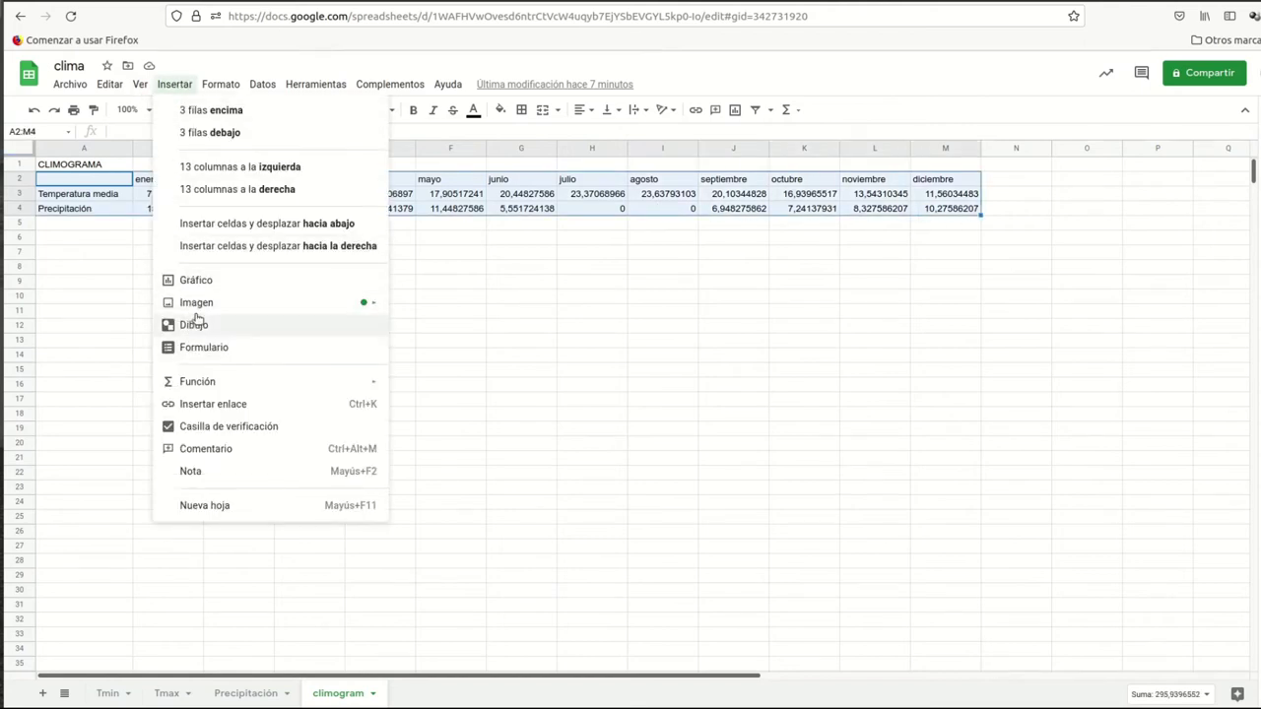
pyautogui.click(196, 281)
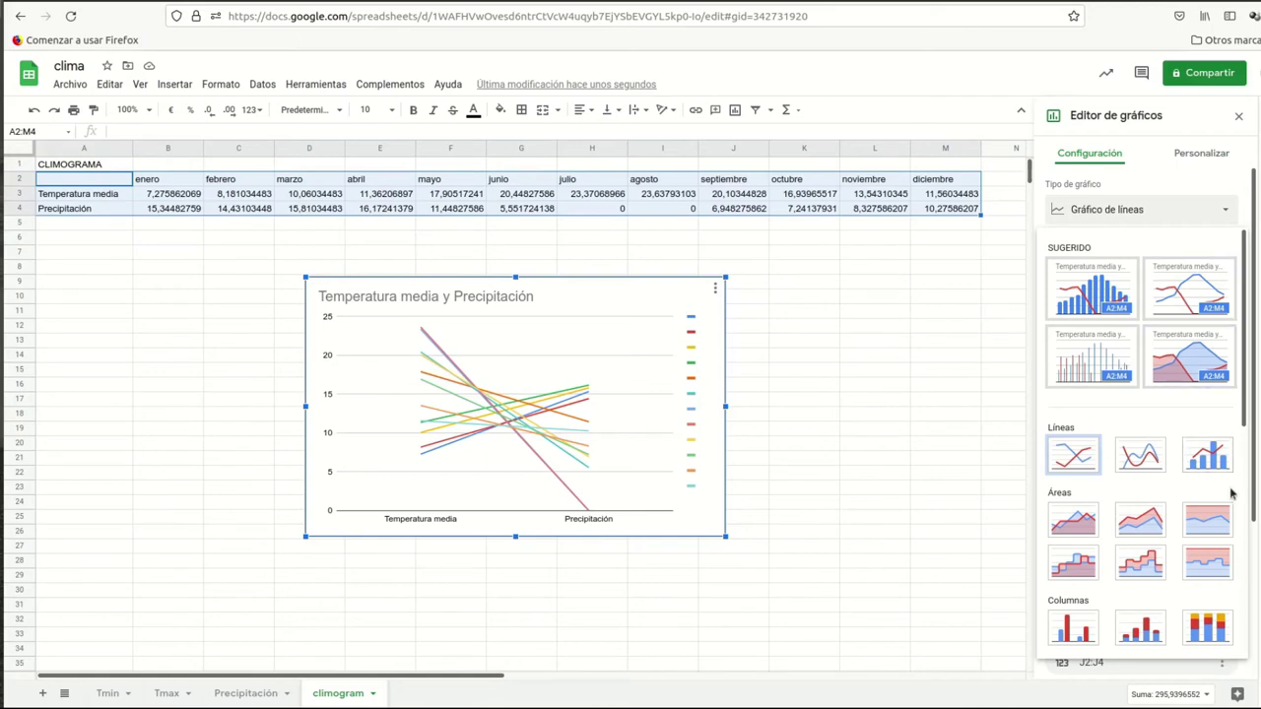
pyautogui.click(1210, 458)
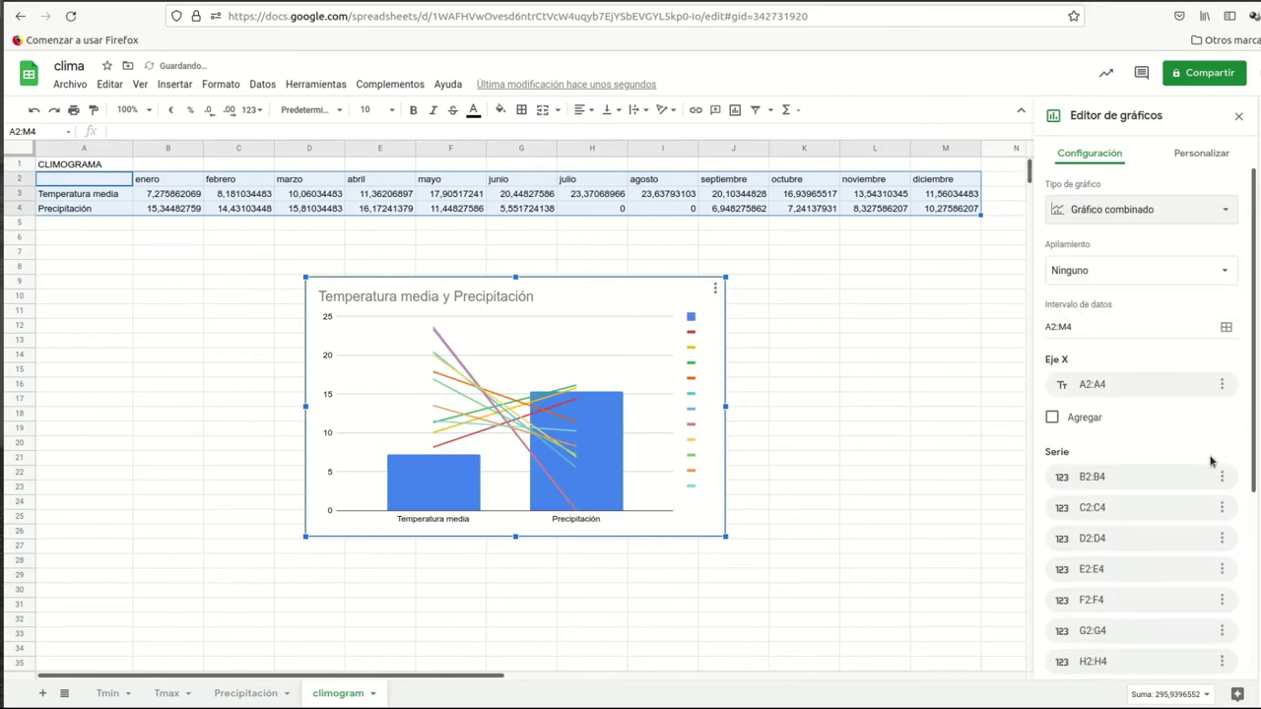
# Step: Switch the chart's rows and columns, using column A as headers and row 2 as labels
pyautogui.scroll(-5, 1177, 384)
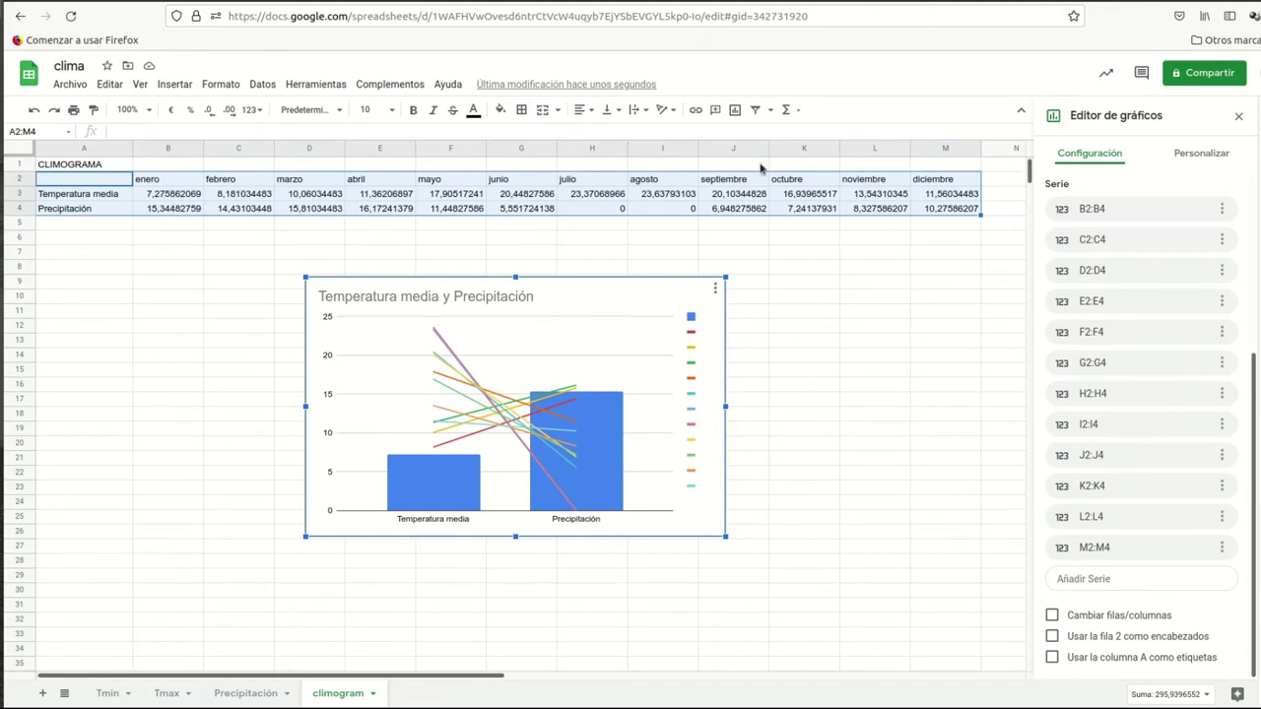
pyautogui.click(1052, 615)
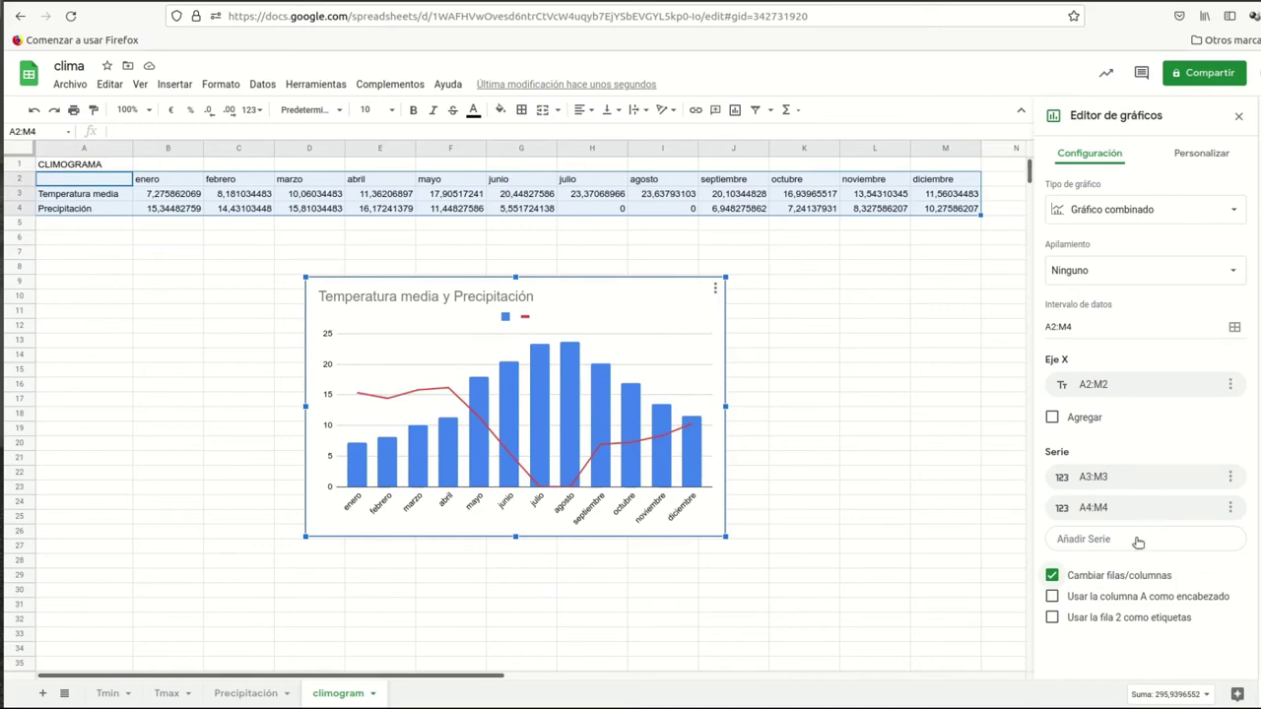
pyautogui.click(1052, 597)
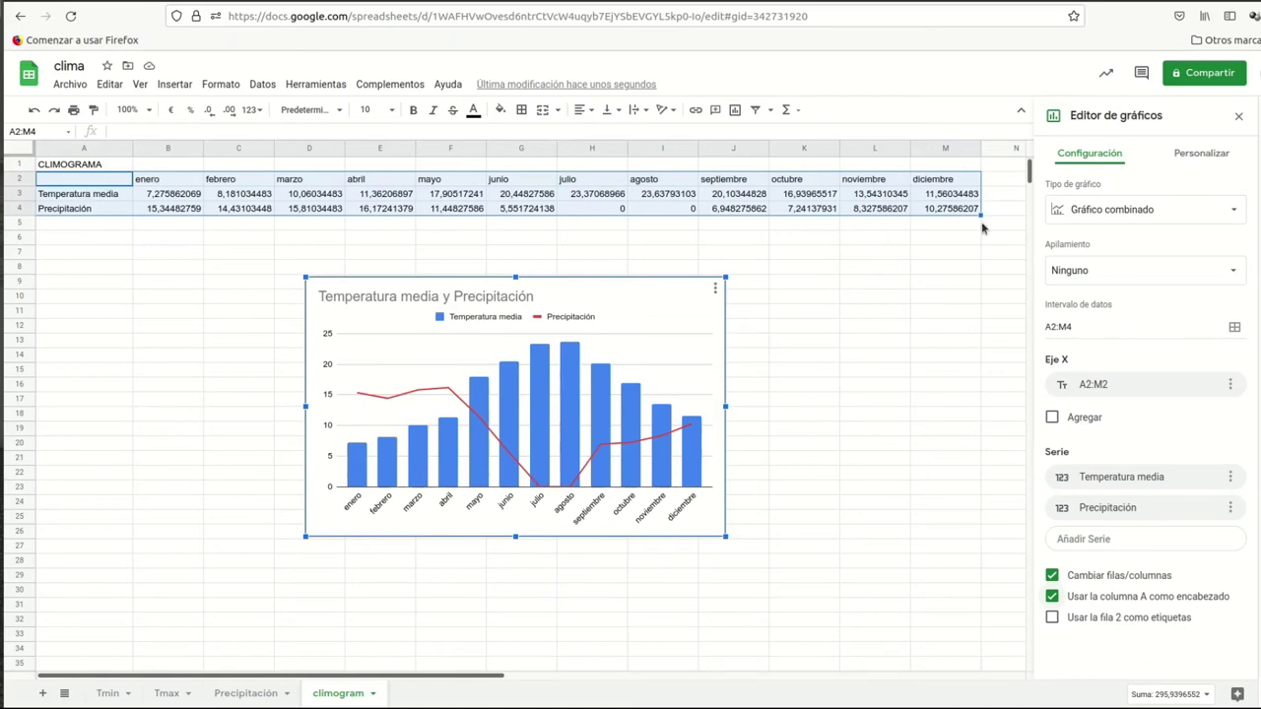
pyautogui.click(1052, 619)
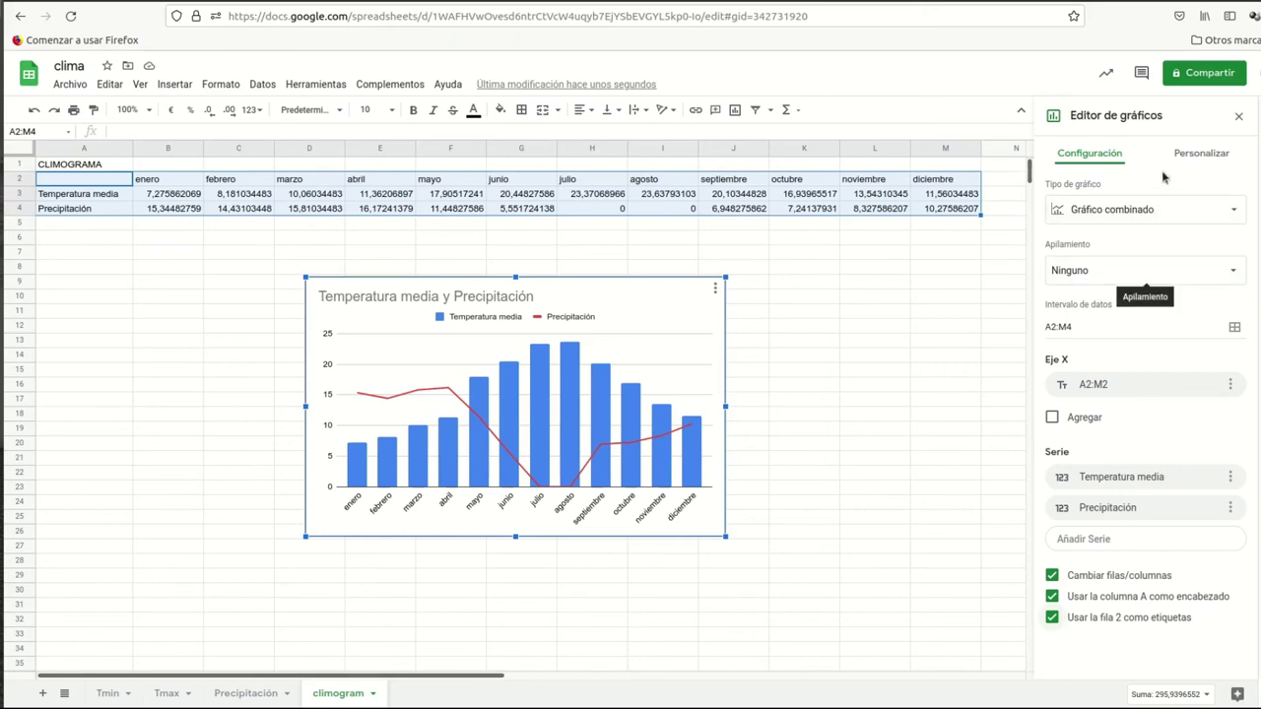
# Step: Format the Temperatura media series as a red line
pyautogui.click(1201, 155)
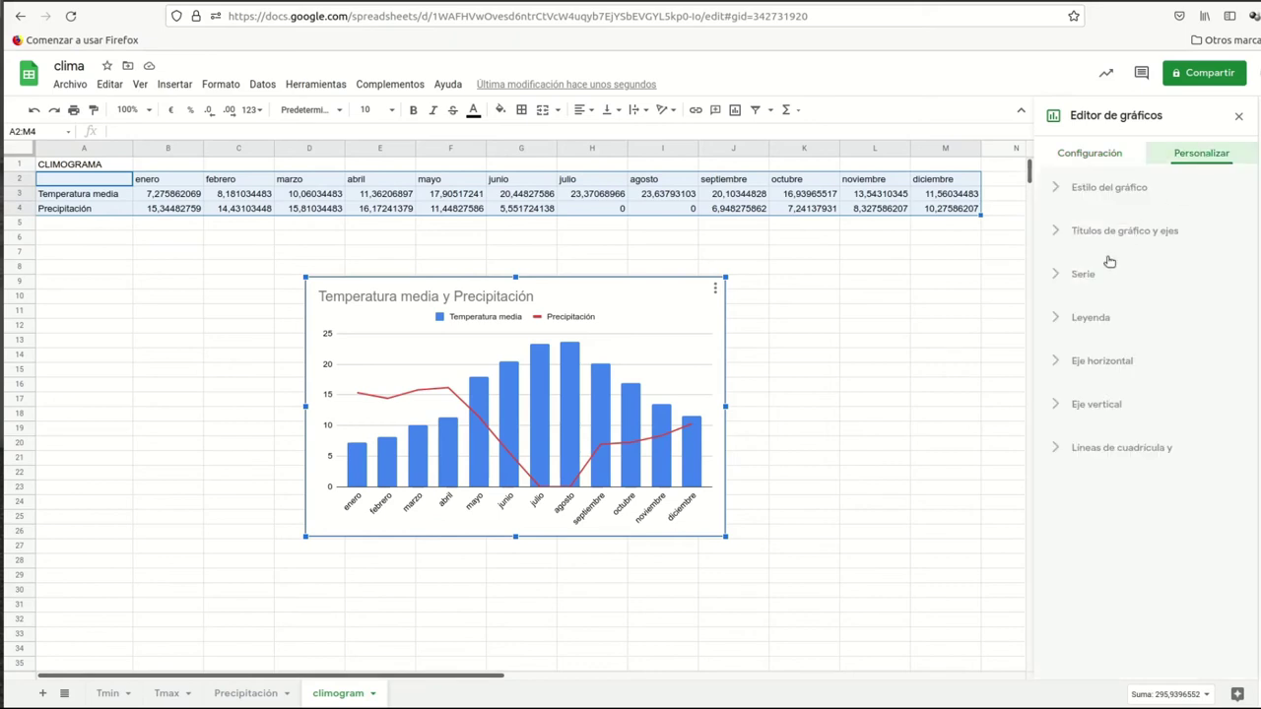
pyautogui.click(1064, 274)
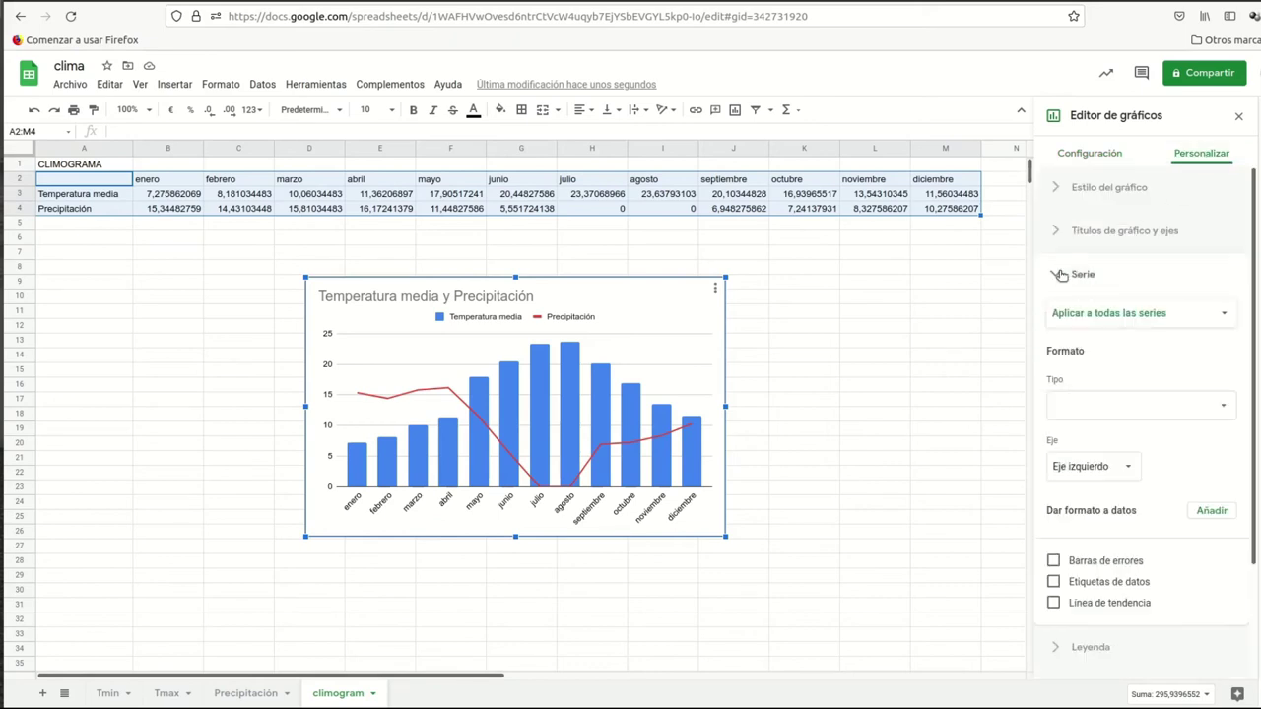
pyautogui.click(1219, 314)
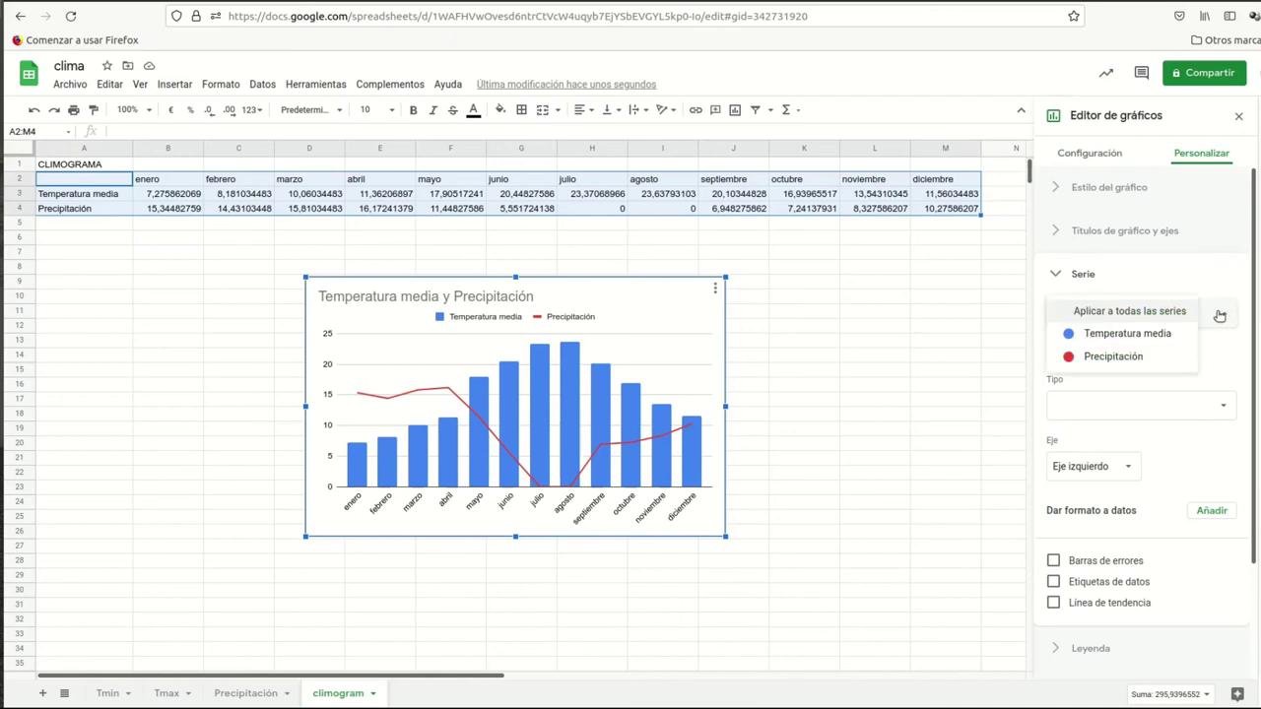
pyautogui.click(1152, 335)
pyautogui.scroll(-3, 1151, 338)
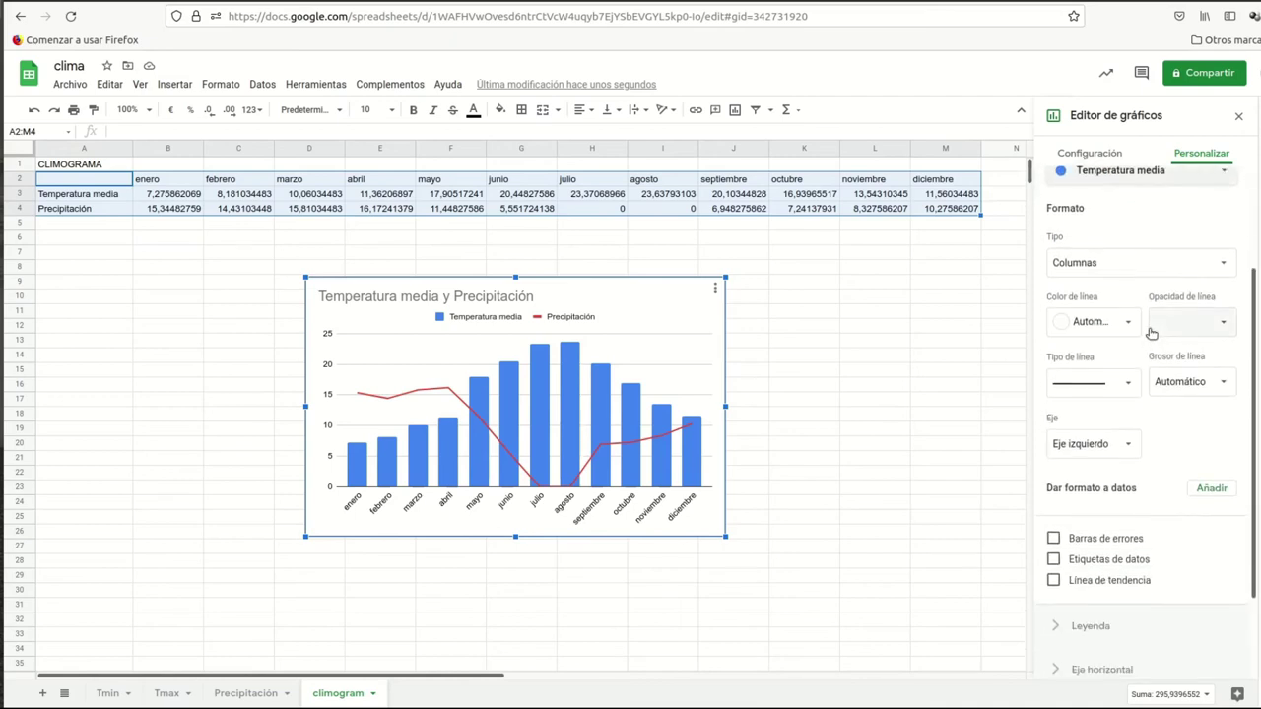
pyautogui.click(1220, 266)
pyautogui.click(1113, 284)
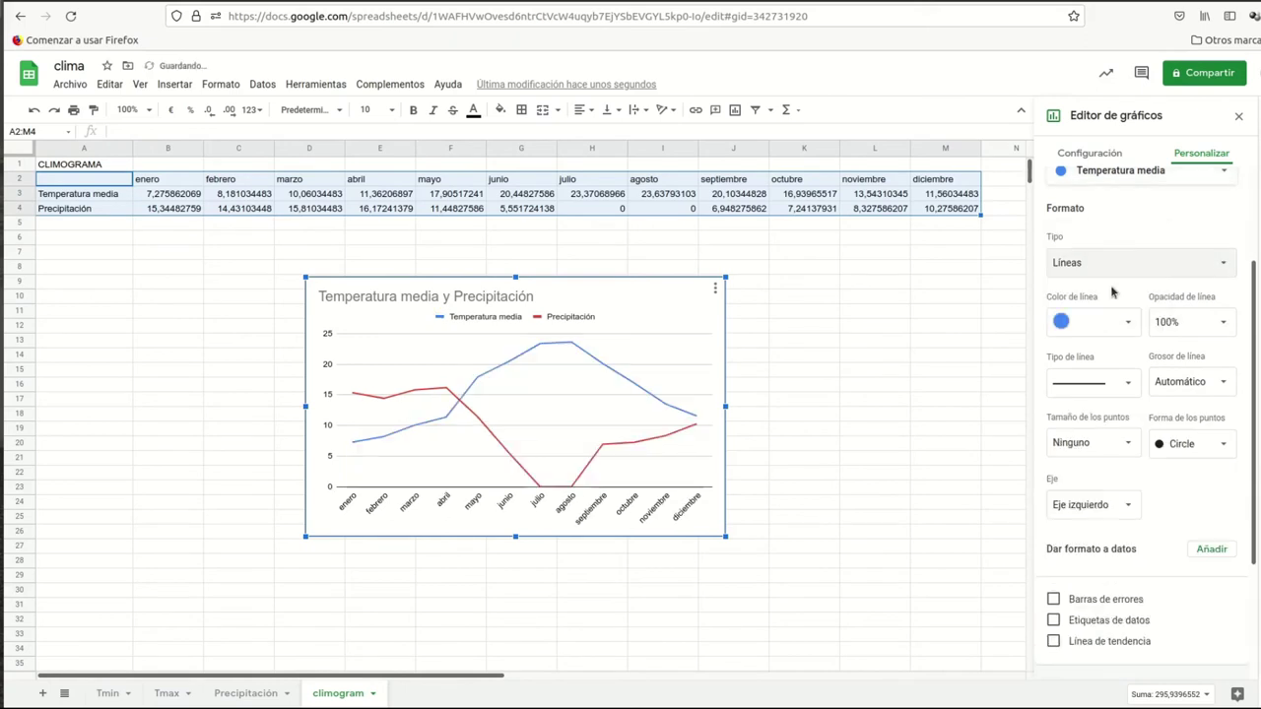
pyautogui.click(1125, 329)
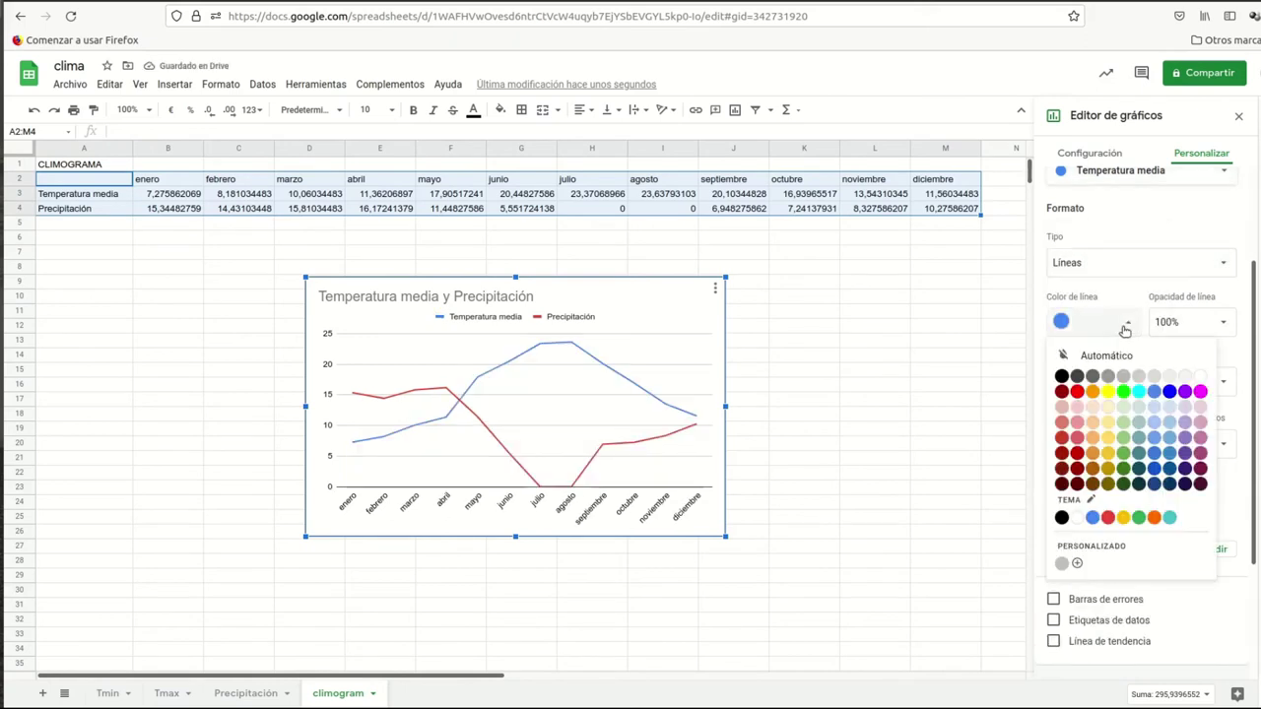
pyautogui.click(1077, 391)
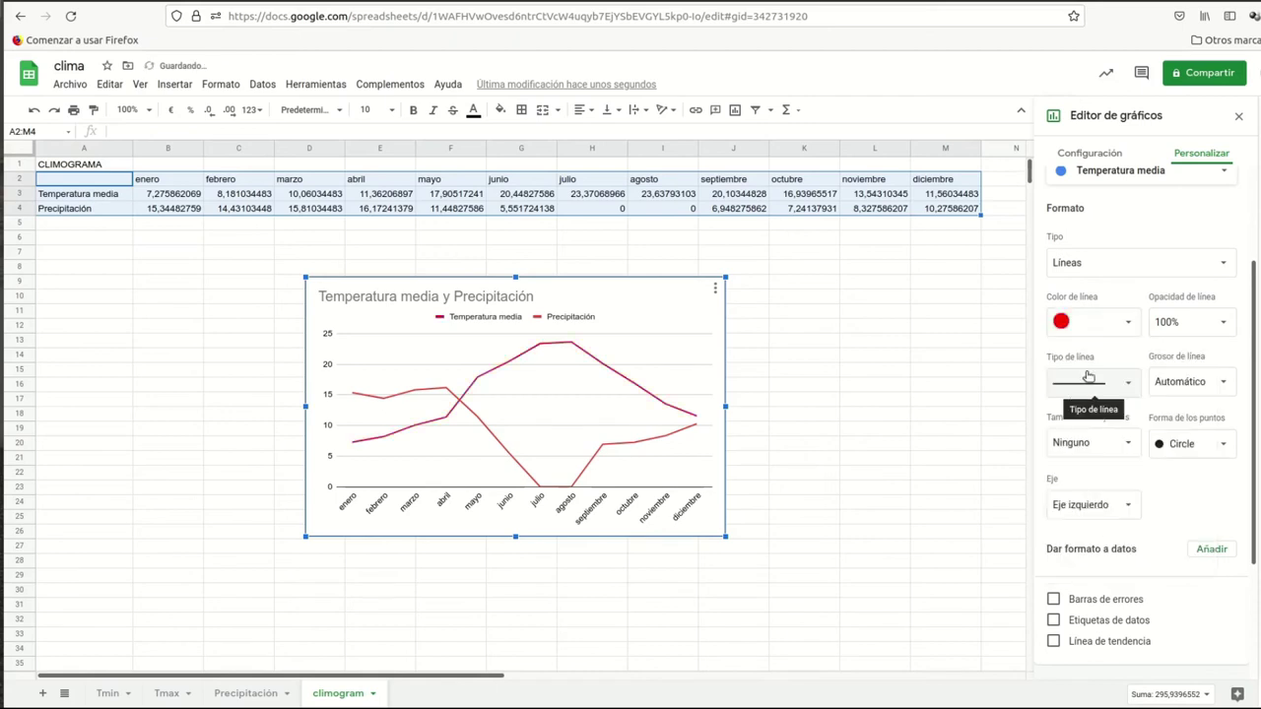
pyautogui.scroll(-3, 1120, 333)
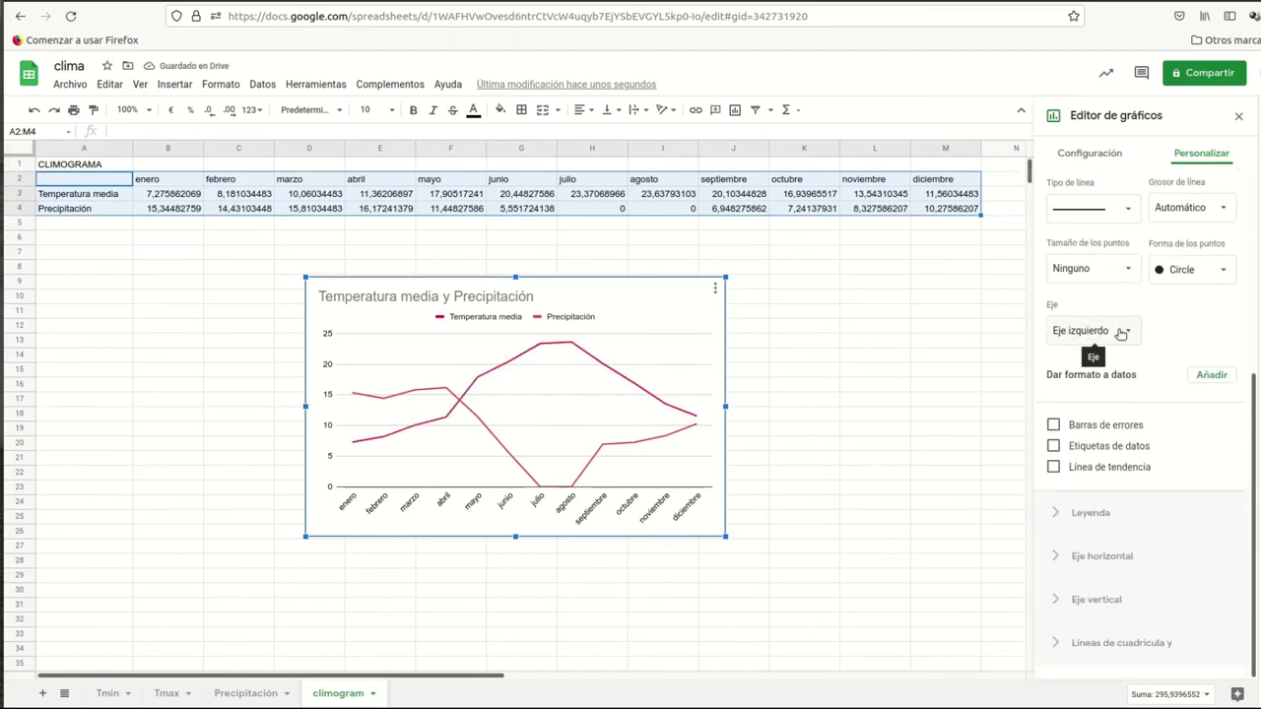
# Step: Format the Precipitación series as columns with a blue fill
pyautogui.scroll(5, 1120, 333)
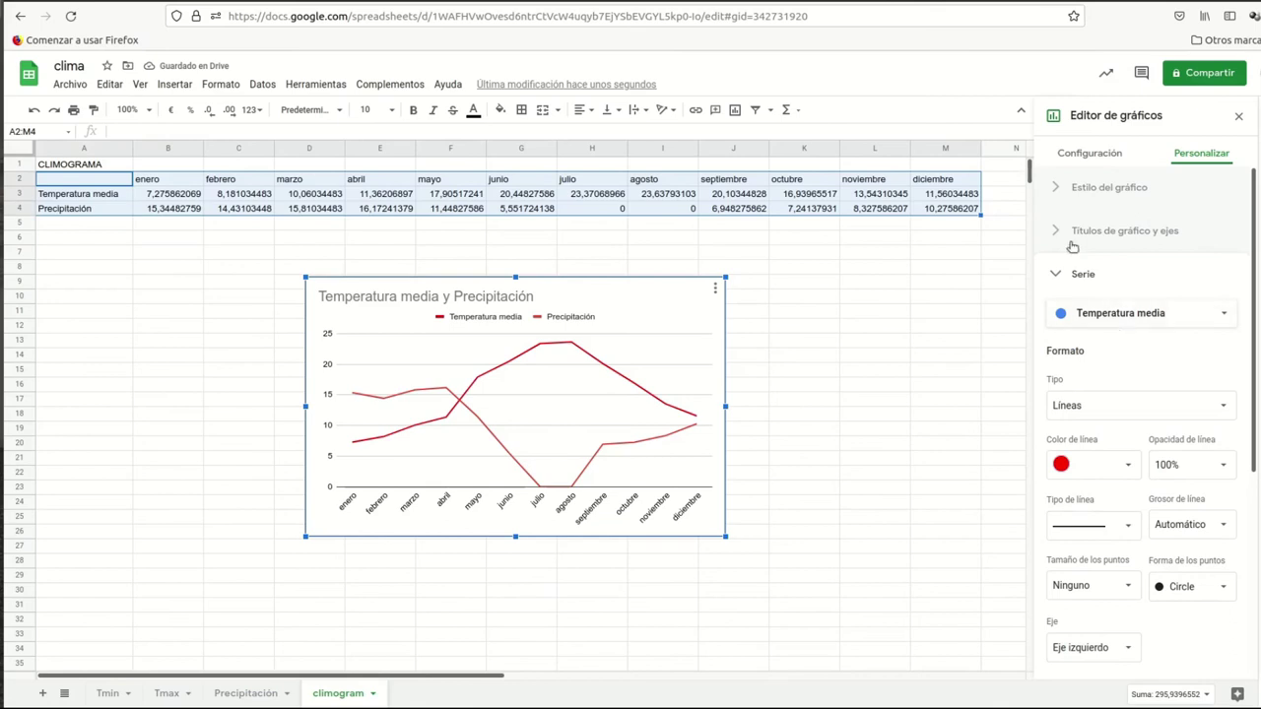
pyautogui.click(1219, 313)
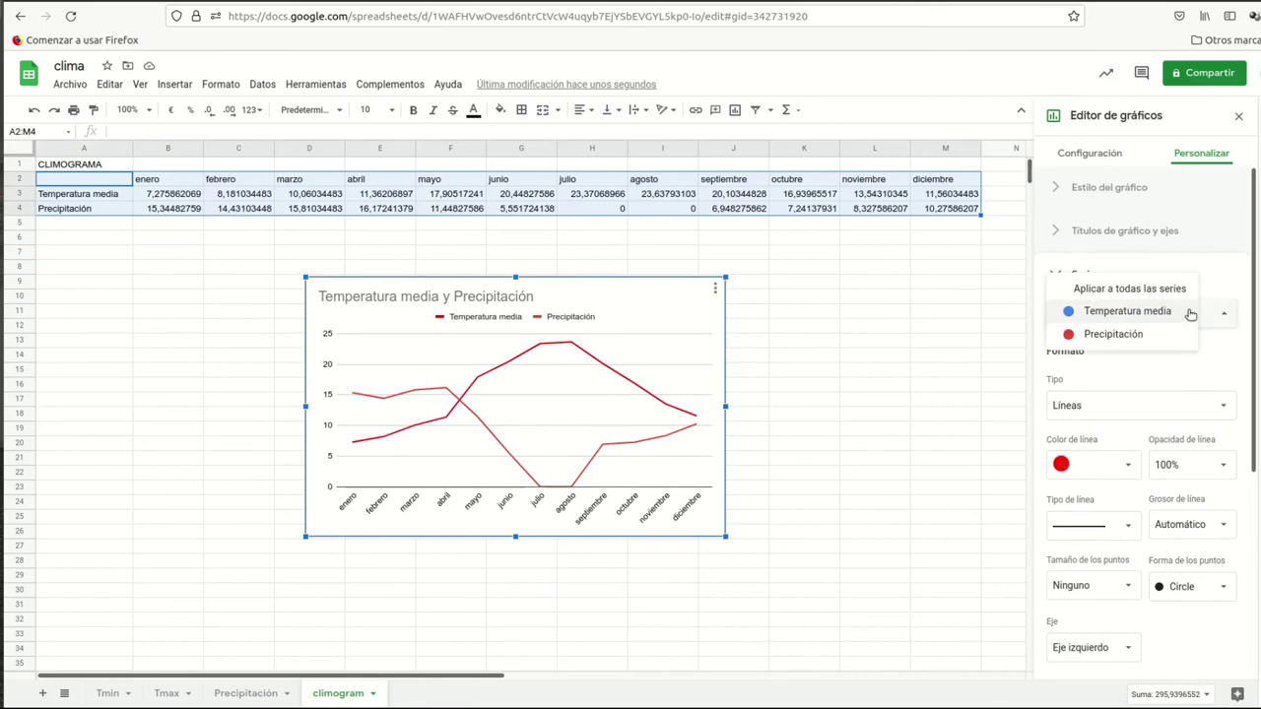
pyautogui.click(1125, 335)
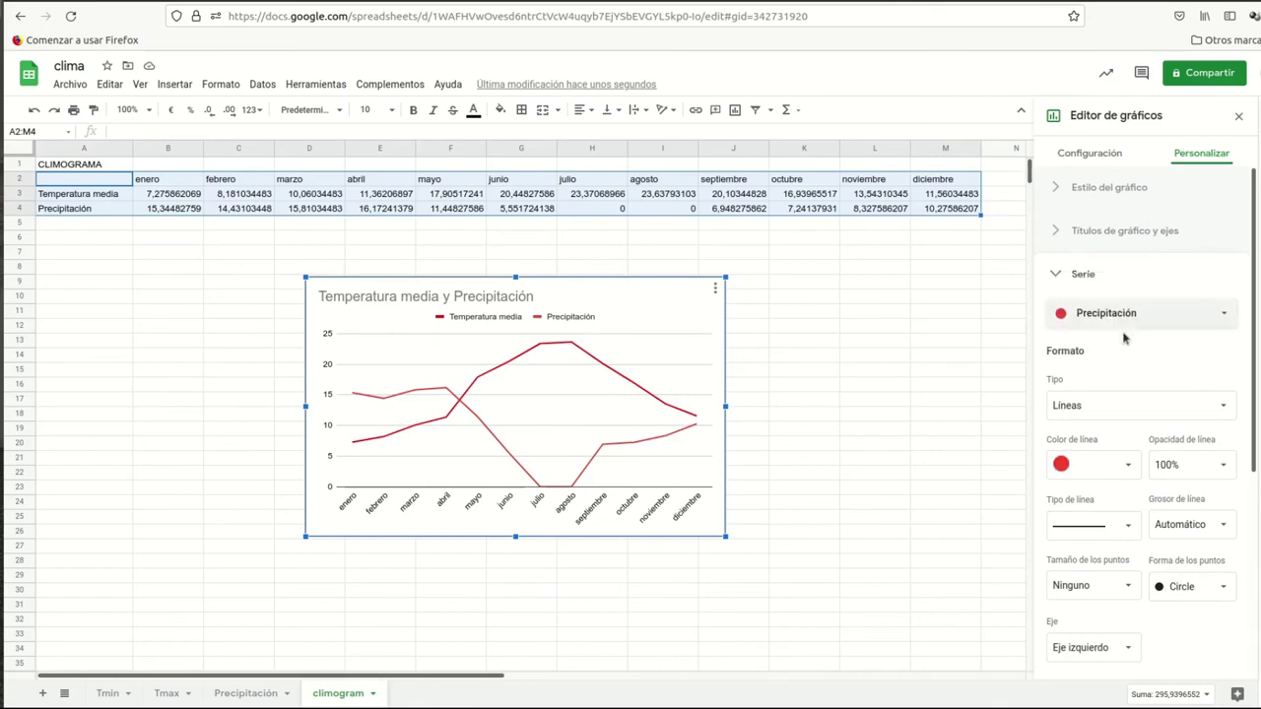
pyautogui.click(1138, 402)
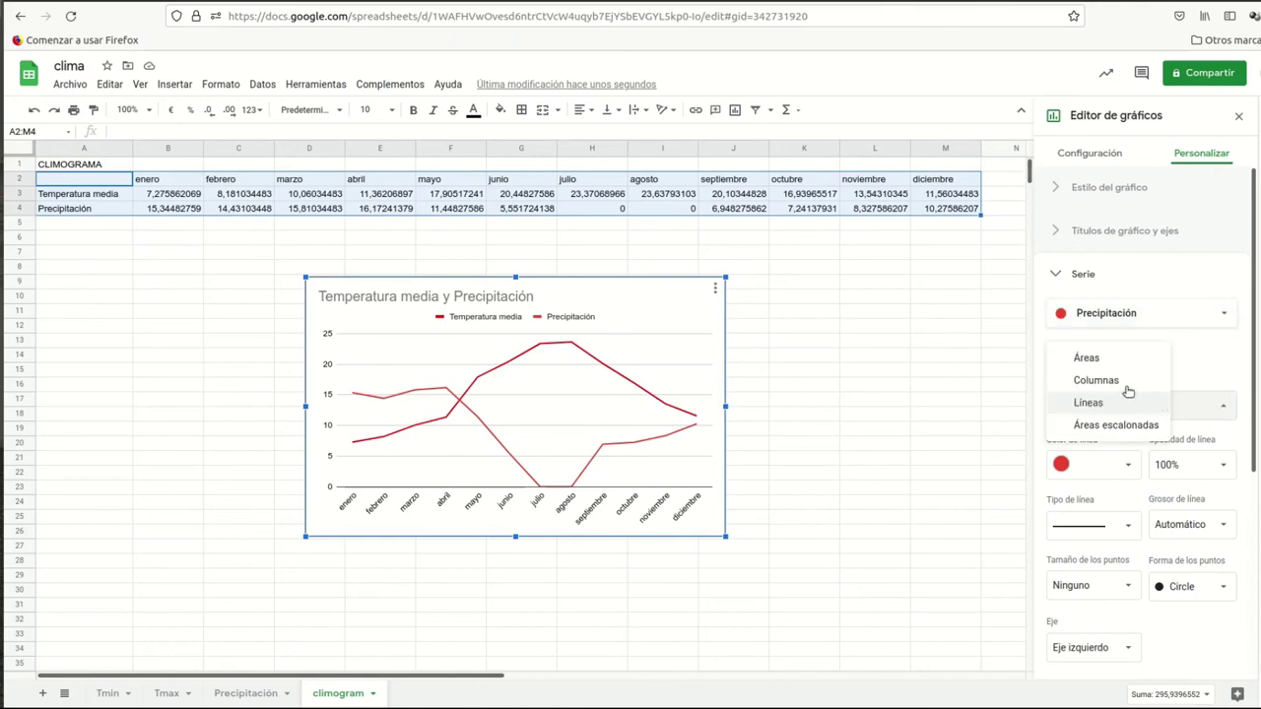
pyautogui.click(1126, 384)
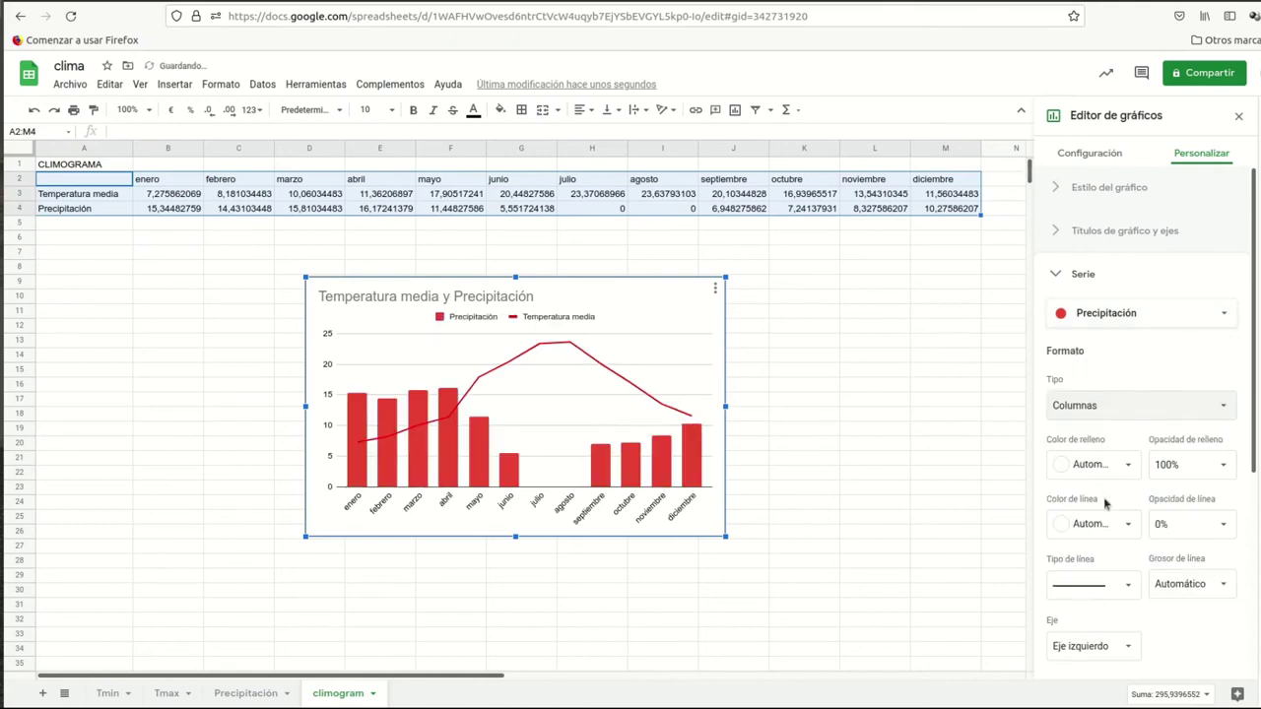
pyautogui.click(1116, 465)
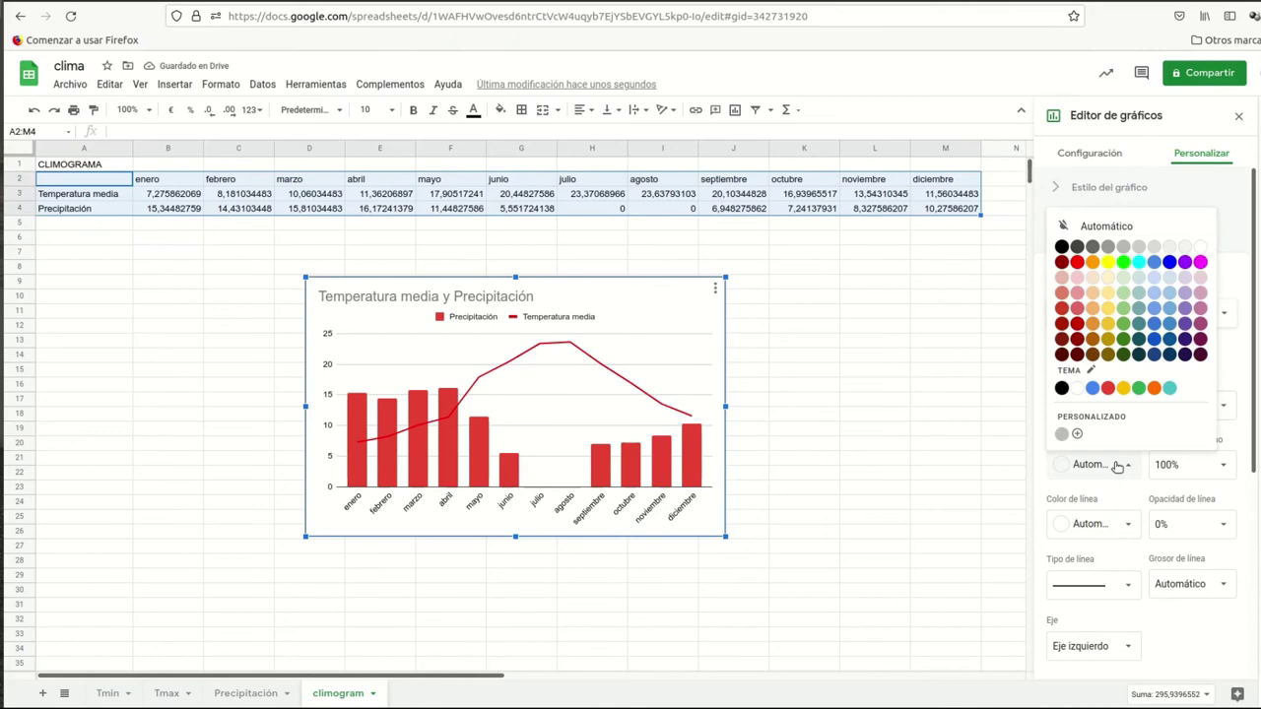
pyautogui.click(1169, 262)
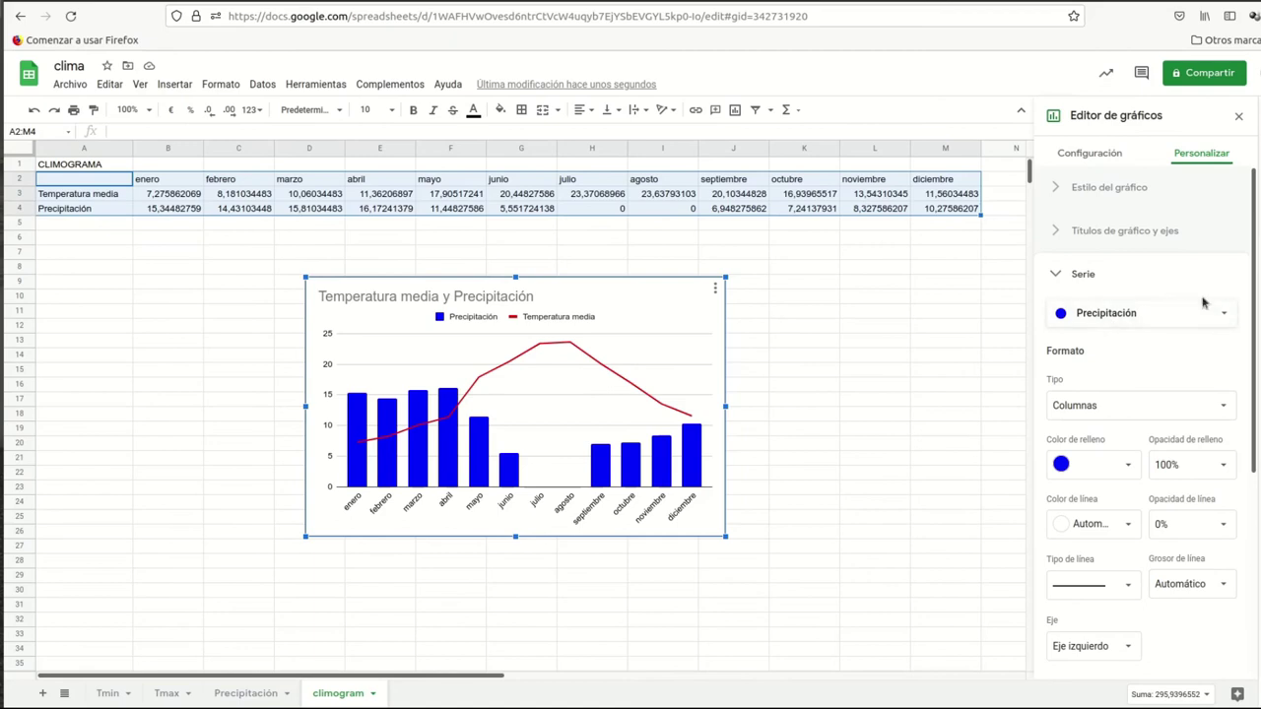
# Step: Assign the Precipitación series to the right axis (Eje derecho)
pyautogui.click(1219, 321)
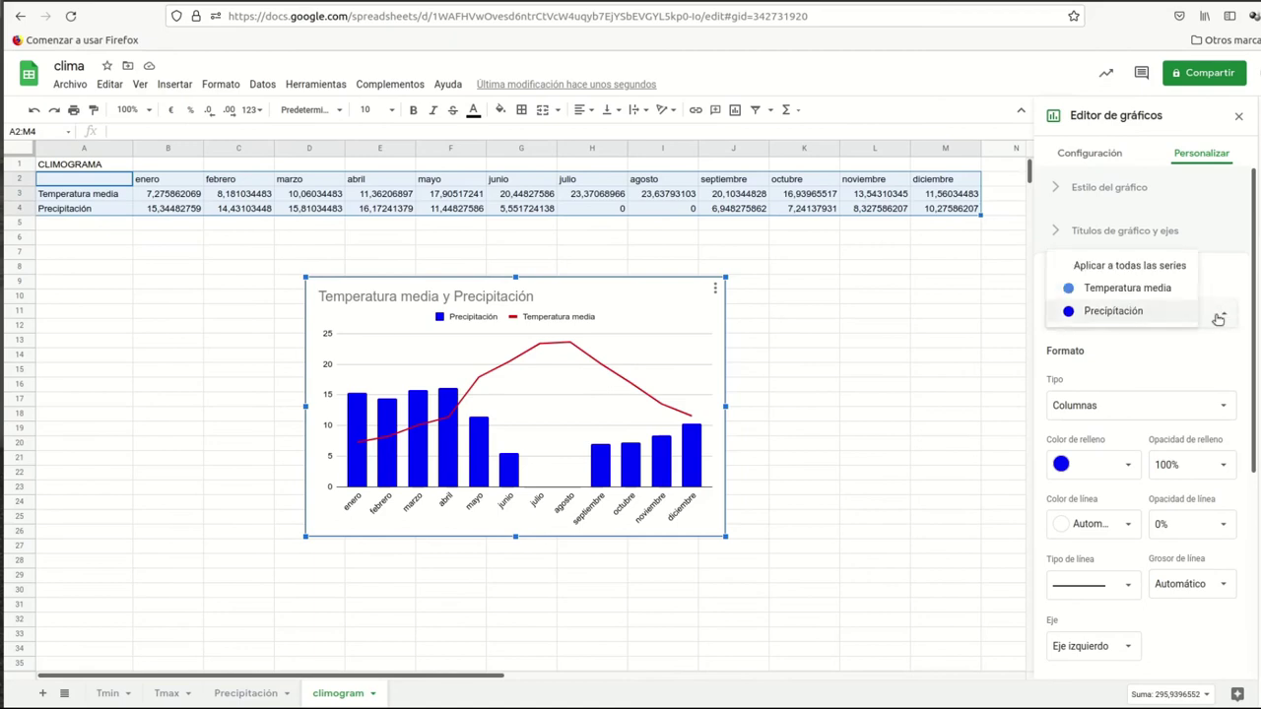
pyautogui.click(1134, 313)
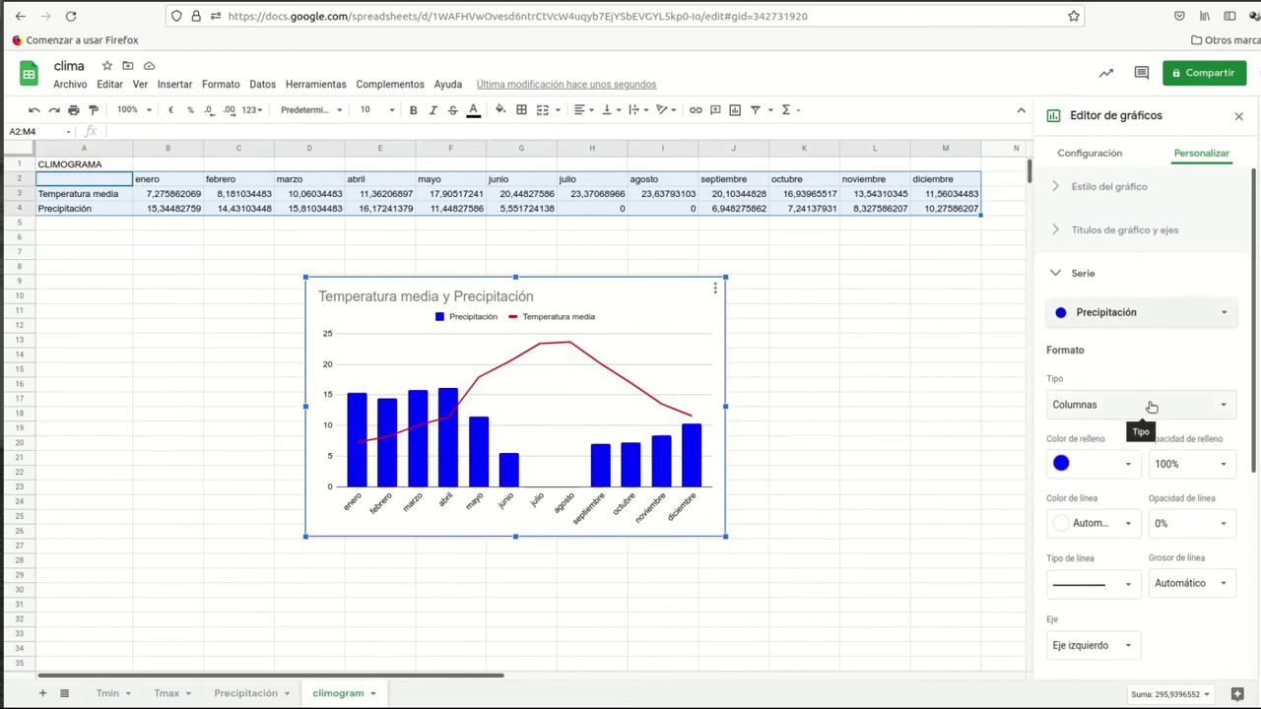
pyautogui.scroll(-2, 1146, 419)
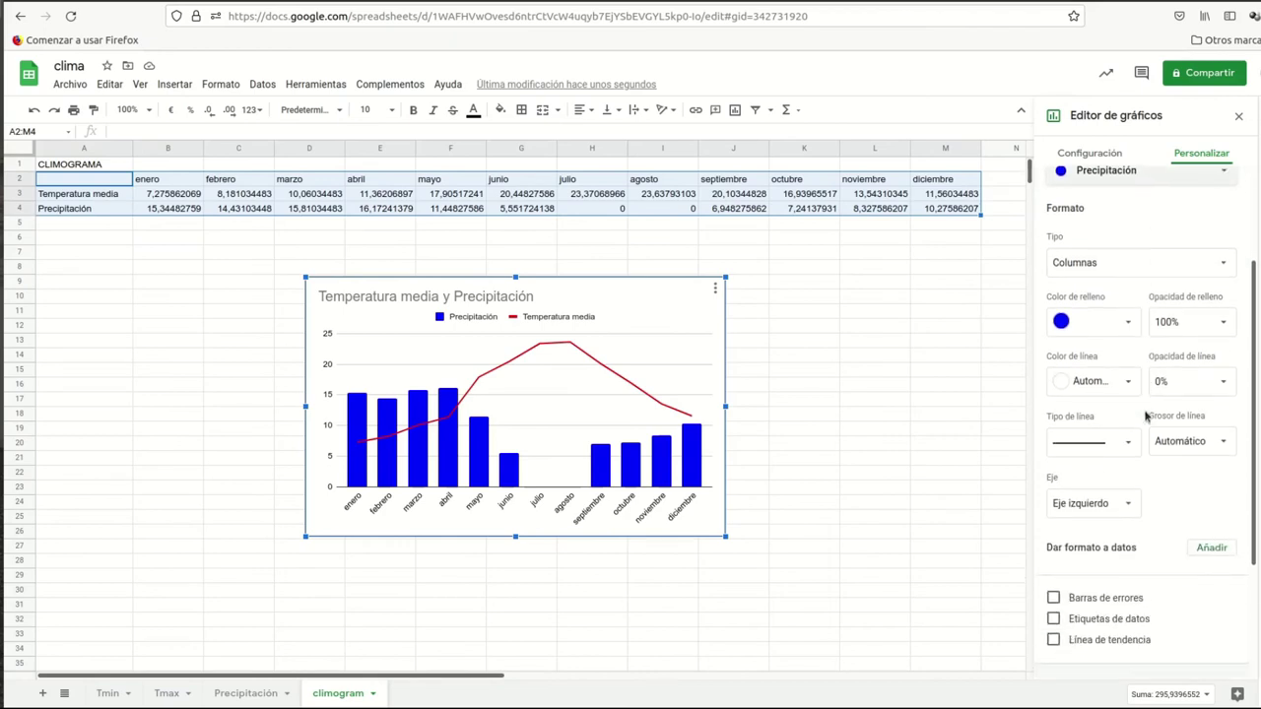
pyautogui.click(1128, 504)
pyautogui.click(1127, 504)
pyautogui.click(1127, 504)
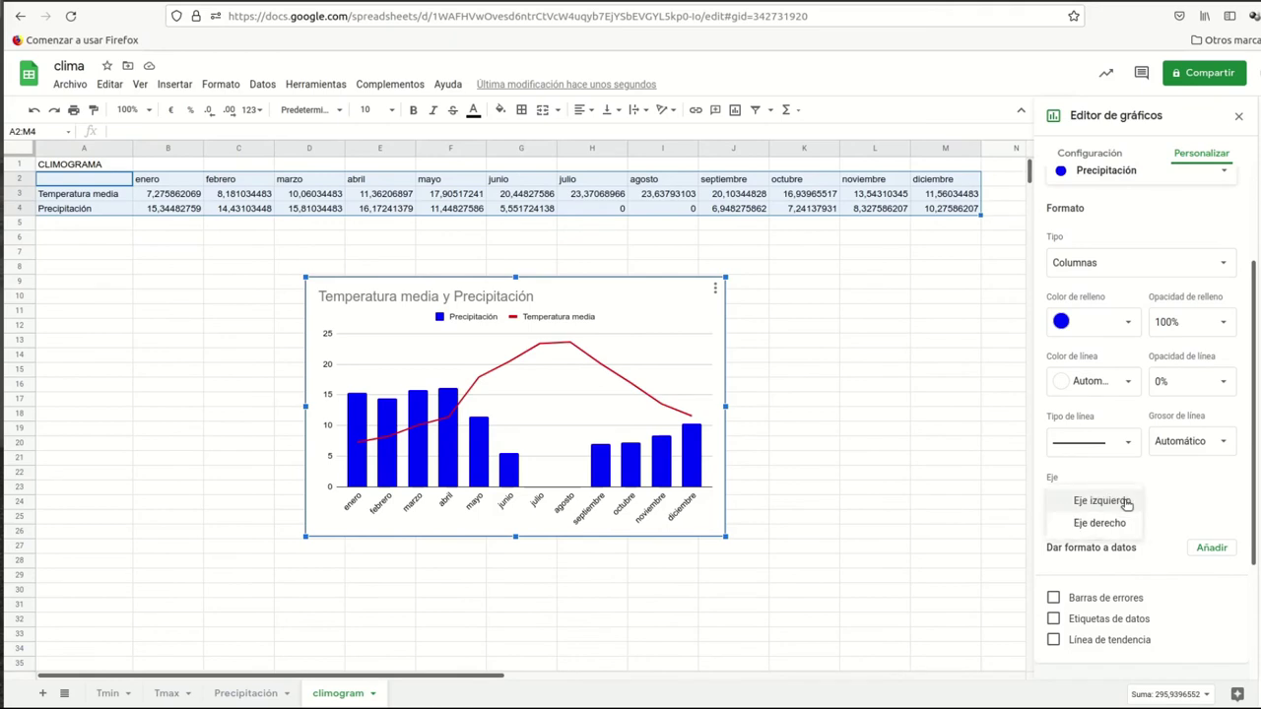
pyautogui.click(1099, 523)
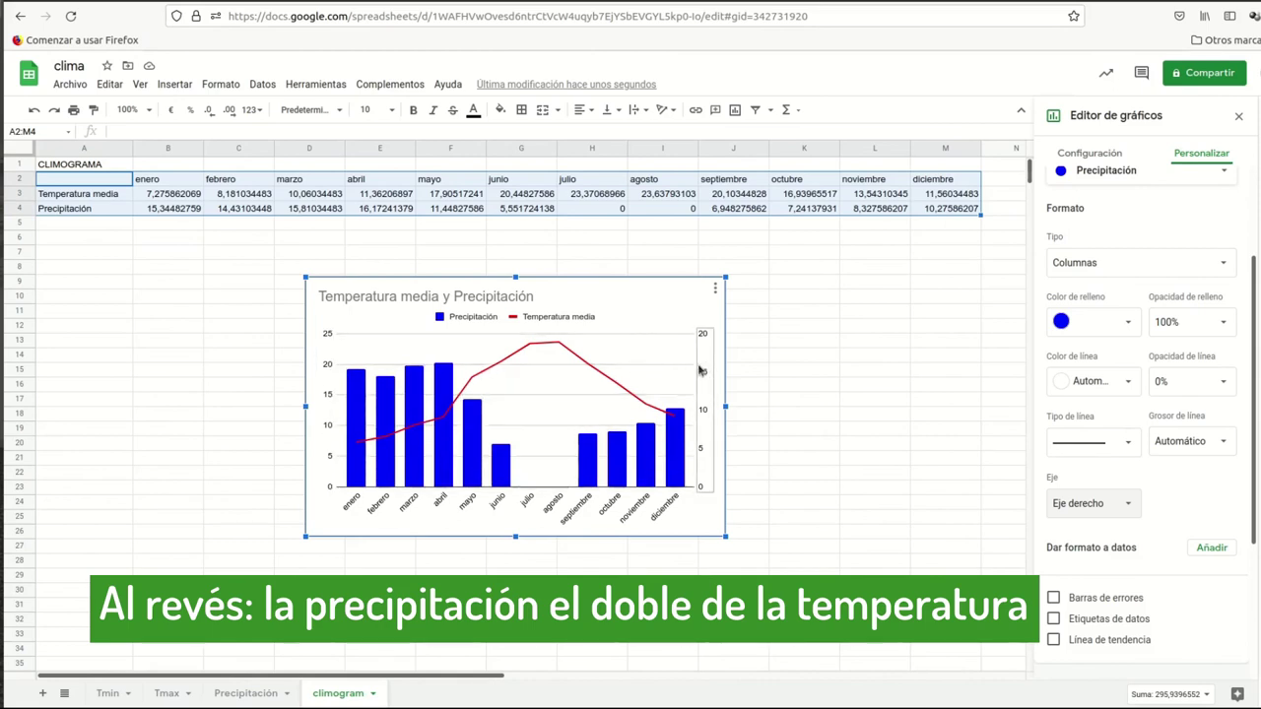
# Step: Set the left vertical axis for temperature to a minimum of 0 and a maximum of 30
pyautogui.scroll(3, 1188, 358)
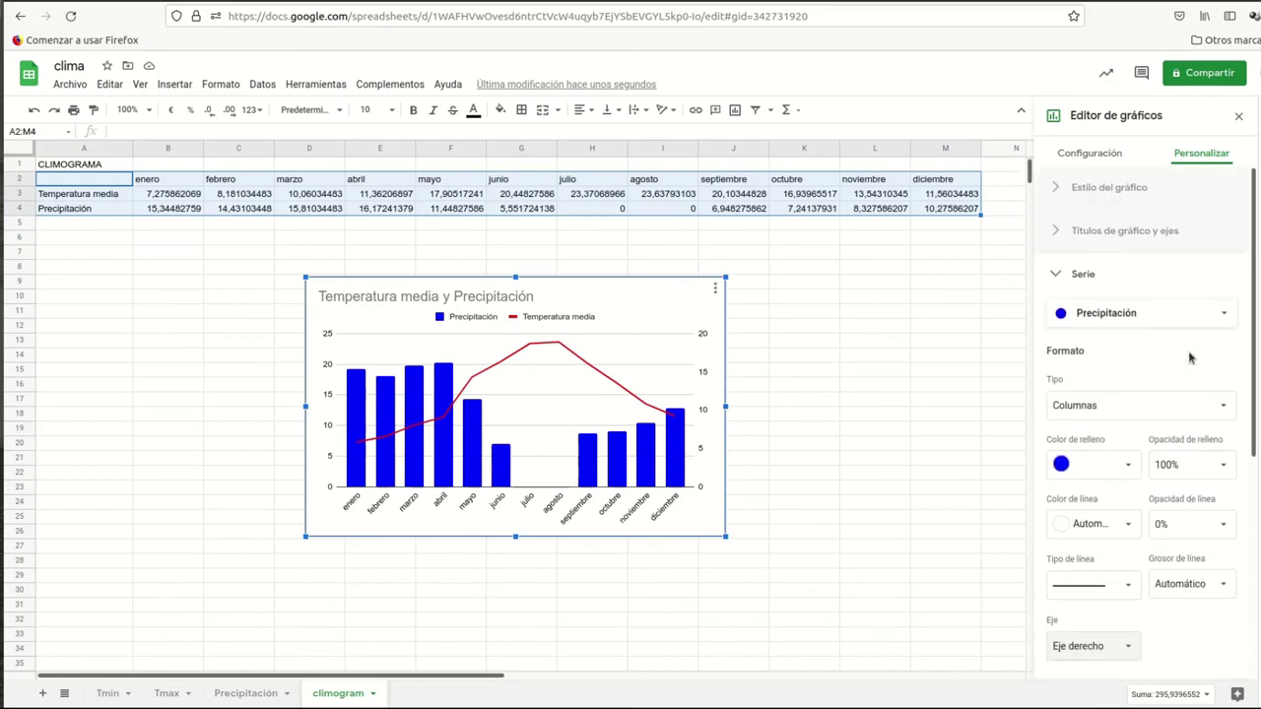
pyautogui.click(1228, 314)
pyautogui.click(1136, 287)
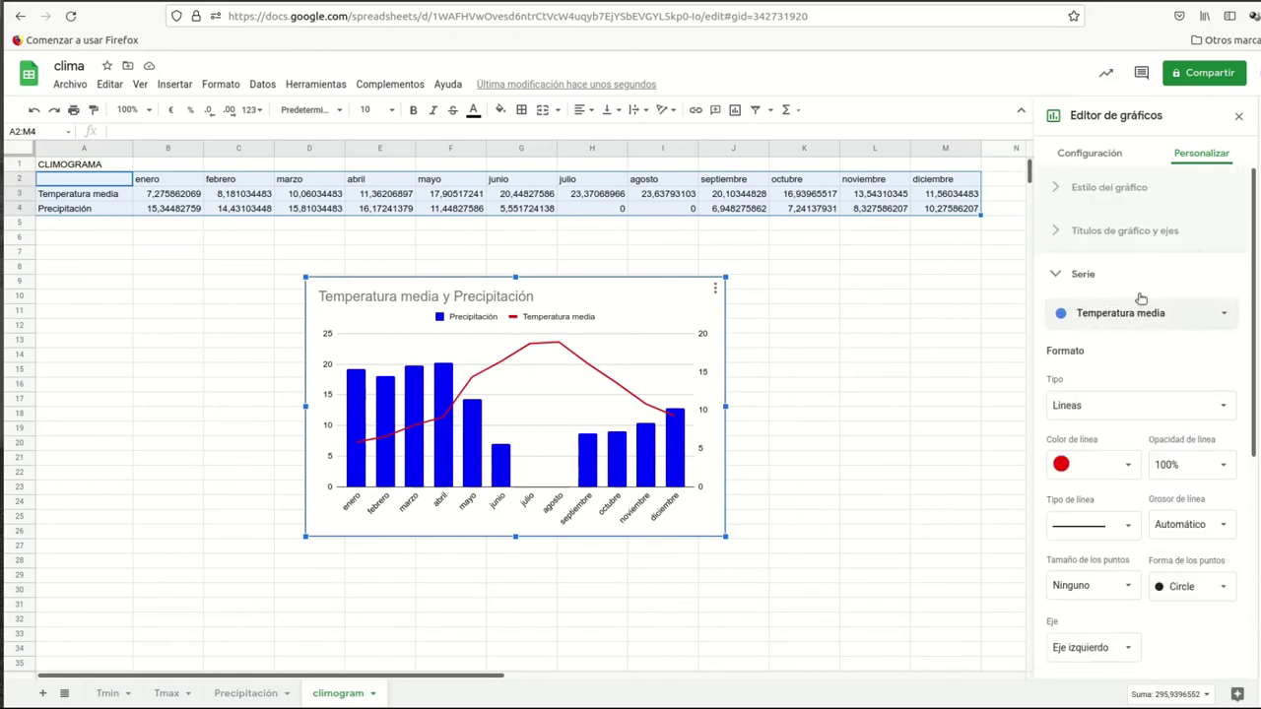
pyautogui.scroll(-4, 1123, 374)
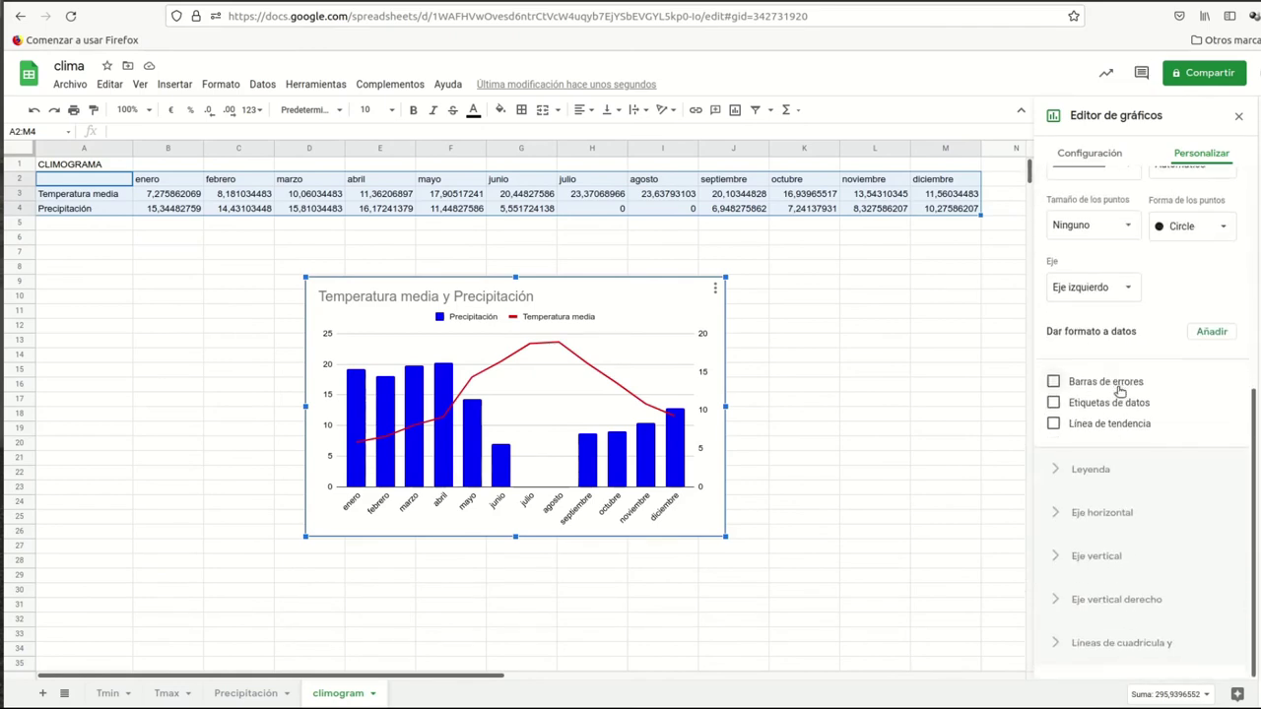
pyautogui.click(1111, 558)
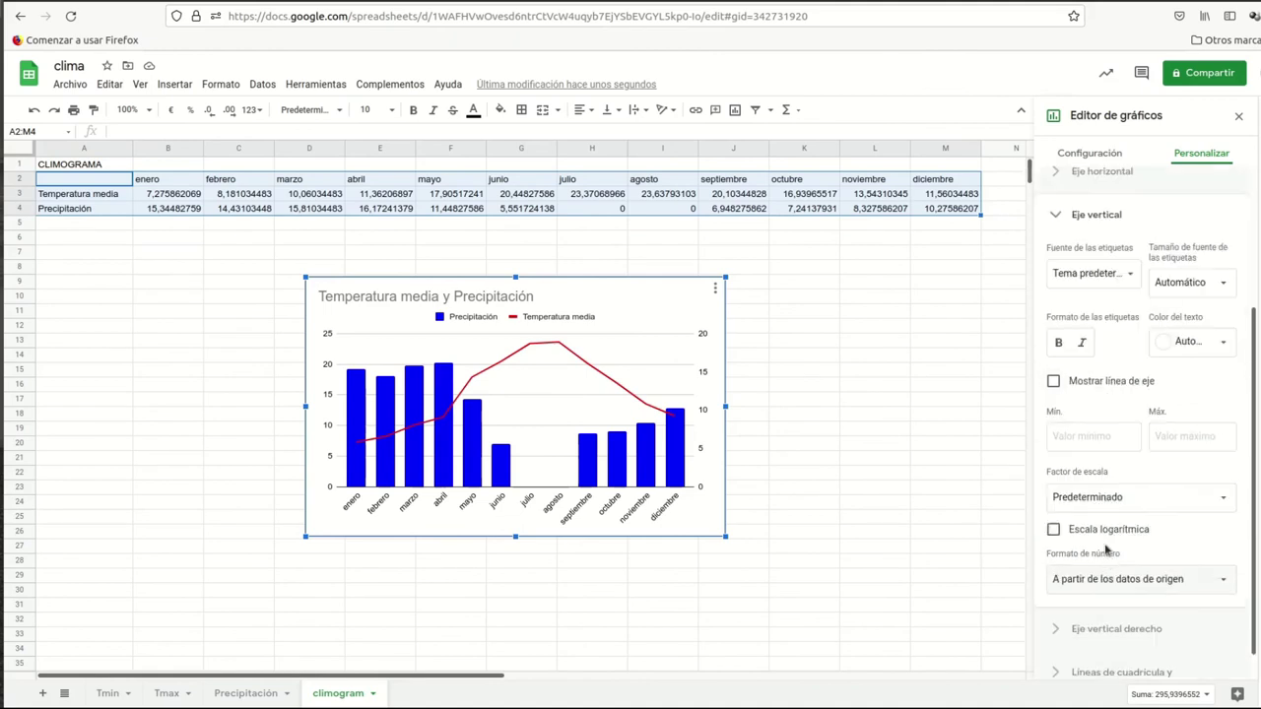
pyautogui.click(1092, 440)
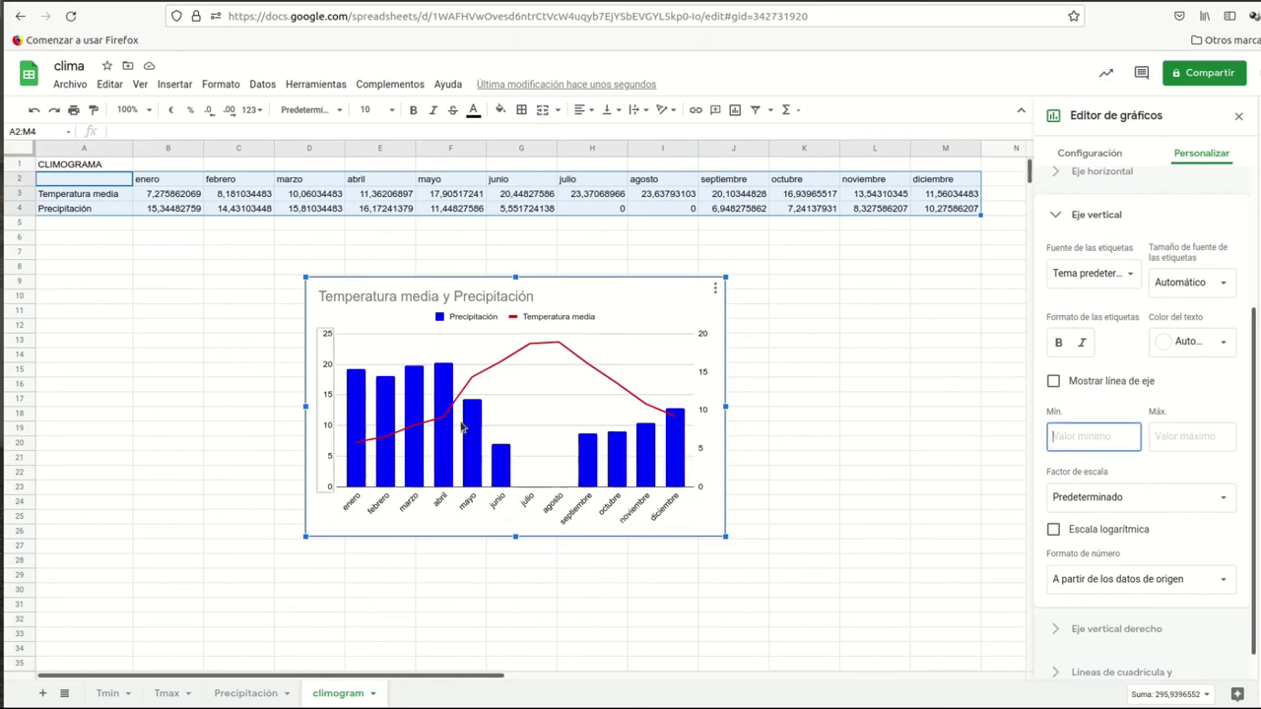
pyautogui.write('0')
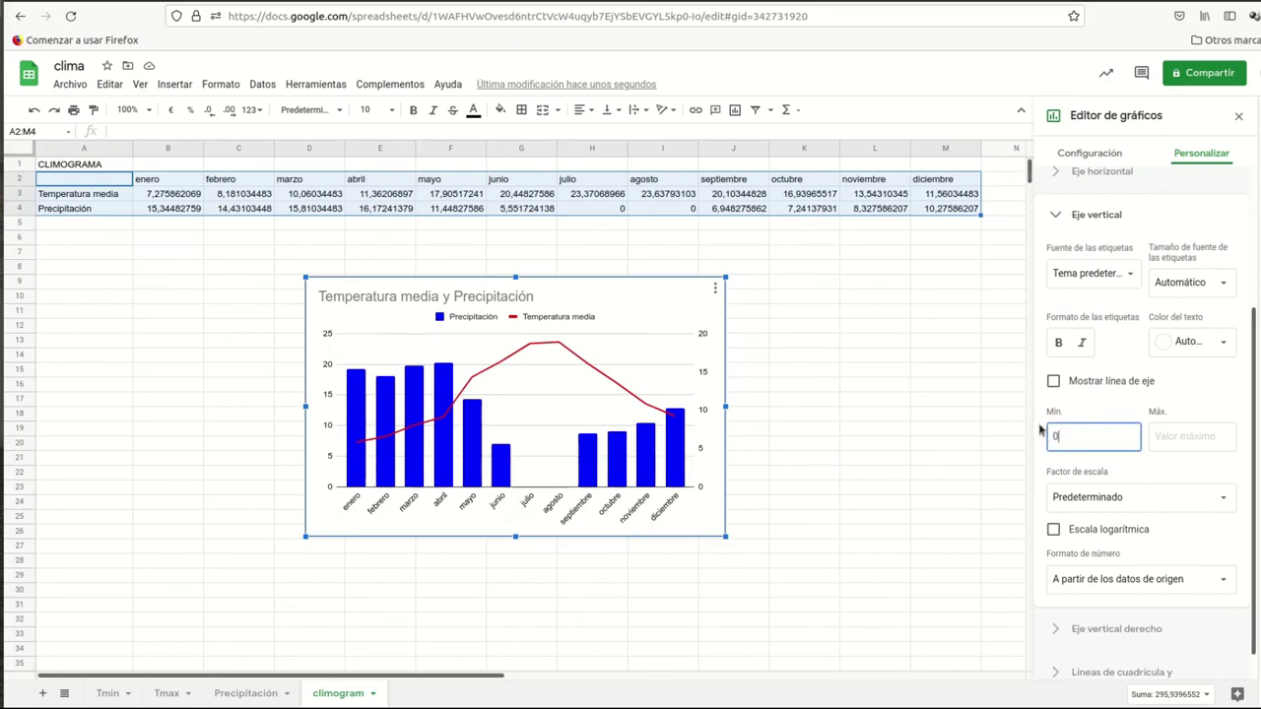
pyautogui.press('Tab')
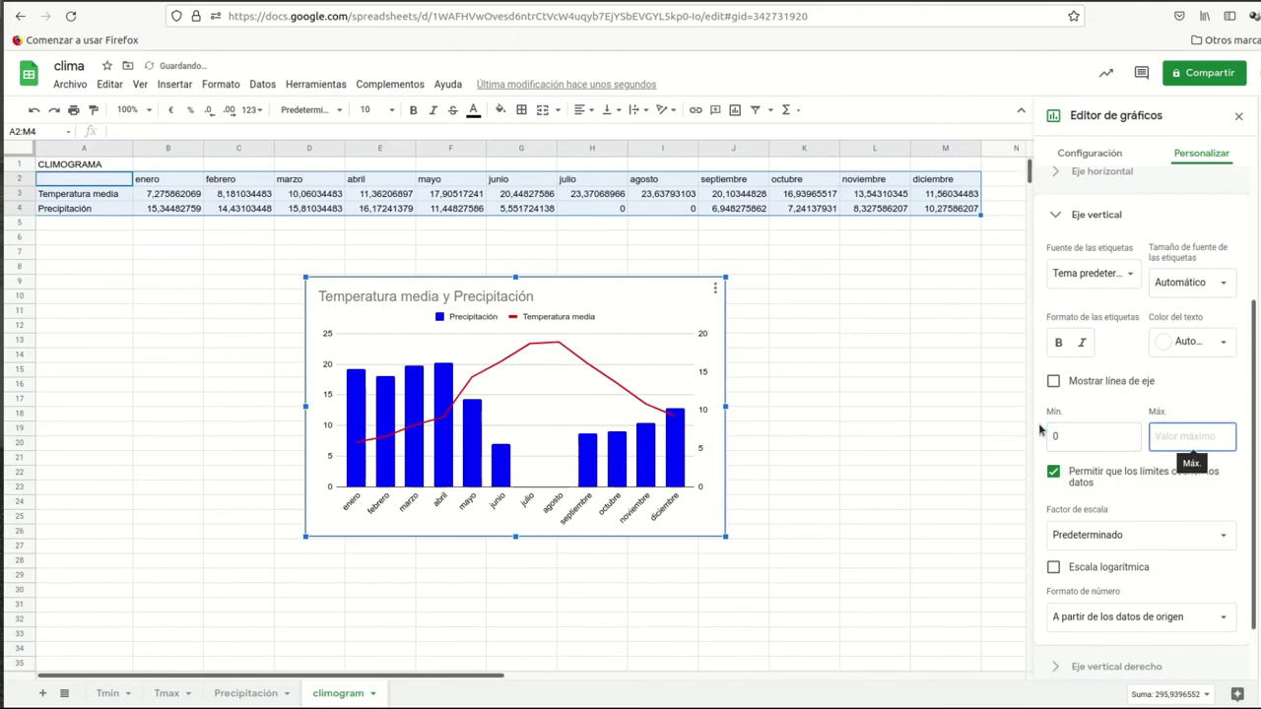
pyautogui.write('30')
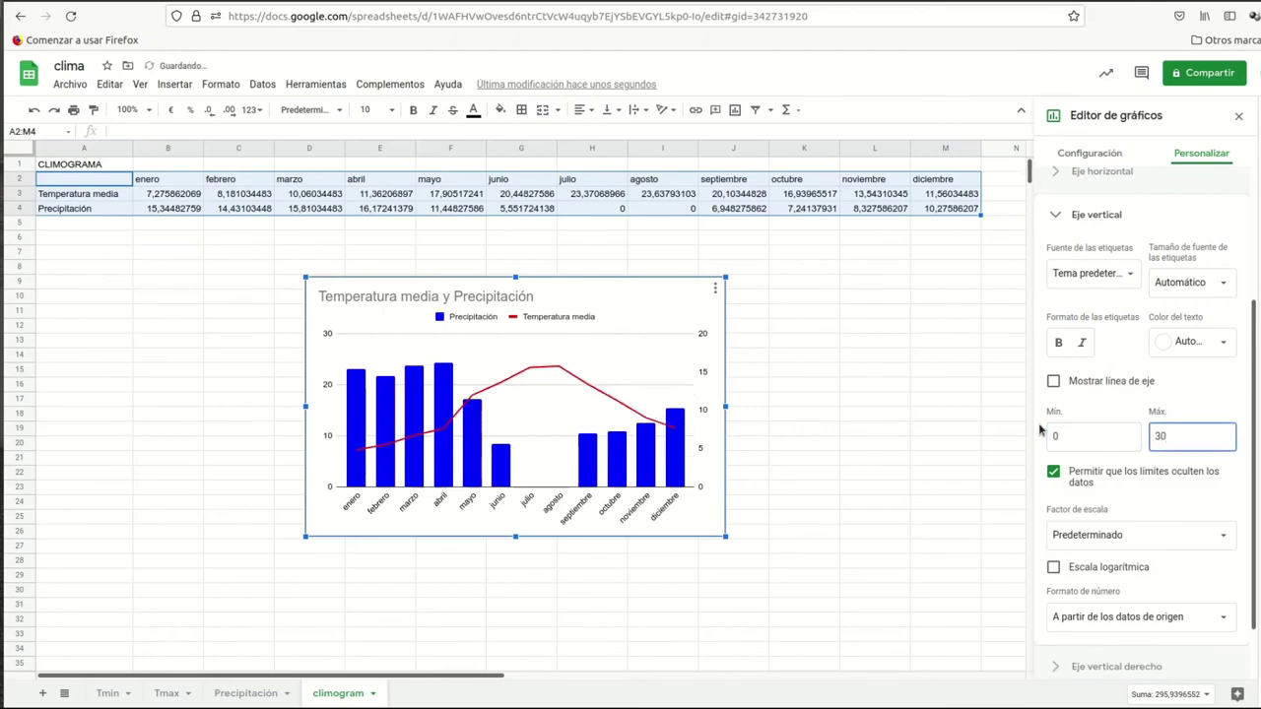
pyautogui.click(1041, 431)
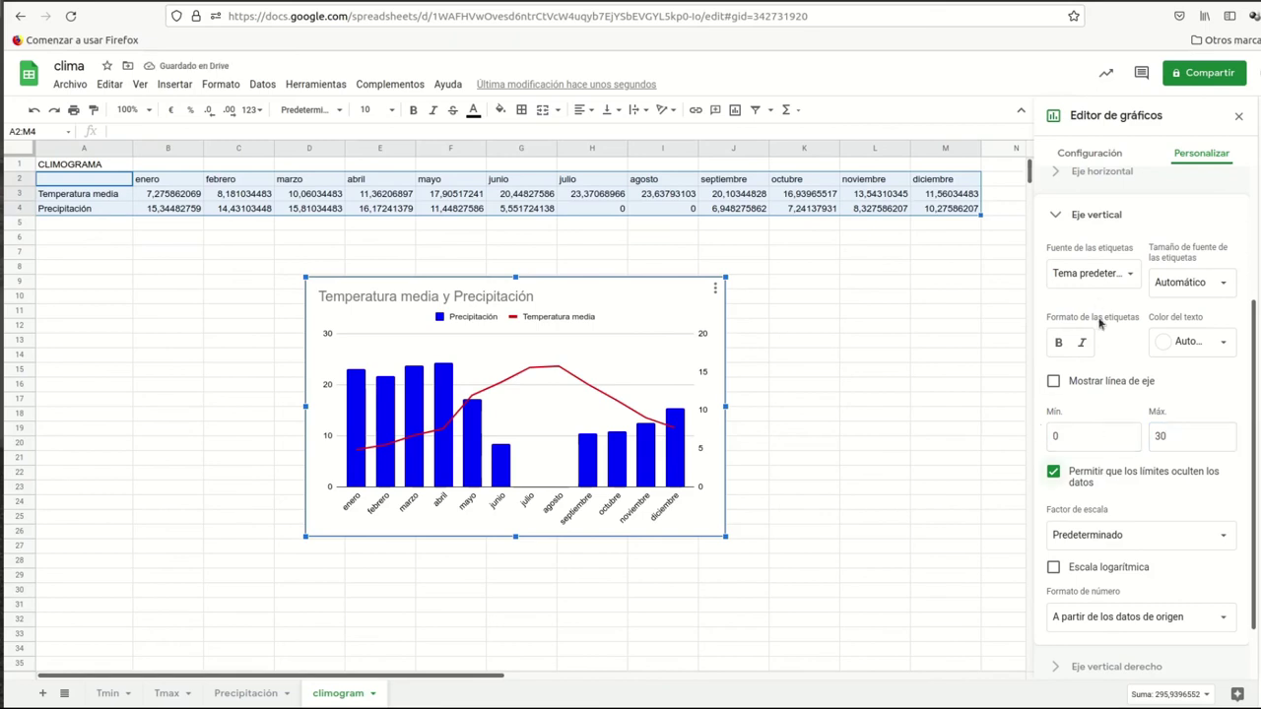
# Step: Set the right vertical axis for precipitation to a minimum of 0 and a maximum of 60, and close the chart editor
pyautogui.scroll(-2, 1100, 323)
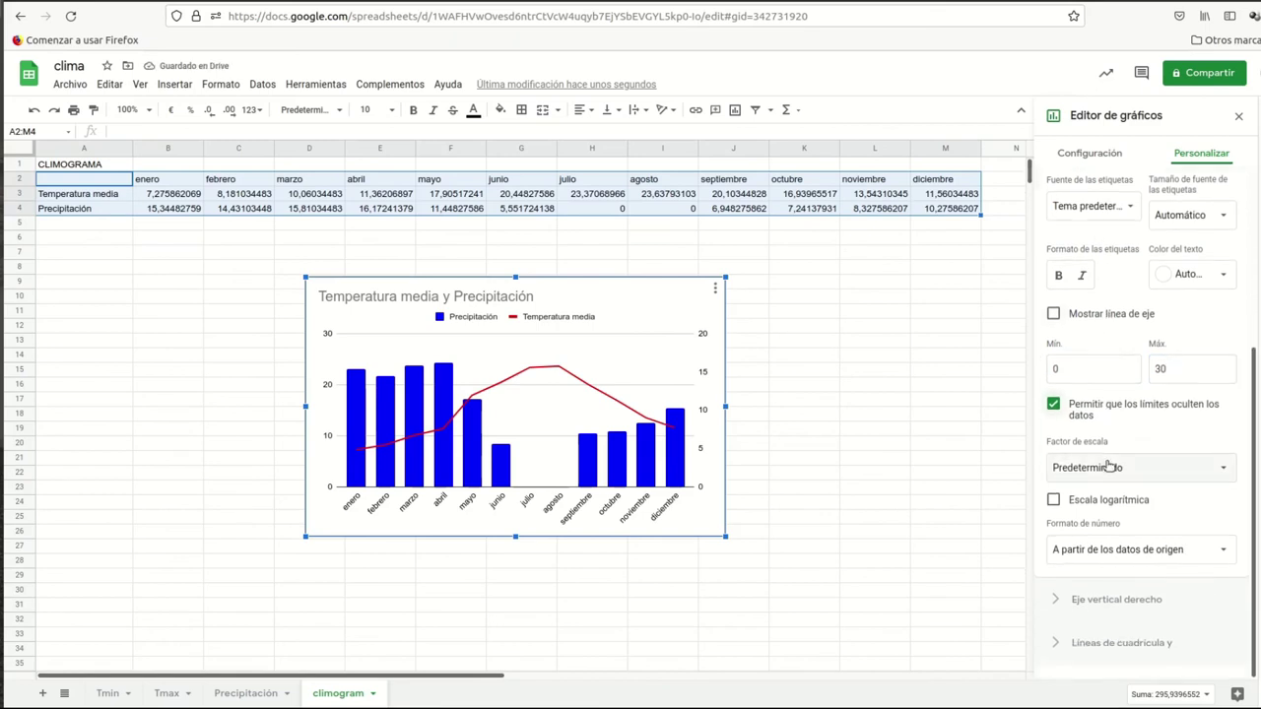
pyautogui.click(1058, 601)
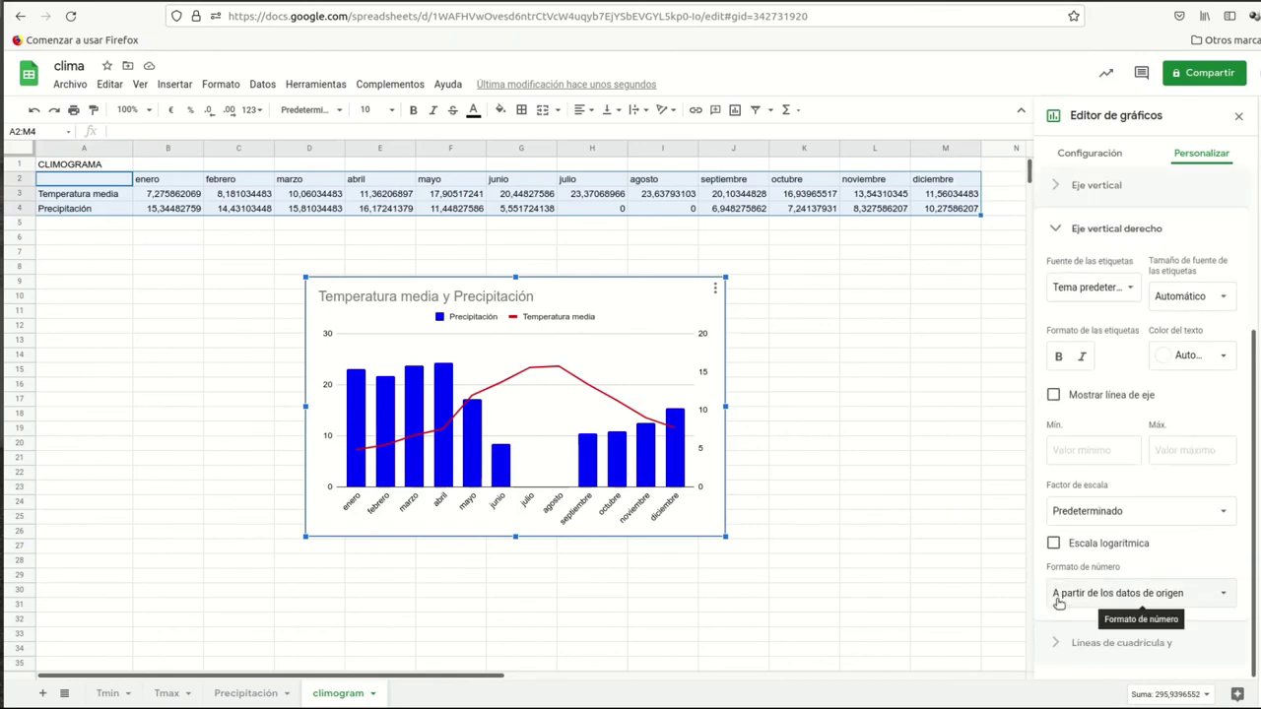
pyautogui.click(1072, 446)
pyautogui.write('0')
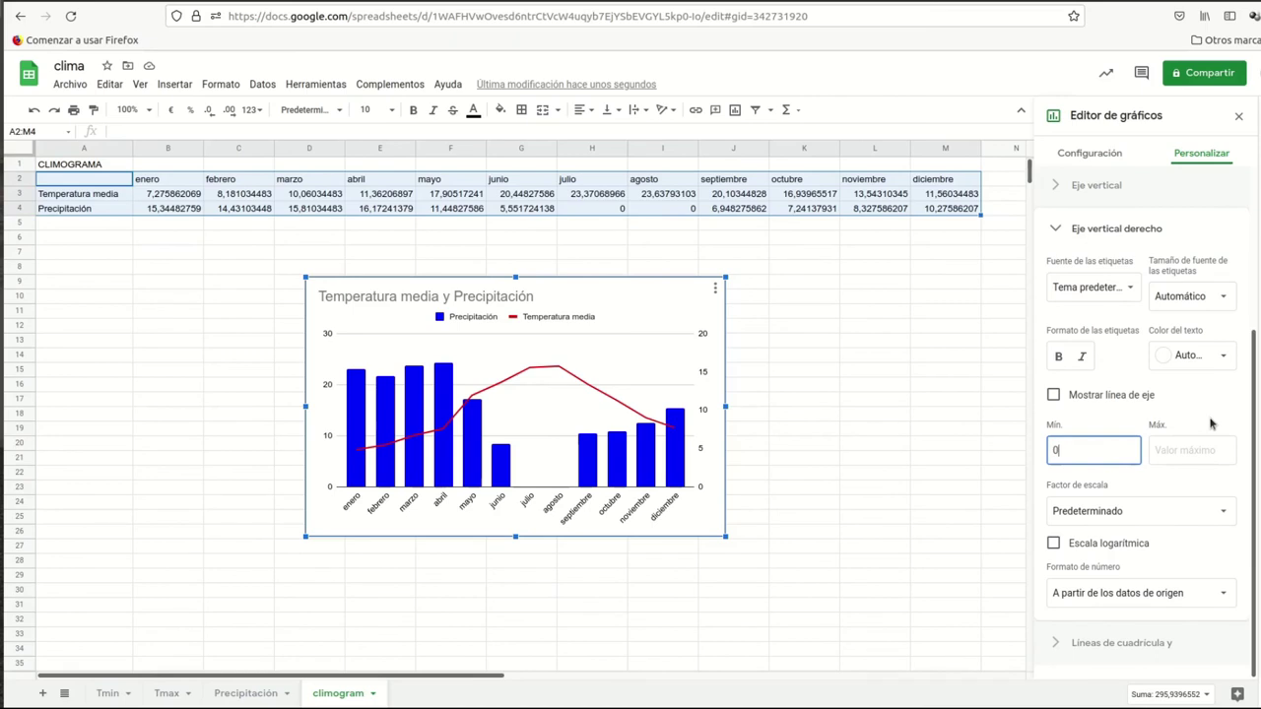
pyautogui.press('Tab')
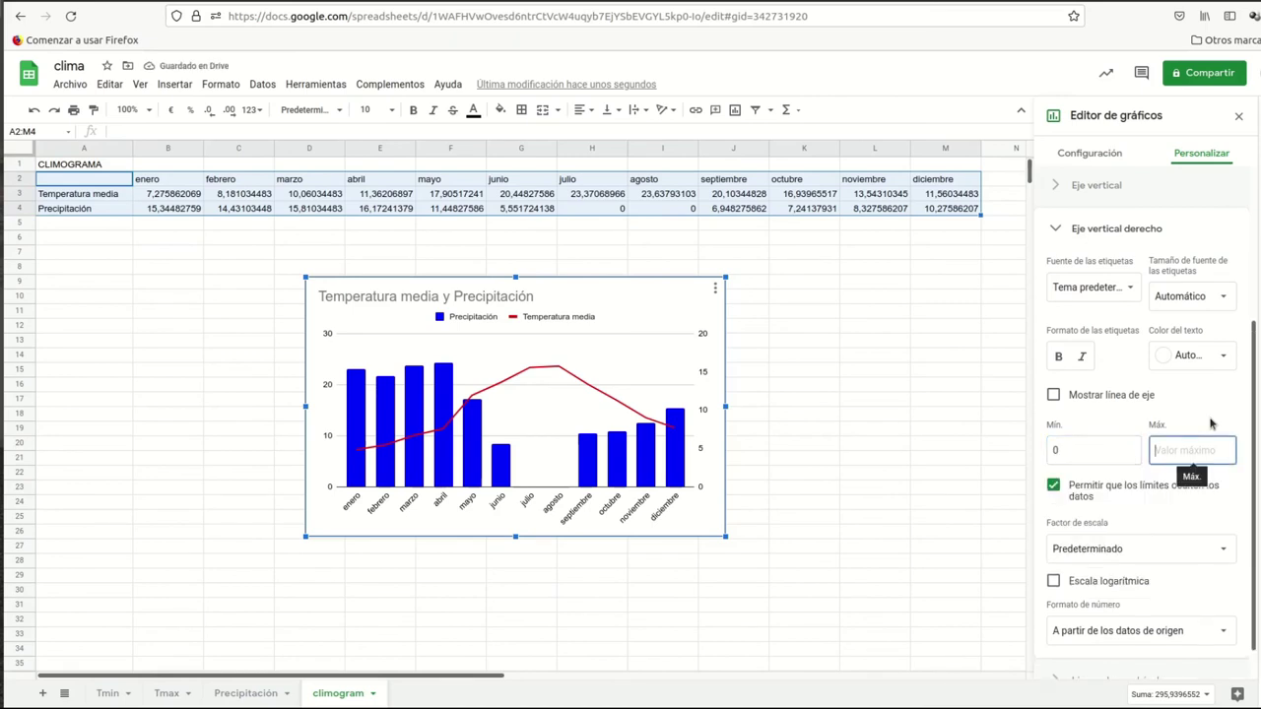
pyautogui.write('60')
pyautogui.press('Return')
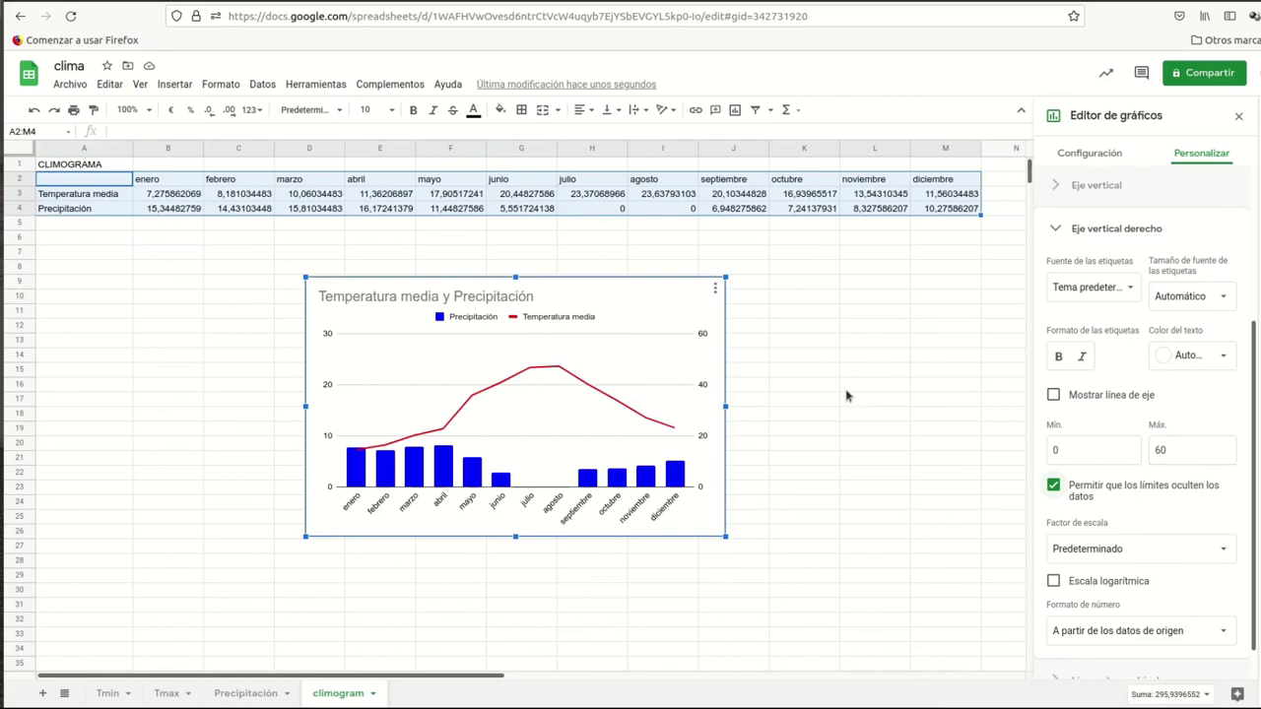
pyautogui.click(657, 239)
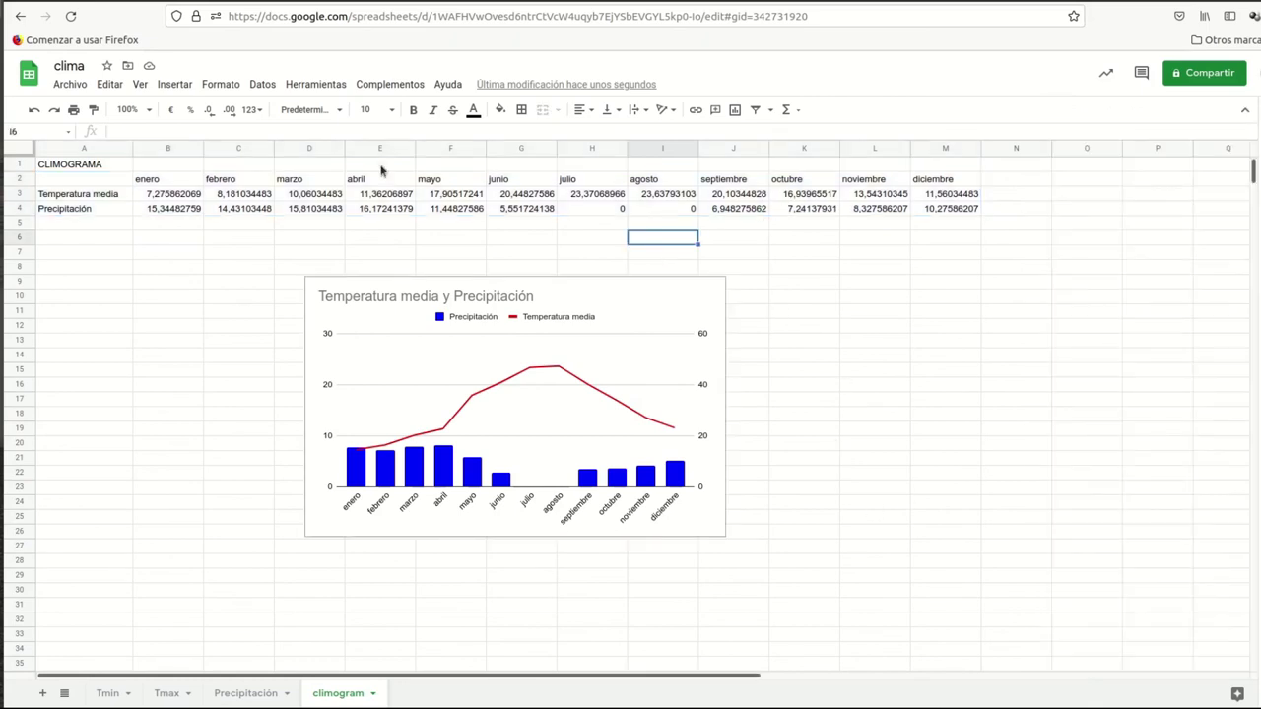